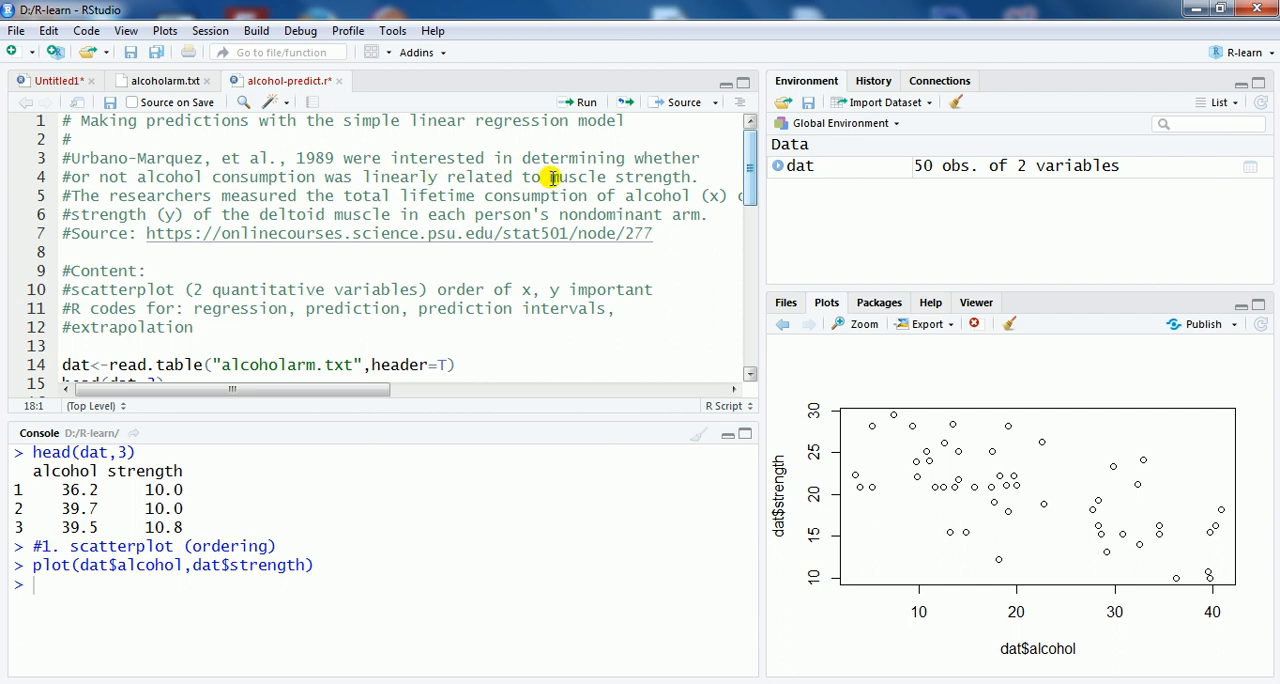
pyautogui.moveTo(553, 178); pyautogui.dragTo(676, 178)
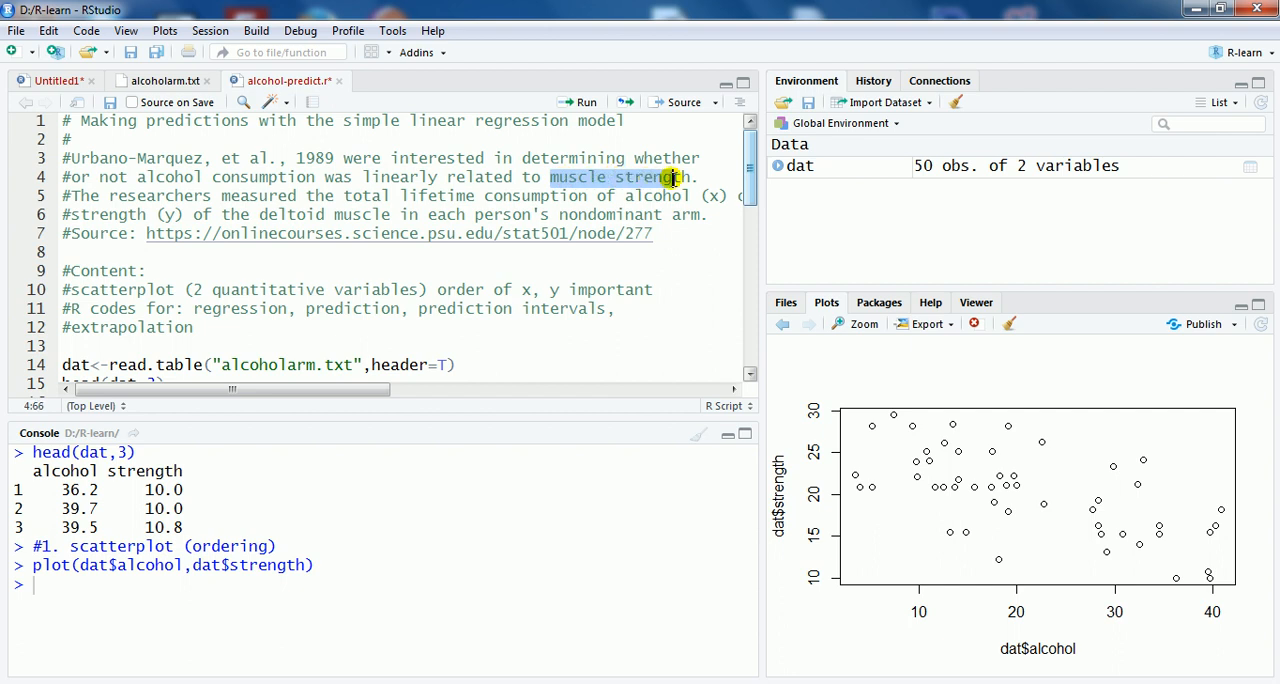
pyautogui.click(180, 178)
pyautogui.moveTo(100, 178); pyautogui.dragTo(258, 182)
pyautogui.click(258, 181)
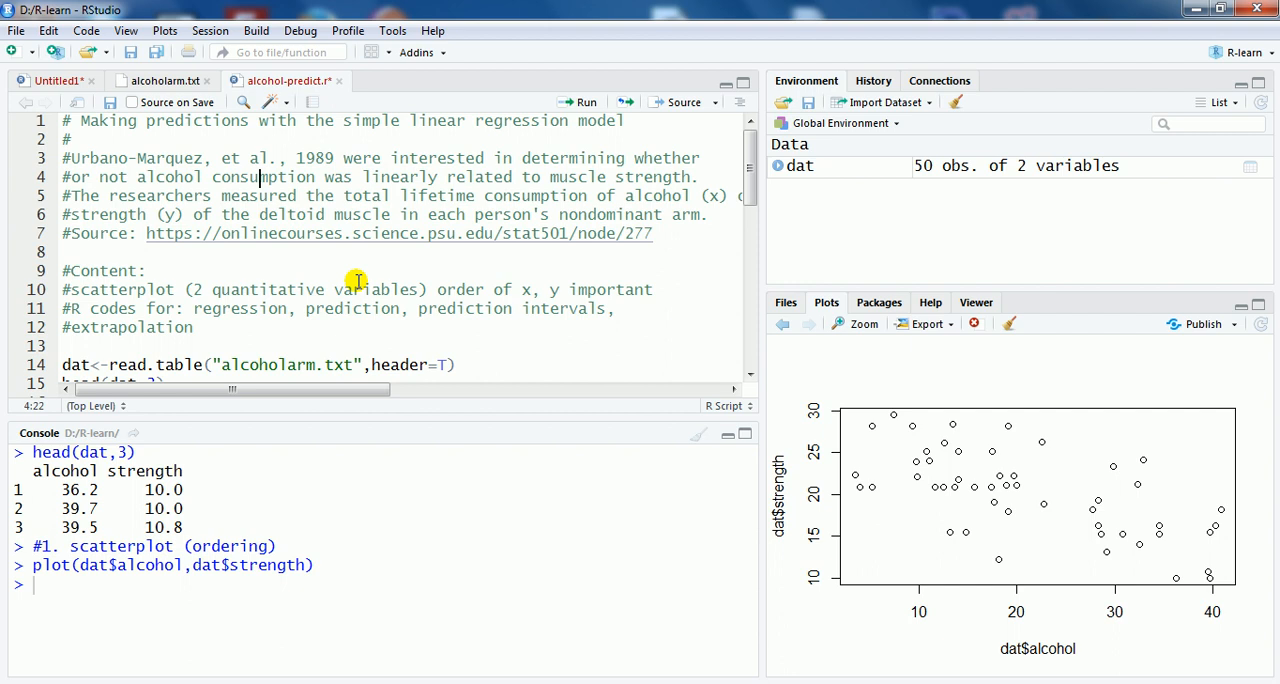
# Step: Write plot(dat$alcohol,dat$strength) on the empty line under the scatterplot comment
pyautogui.scroll(-1, 357, 281)
pyautogui.scroll(-2, 357, 281)
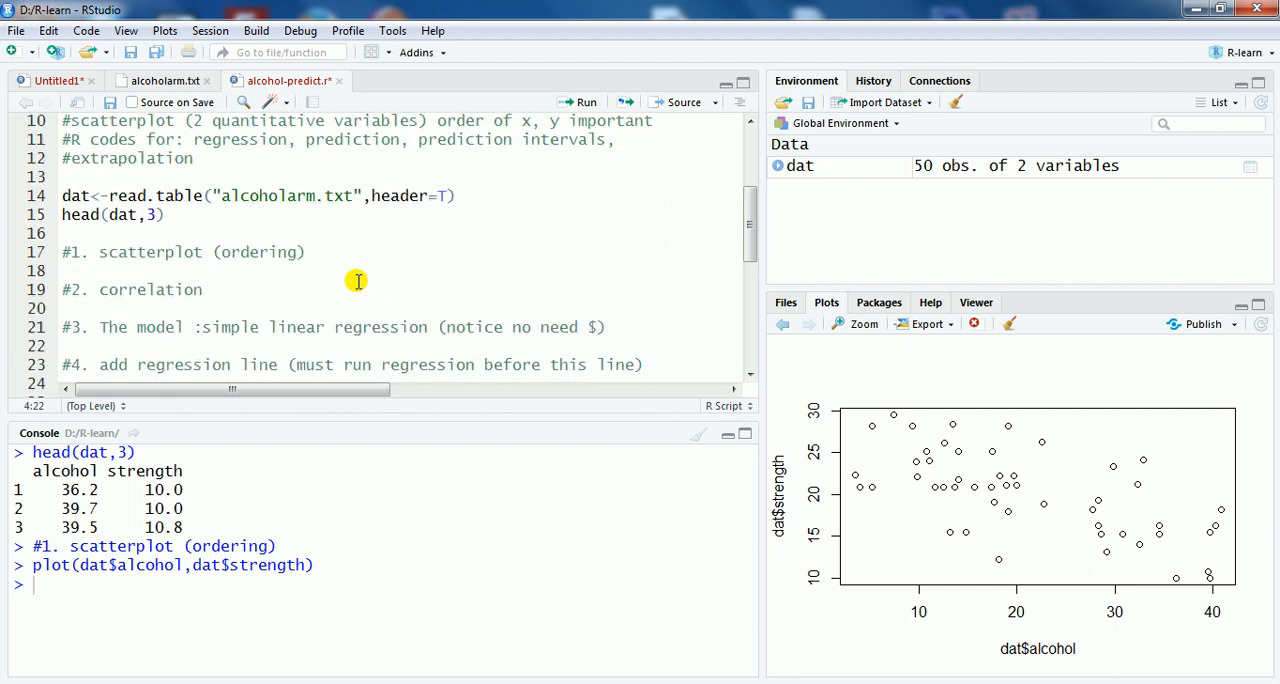
pyautogui.click(174, 270)
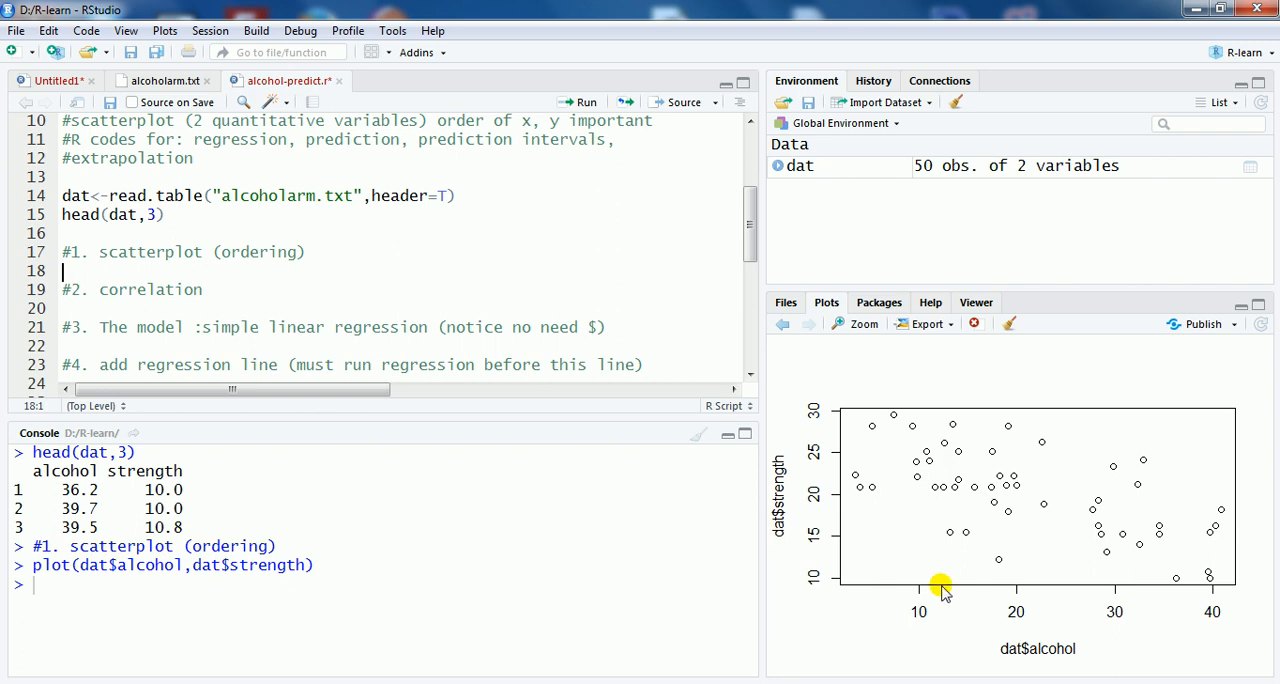
pyautogui.write('plot(')
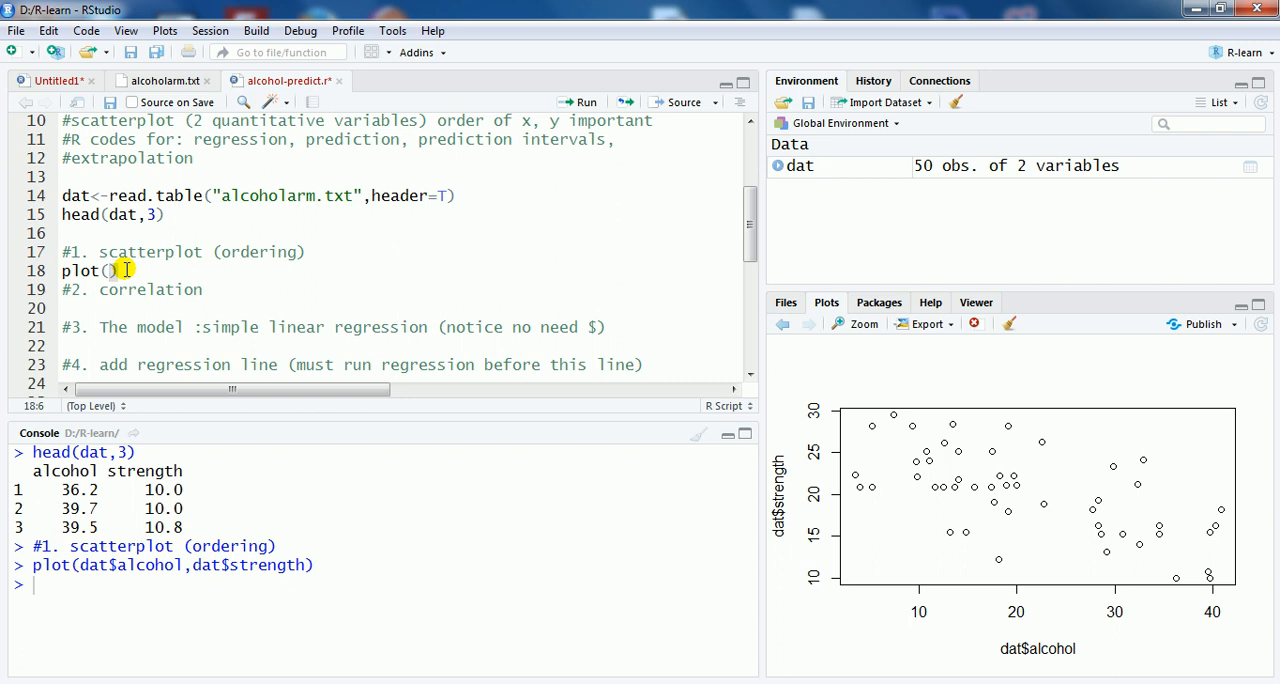
pyautogui.write('dat$')
pyautogui.click(162, 291)
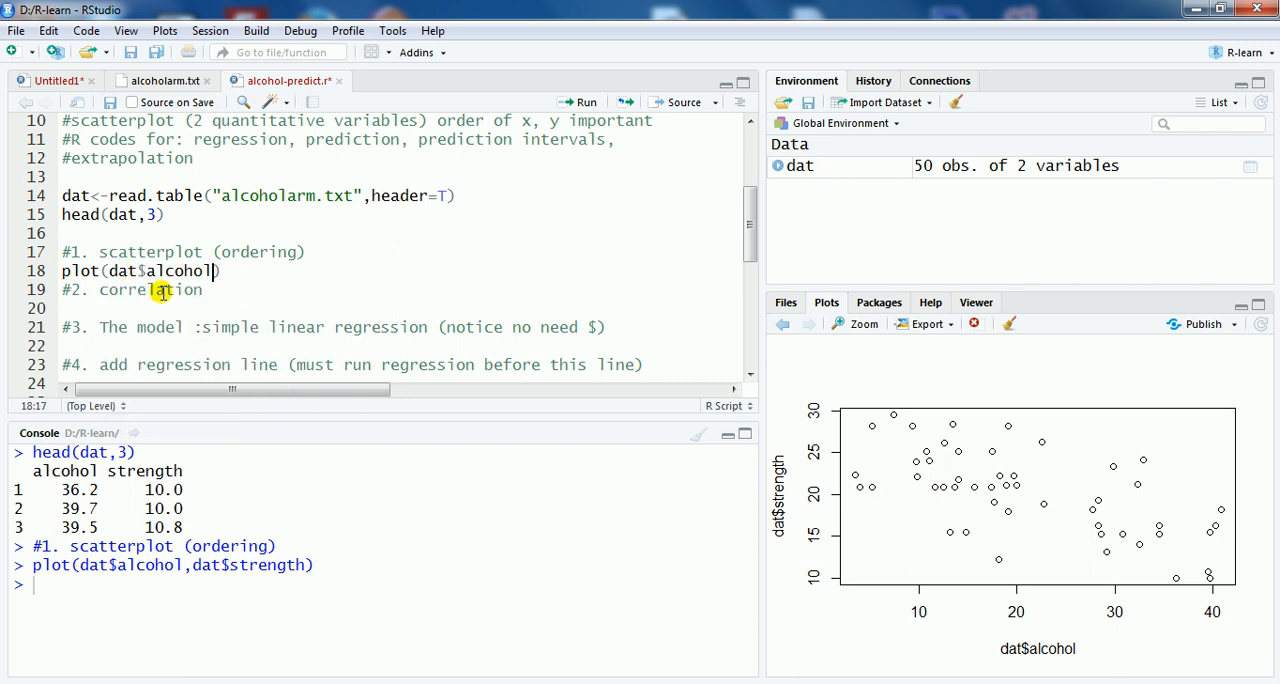
pyautogui.write(',dat$')
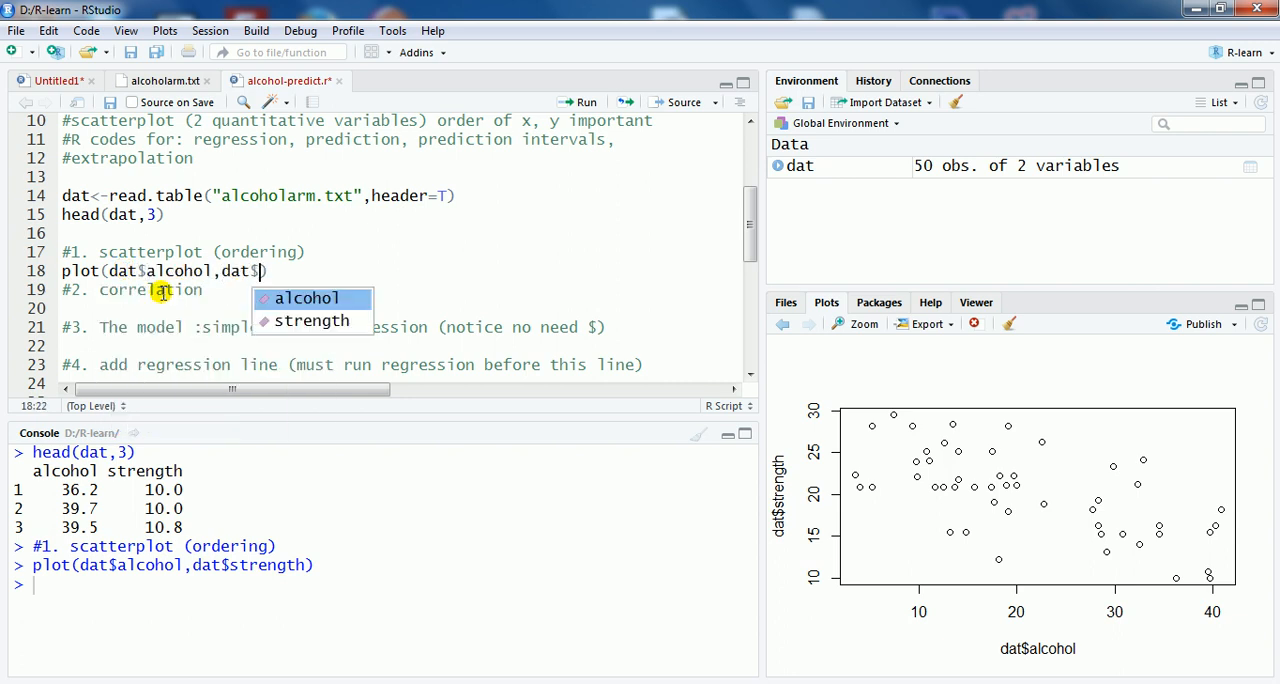
pyautogui.click(322, 321)
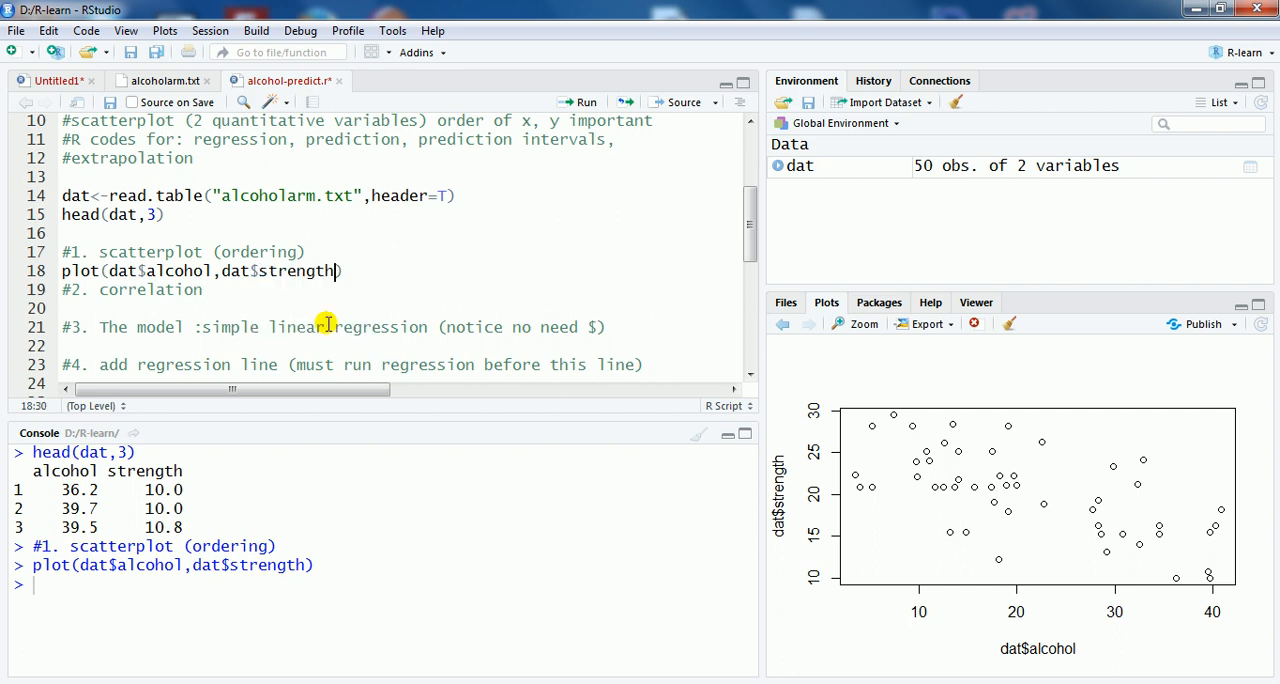
pyautogui.click(350, 271)
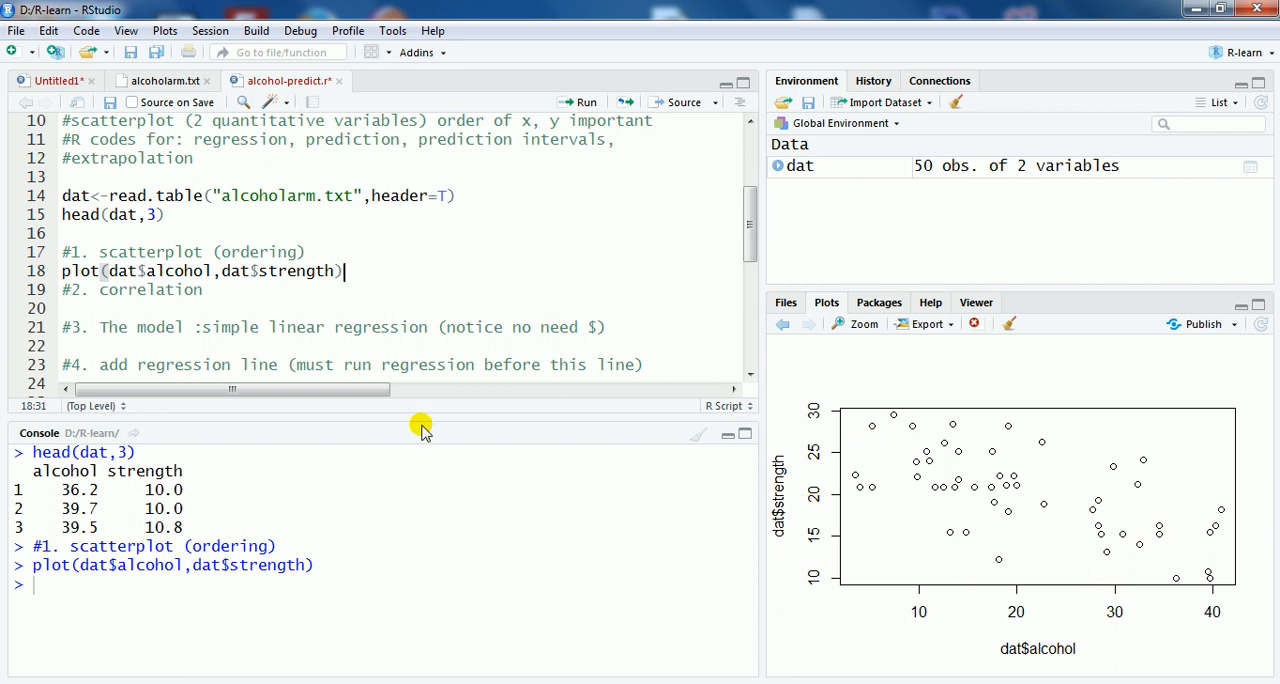
# Step: Begin a cor() call on the empty line under the correlation comment
pyautogui.click(128, 305)
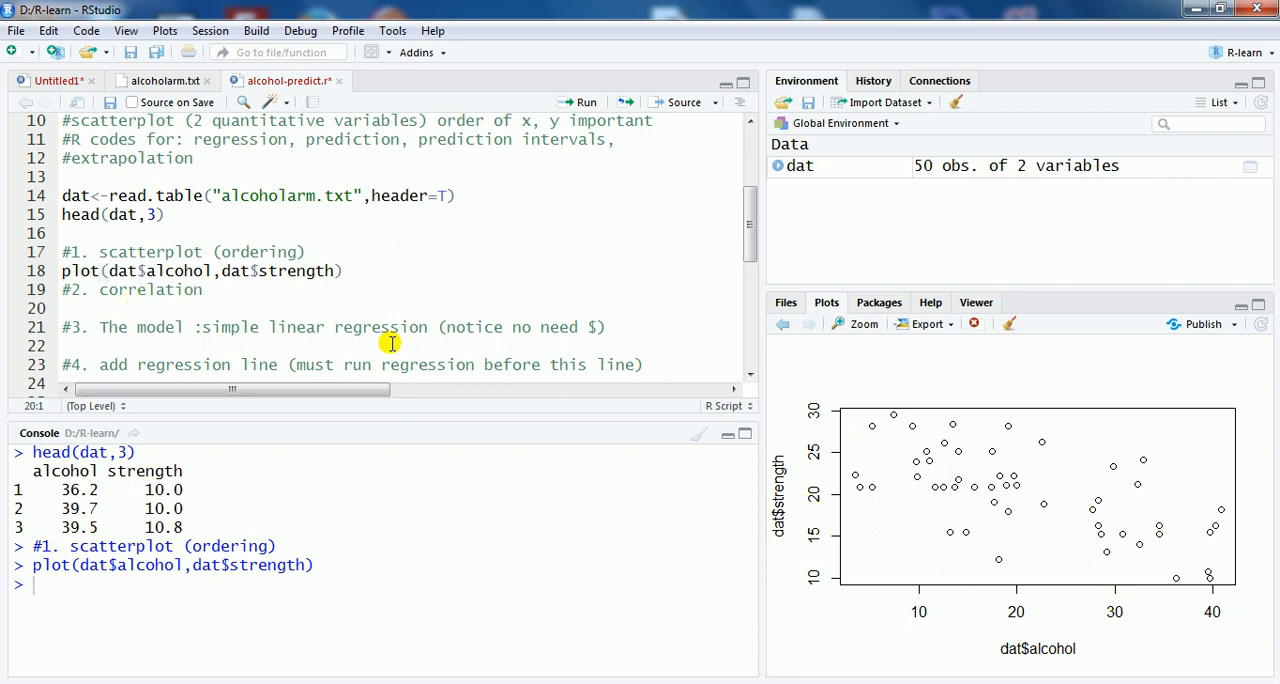
pyautogui.write('cor(')
pyautogui.write('dat$')
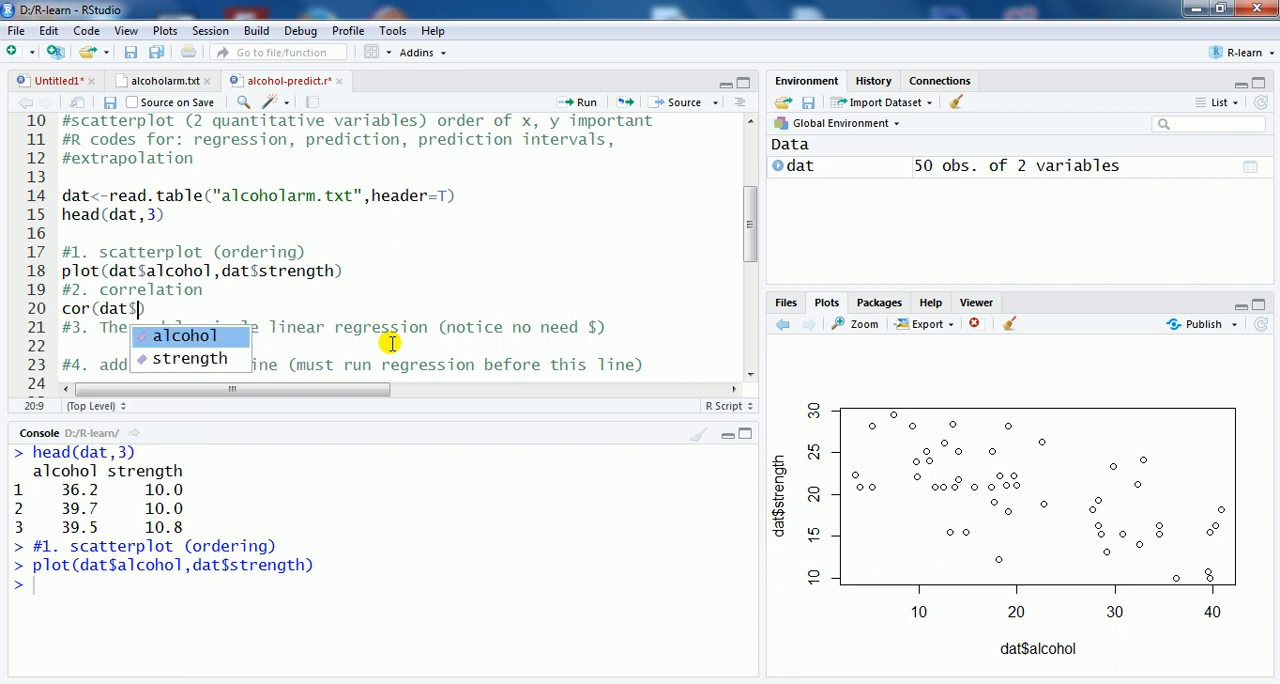
pyautogui.write('a')
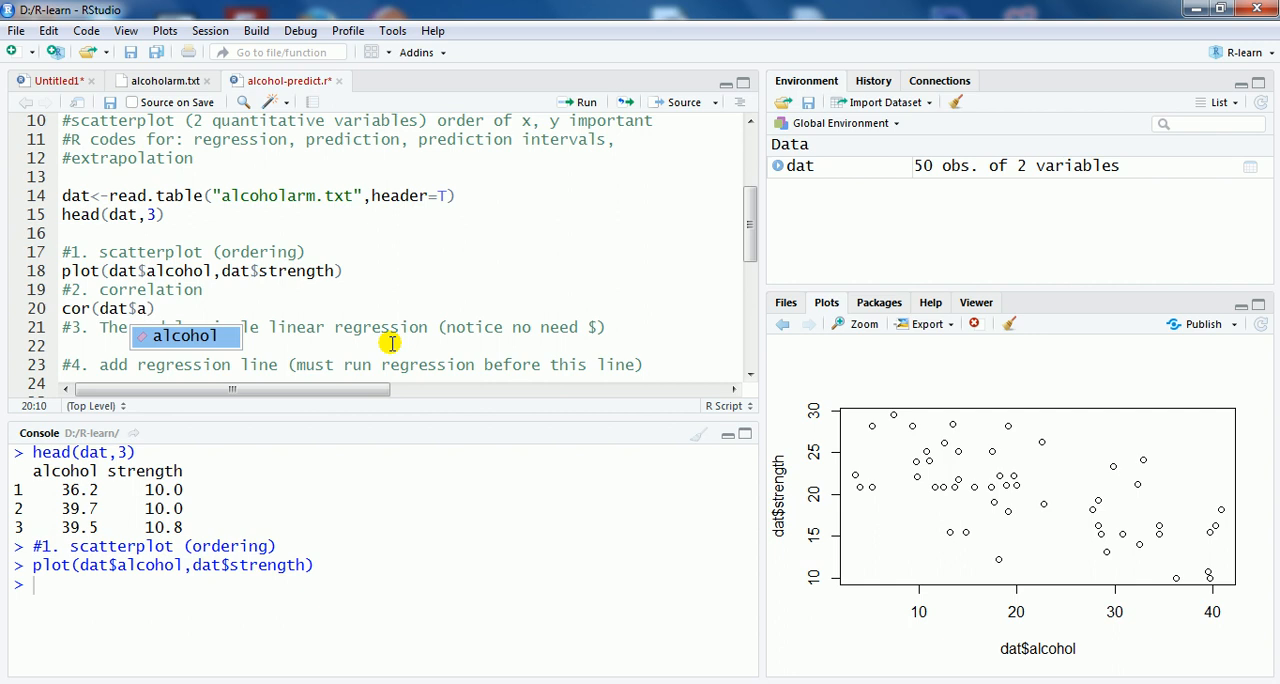
pyautogui.press('BackSpace')
pyautogui.press('BackSpace')
pyautogui.press('BackSpace')
pyautogui.press('BackSpace')
pyautogui.press('BackSpace')
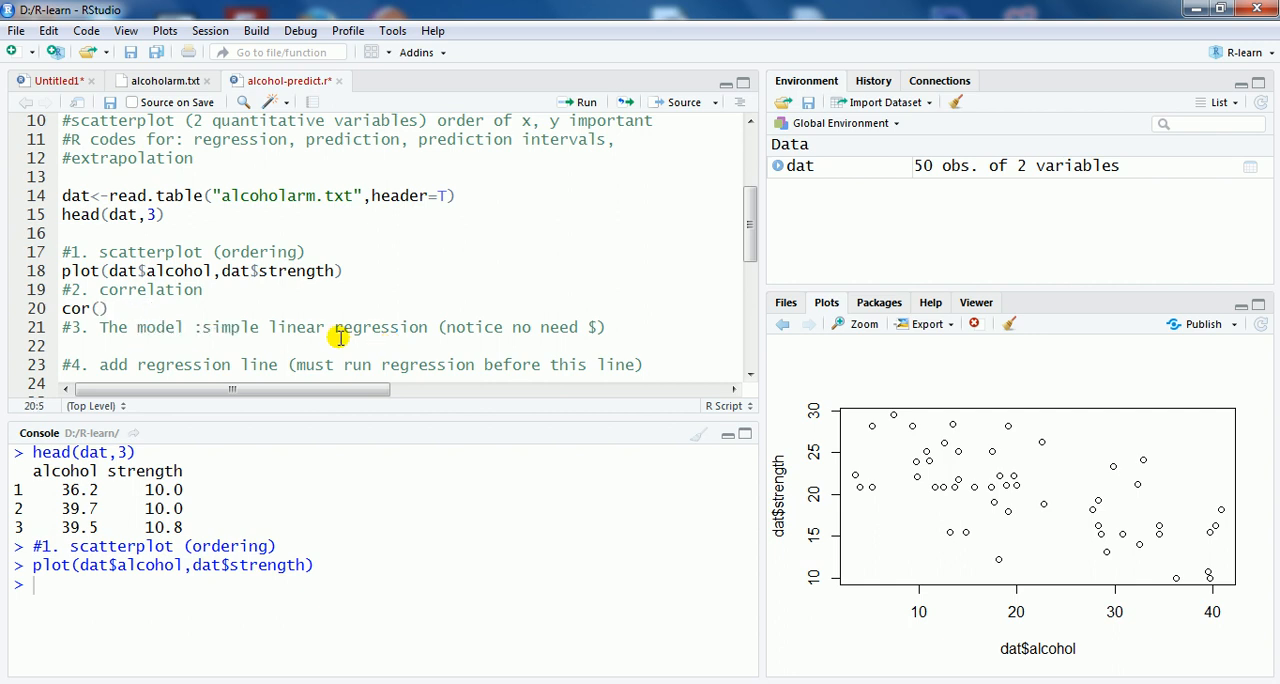
# Step: Copy the arguments dat$alcohol,dat$strength from the plot call into cor() and run the correlation line
pyautogui.moveTo(109, 271); pyautogui.dragTo(334, 271)
pyautogui.rightClick(324, 273)
pyautogui.click(329, 303)
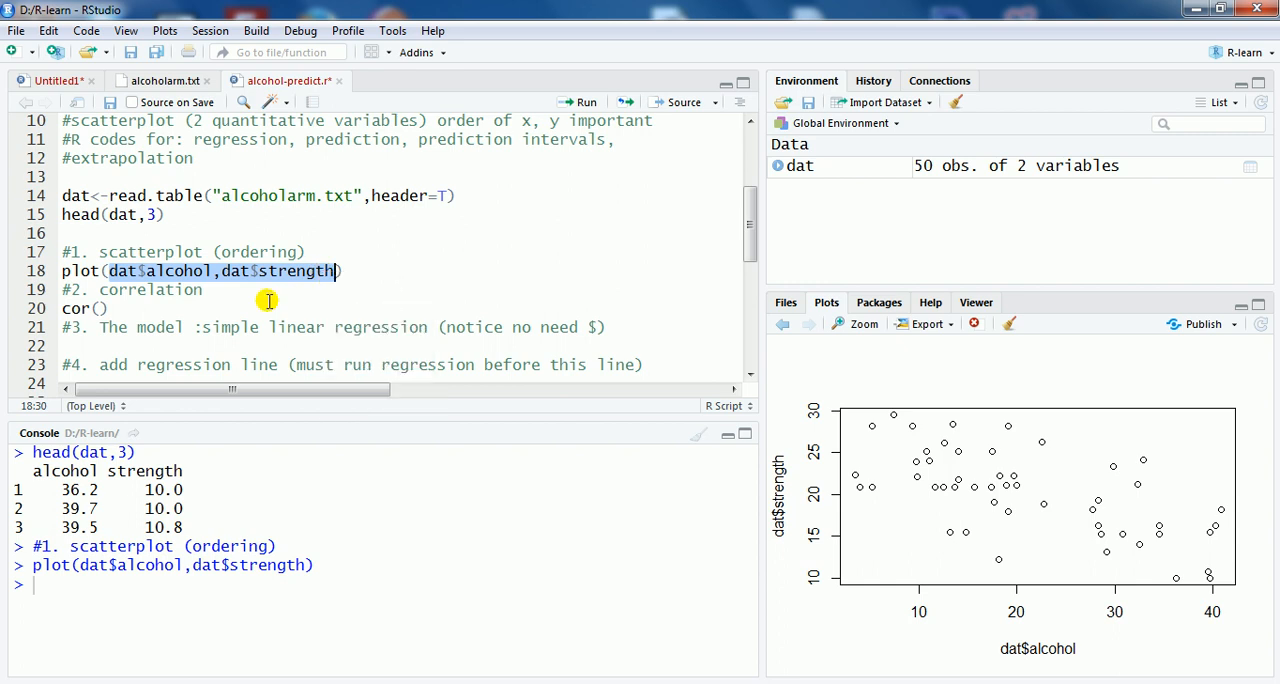
pyautogui.click(100, 309)
pyautogui.rightClick(99, 311)
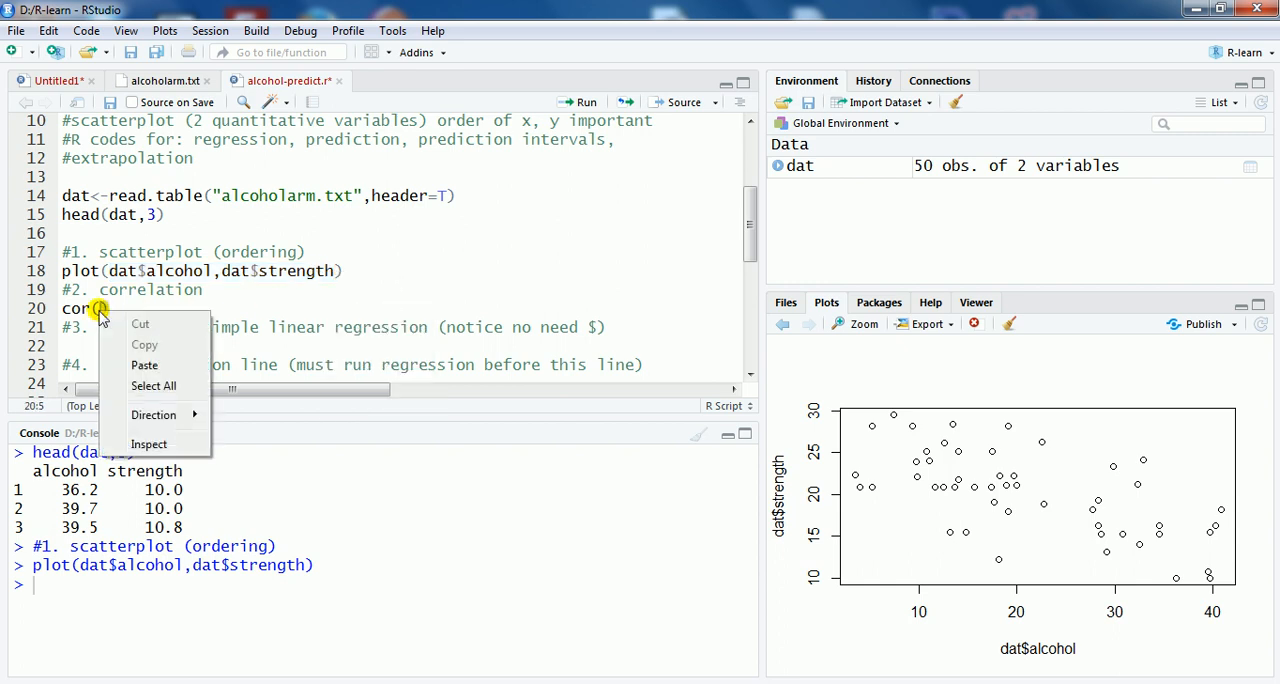
pyautogui.click(144, 365)
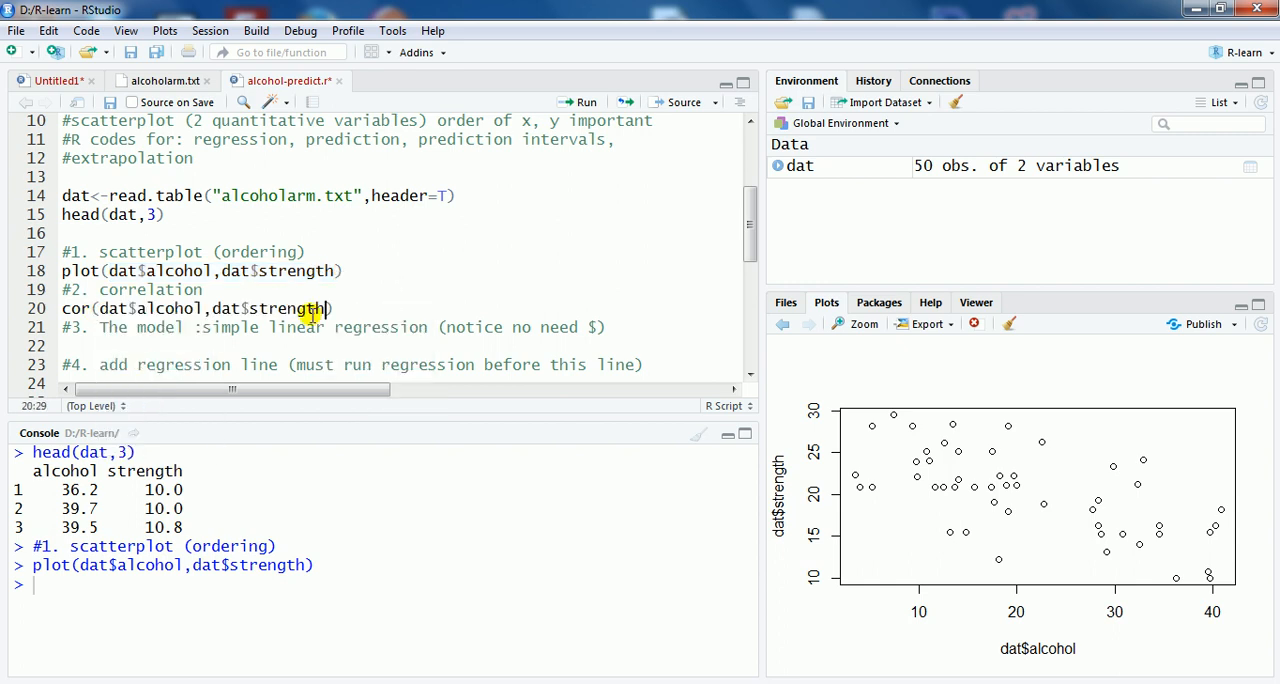
pyautogui.click(343, 309)
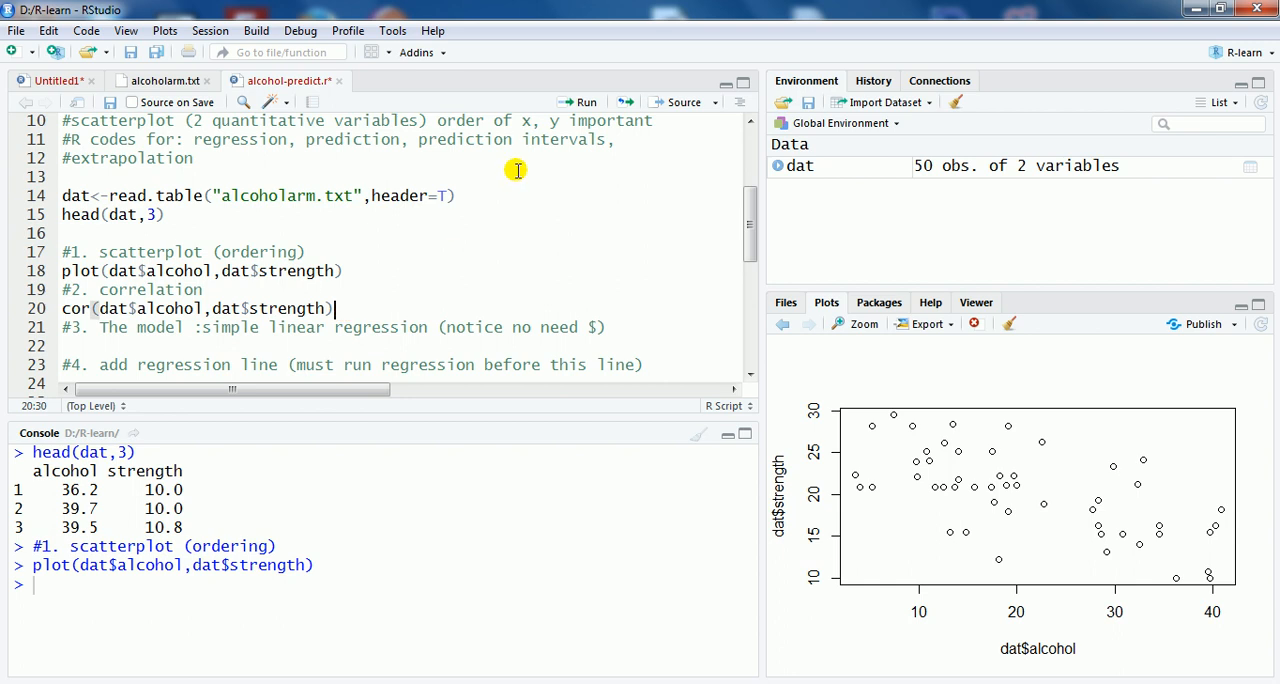
pyautogui.click(580, 103)
pyautogui.moveTo(62, 625); pyautogui.dragTo(42, 622)
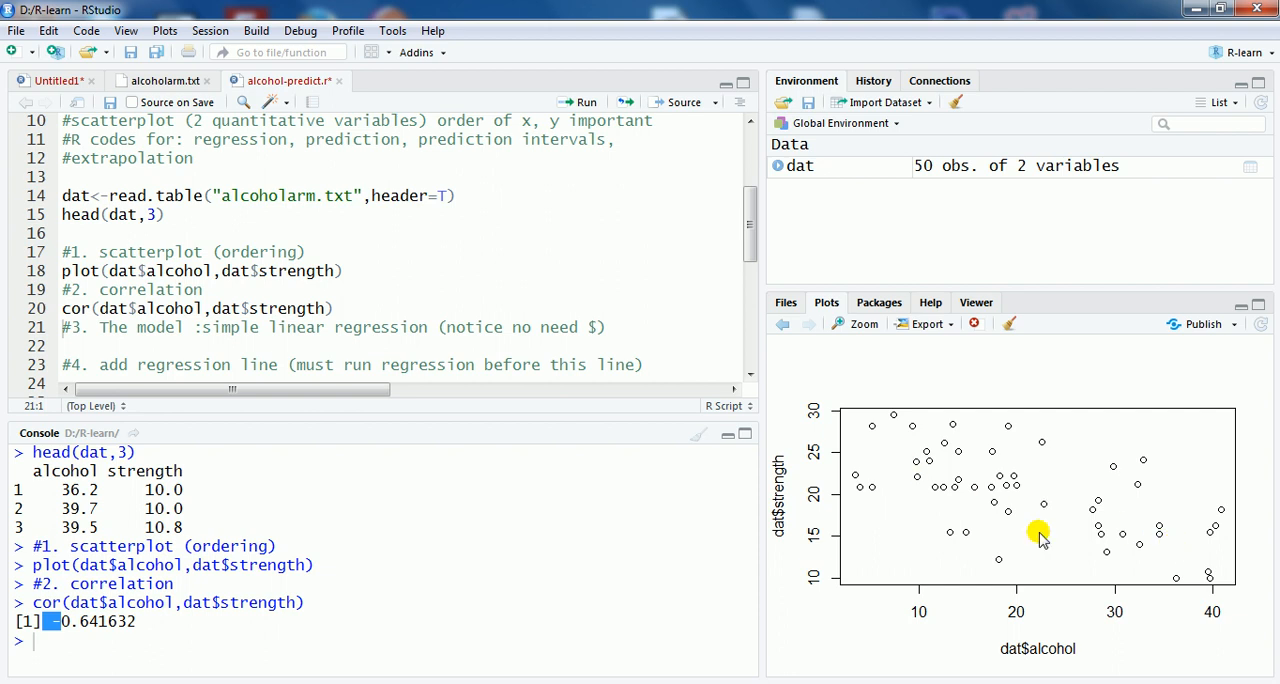
pyautogui.click(84, 624)
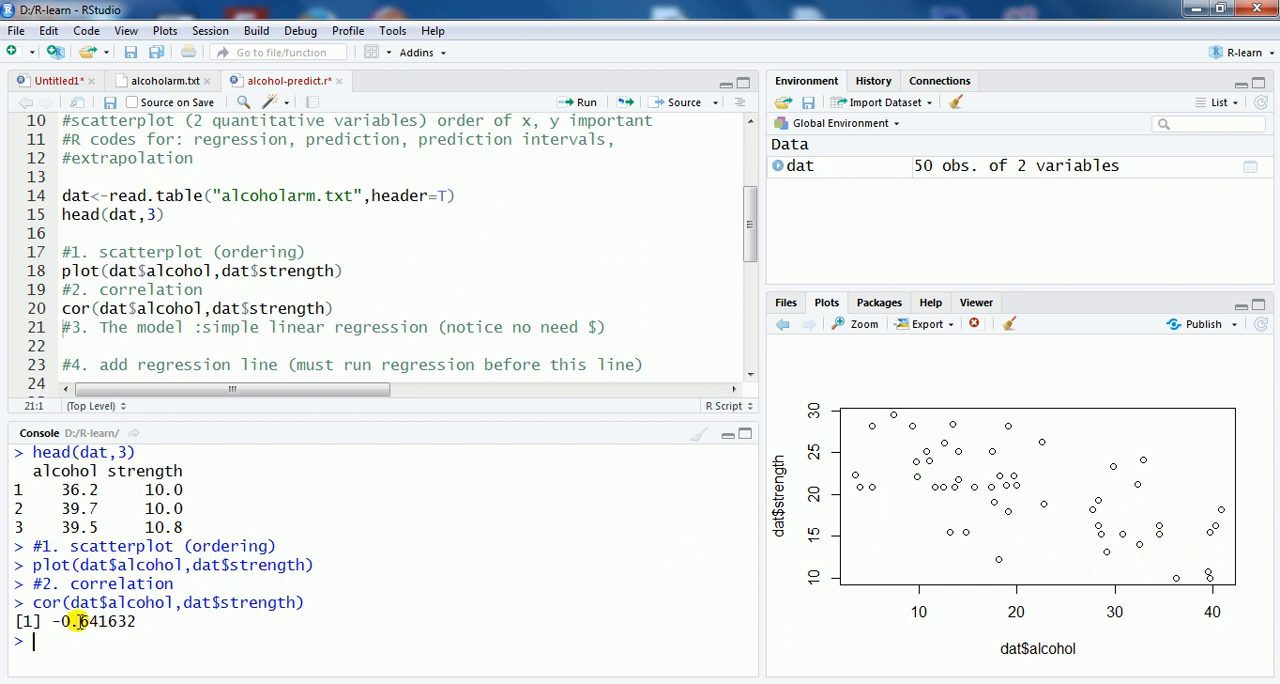
pyautogui.moveTo(80, 622); pyautogui.dragTo(137, 621)
pyautogui.click(150, 621)
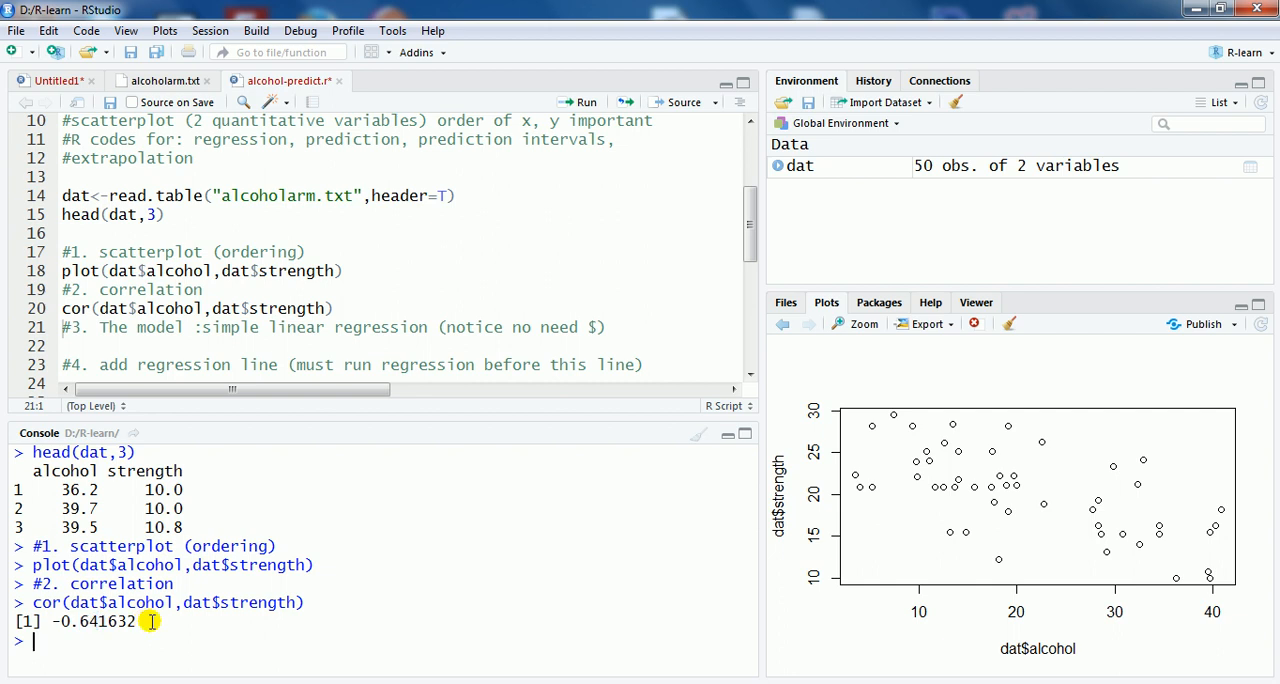
# Step: Begin the regression under the model comment by assigning lm() to r with strength as the response, followed by a tilde
pyautogui.click(155, 324)
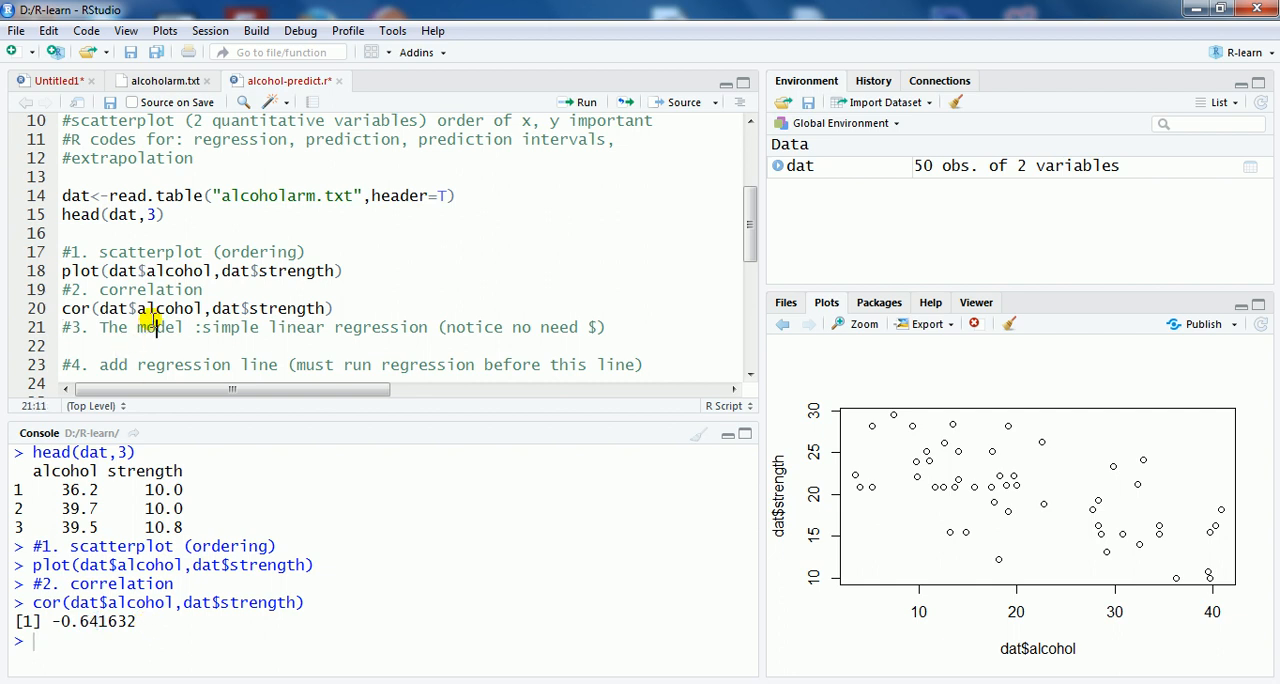
pyautogui.scroll(-3, 150, 318)
pyautogui.click(106, 284)
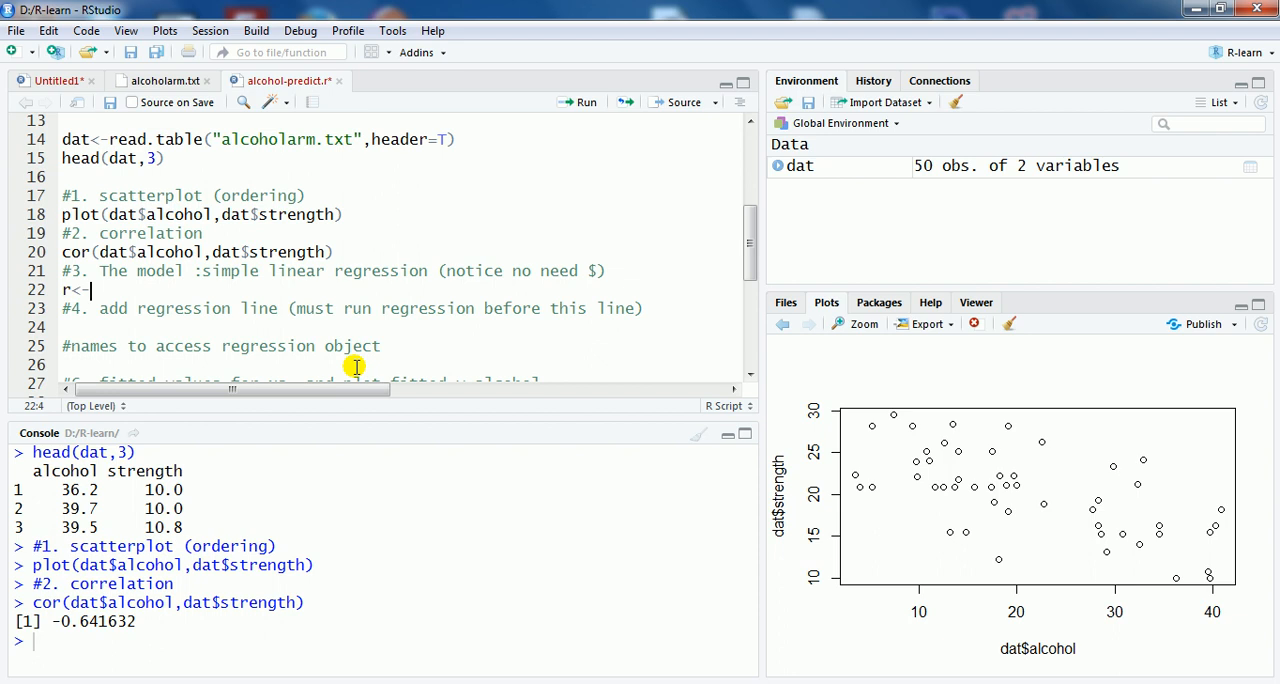
pyautogui.write('lm(')
pyautogui.write('strength')
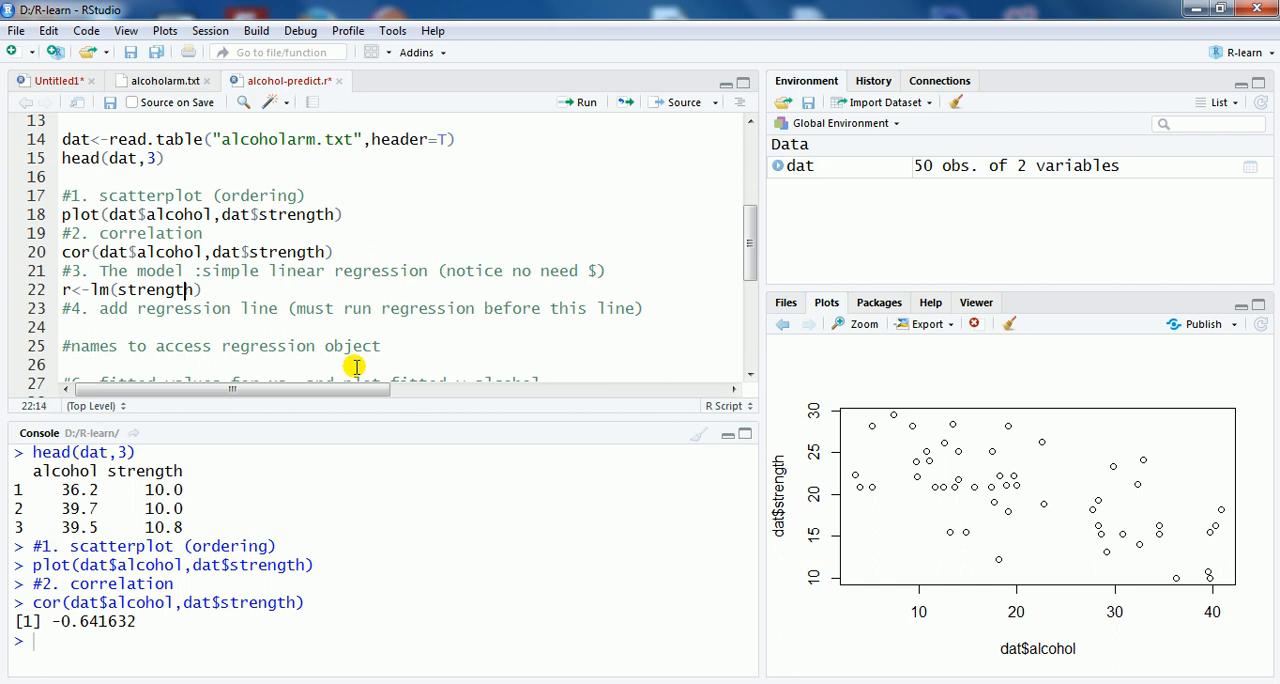
pyautogui.press('Left')
pyautogui.press('Left')
pyautogui.press('Left')
pyautogui.press('Left')
pyautogui.press('Left')
pyautogui.press('Left')
pyautogui.press('Right')
pyautogui.press('Right')
pyautogui.press('Right')
pyautogui.press('Right')
pyautogui.press('Right')
pyautogui.press('Right')
pyautogui.press('Right')
pyautogui.write('~')
pyautogui.moveTo(20, 296)
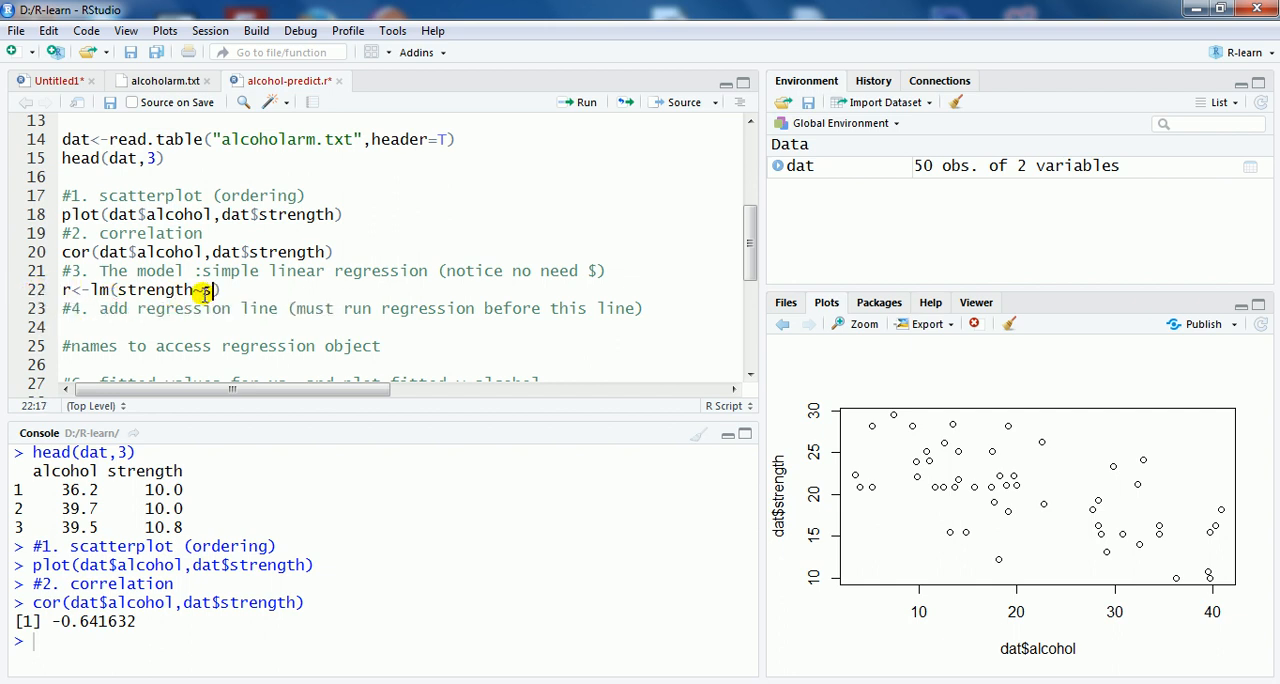
# Step: Complete the lm call with strength as the predictor and data=dat as the data argument
pyautogui.write('trednth')
pyautogui.click(251, 290)
pyautogui.press('BackSpace')
pyautogui.write('gth,')
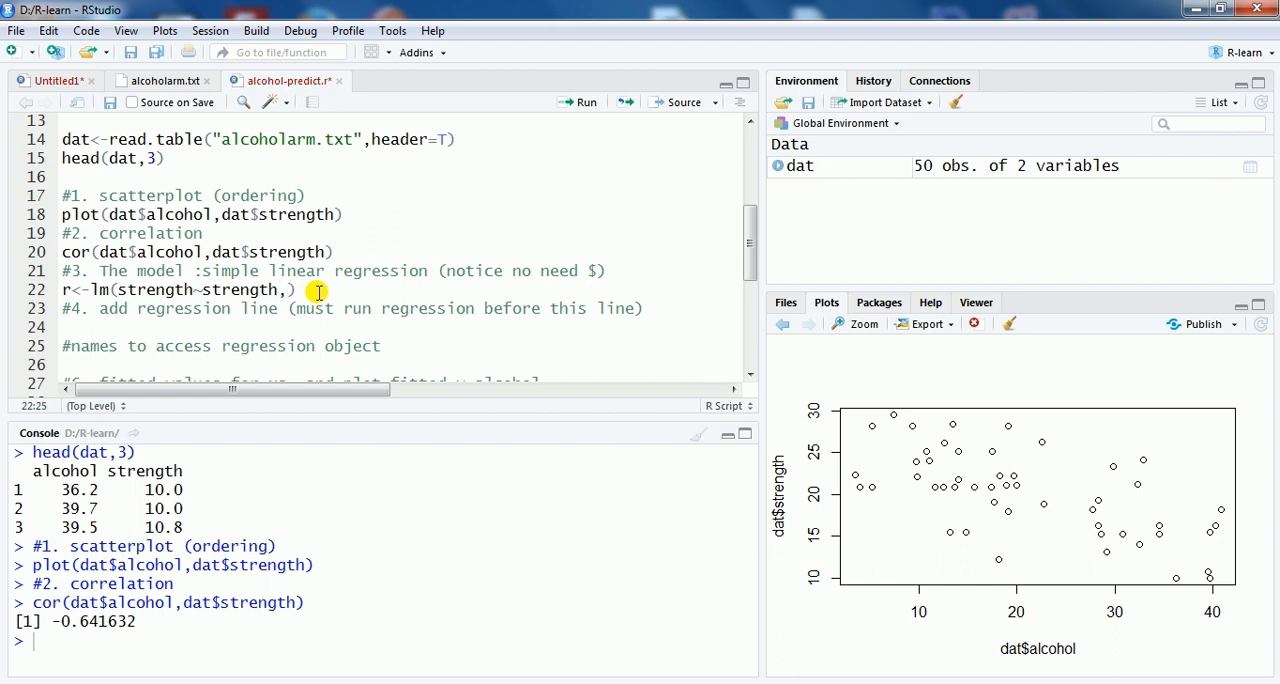
pyautogui.write('data=dat')
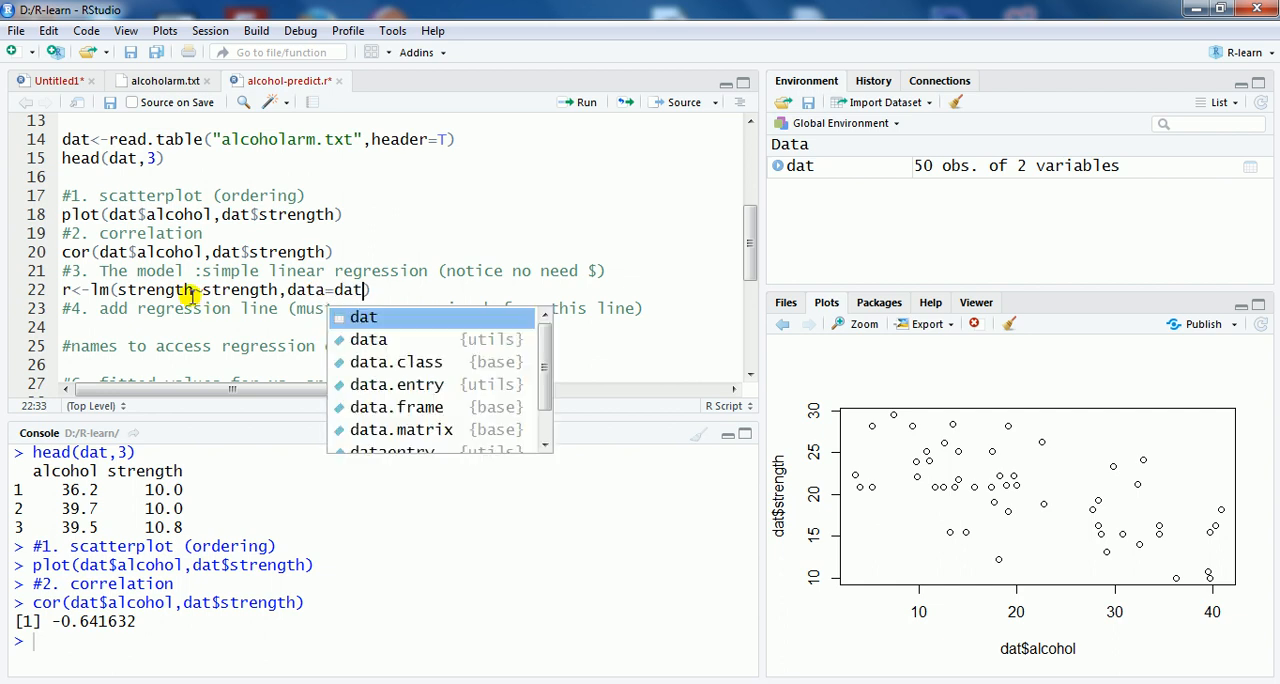
pyautogui.click(408, 290)
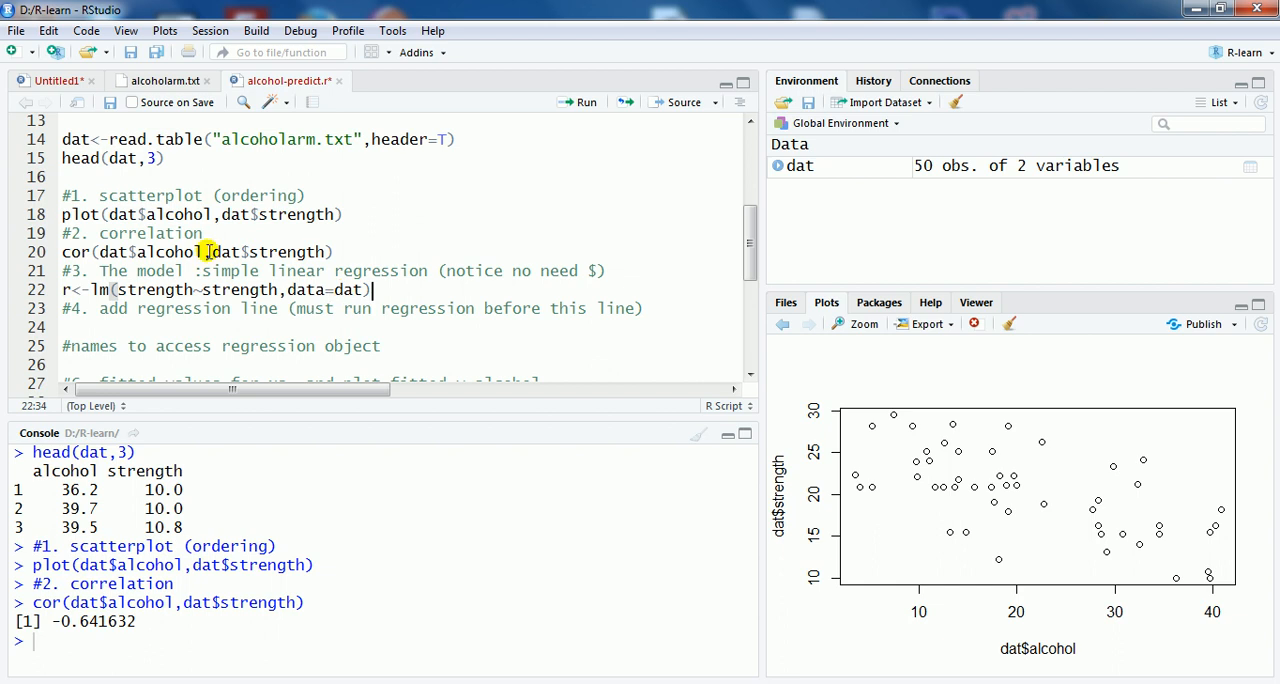
# Step: Run the model line r<-lm(strength~strength,data=dat)
pyautogui.doubleClick(297, 290)
pyautogui.moveTo(331, 290); pyautogui.dragTo(337, 290)
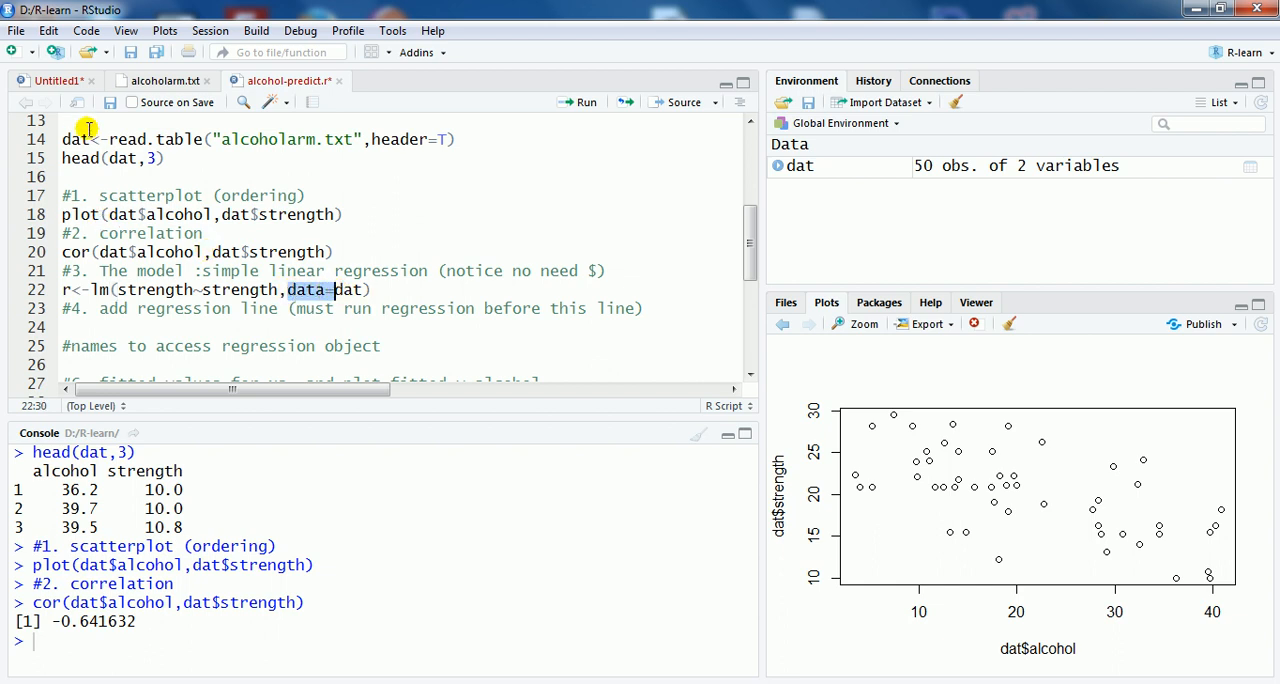
pyautogui.click(350, 290)
pyautogui.click(362, 290)
pyautogui.click(370, 290)
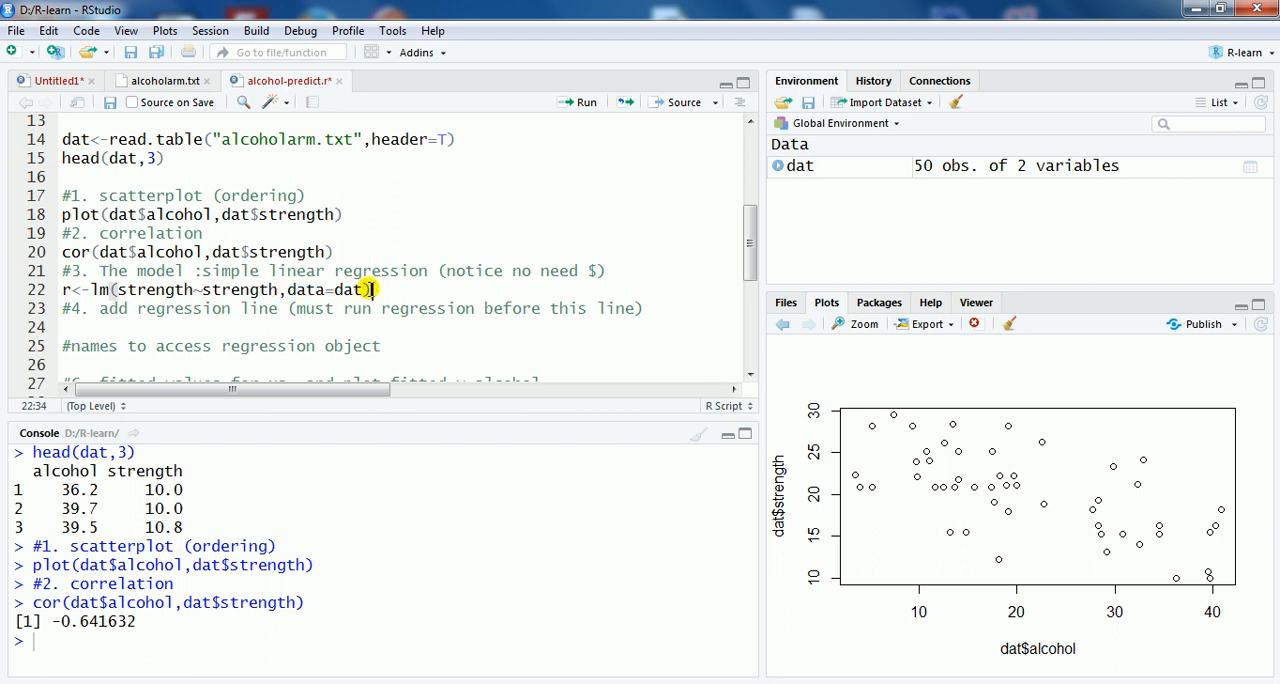
pyautogui.click(584, 104)
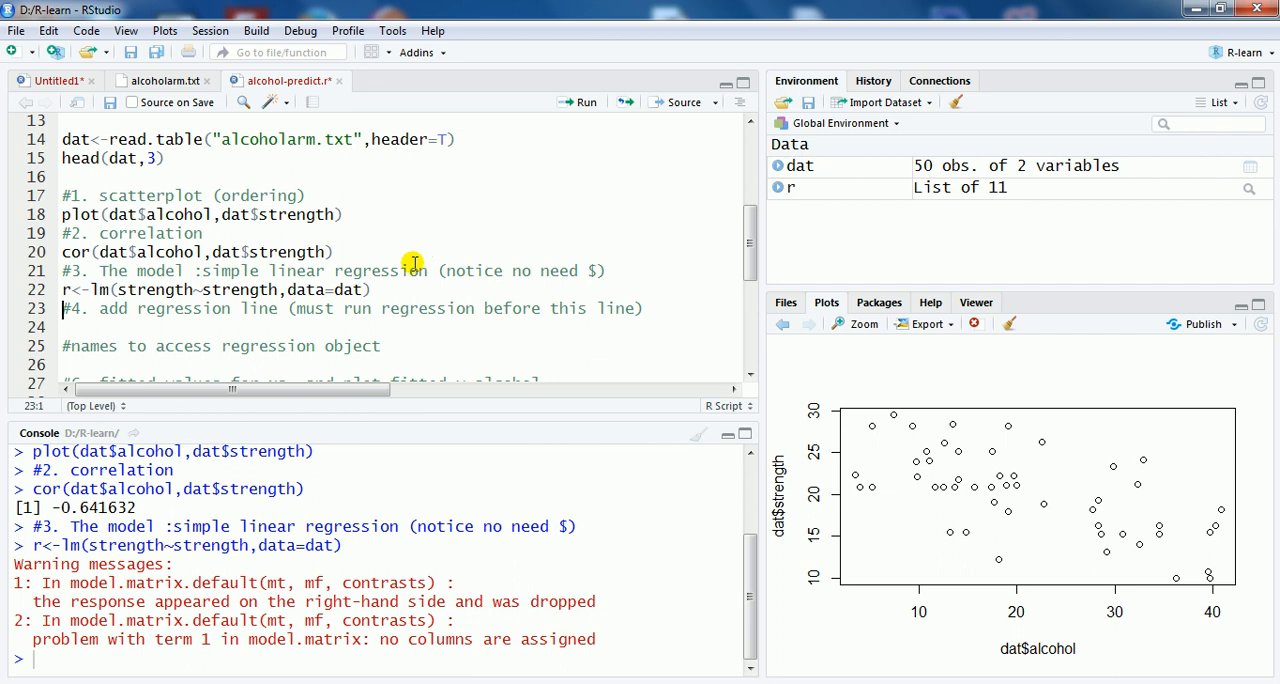
# Step: Replace the predictor in the lm formula with alcohol and run the model line again
pyautogui.moveTo(201, 290); pyautogui.dragTo(279, 290)
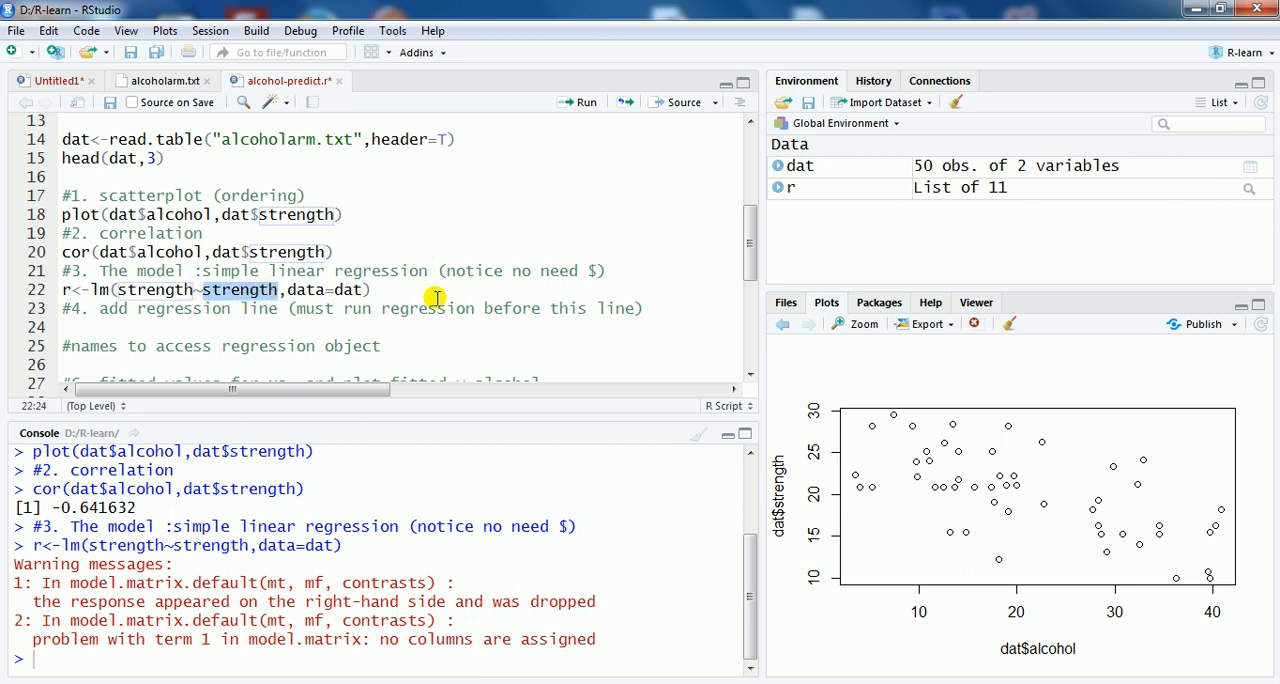
pyautogui.write('alcohol')
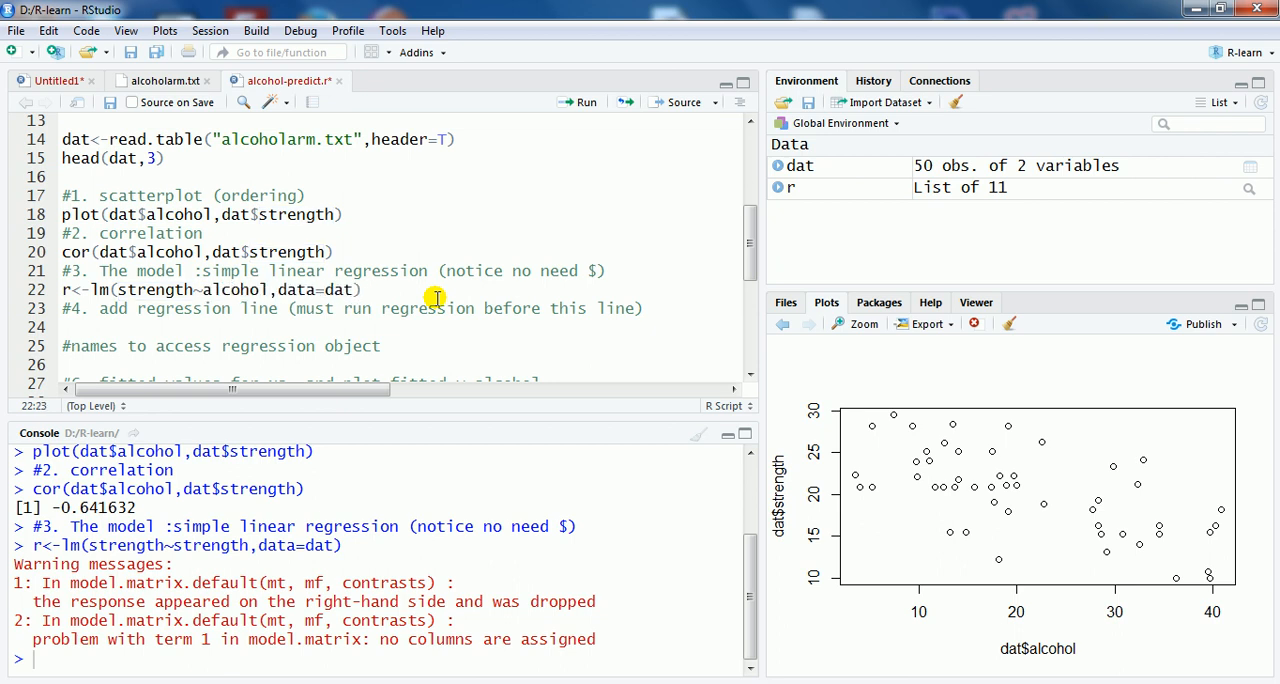
pyautogui.click(585, 106)
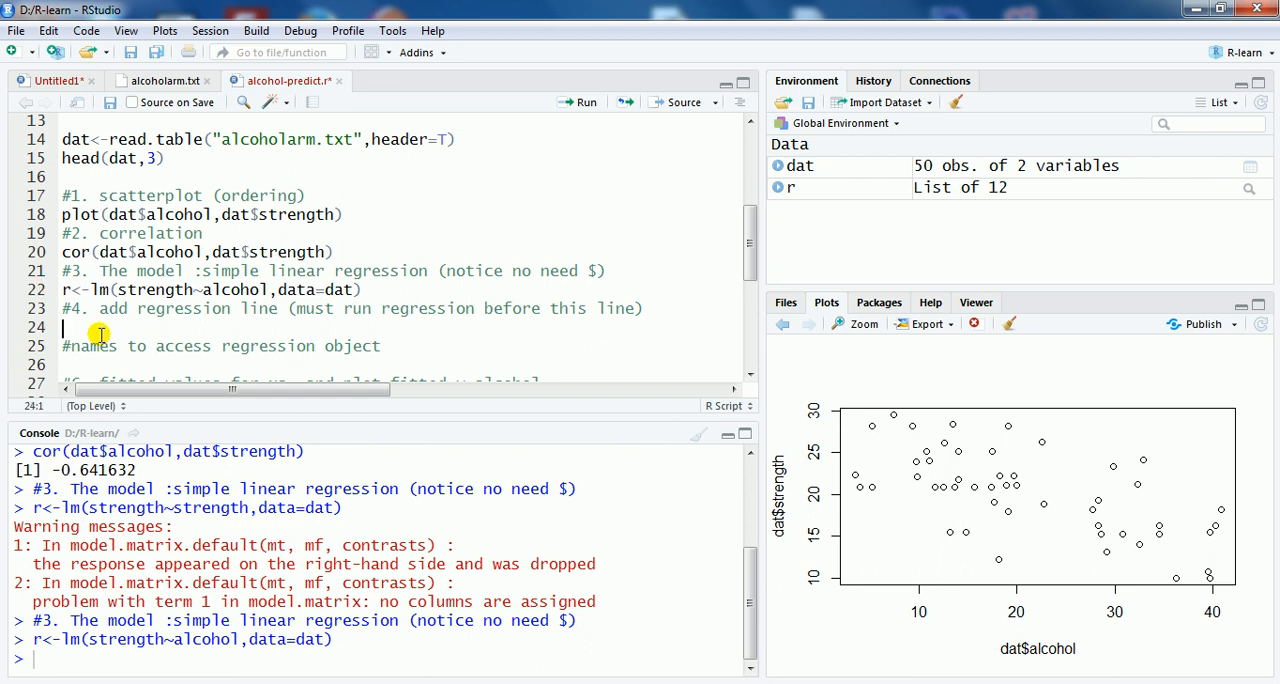
# Step: Add abline(r) under the regression line comment and run it to draw the fitted line on the scatterplot
pyautogui.click(65, 290)
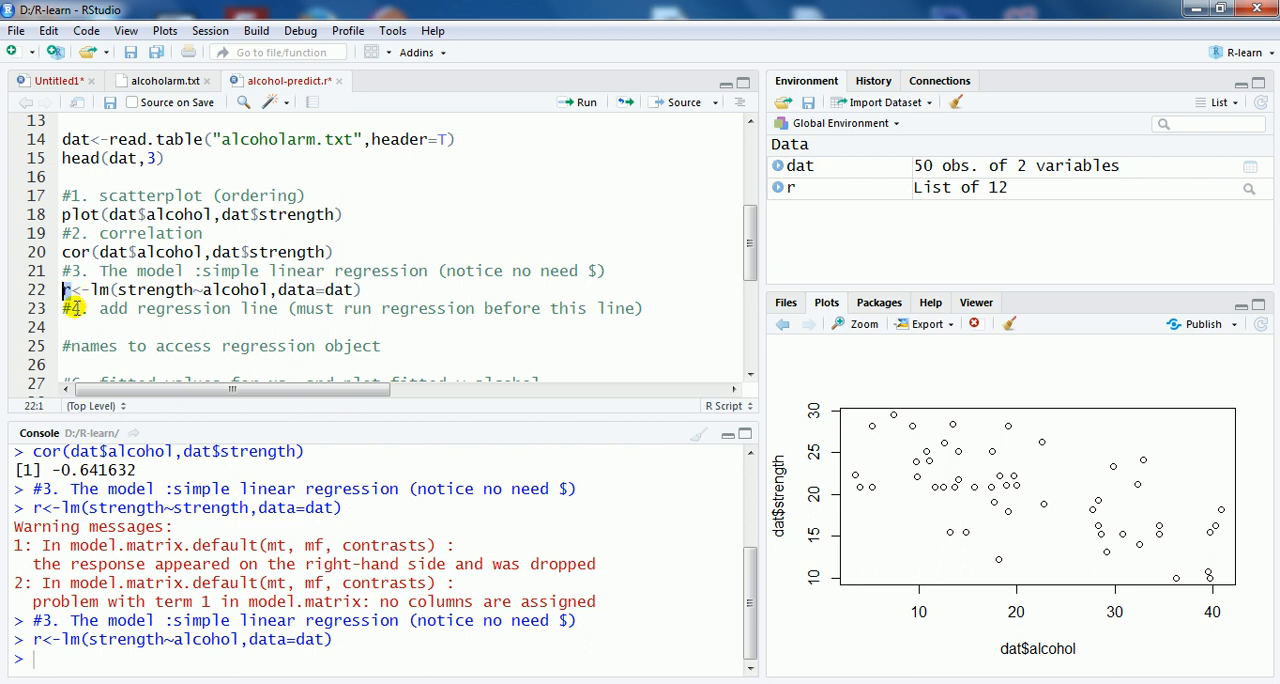
pyautogui.click(82, 336)
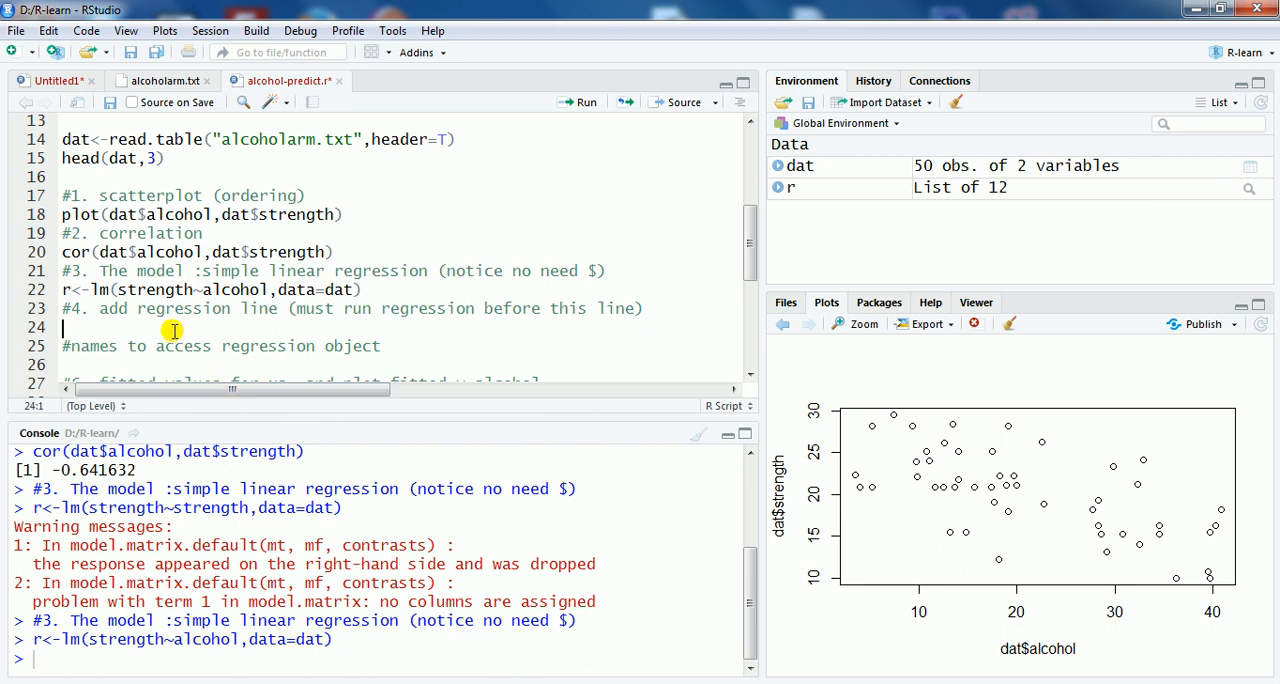
pyautogui.write('abline(r')
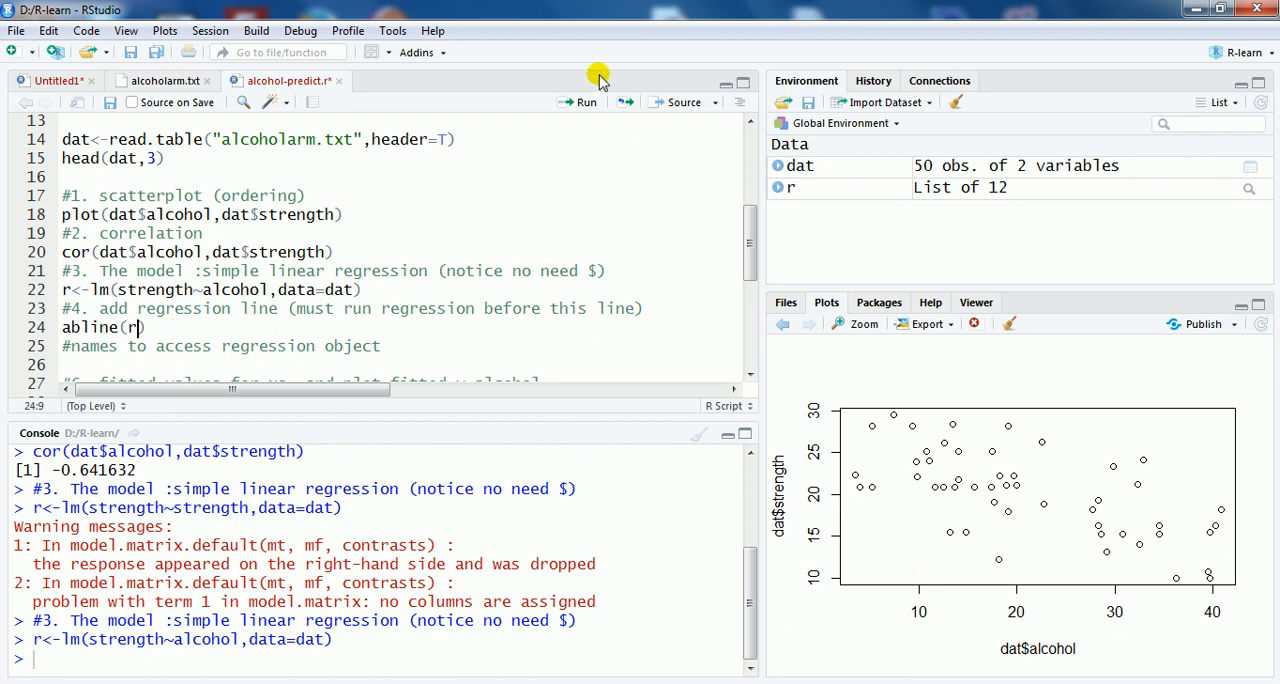
pyautogui.click(583, 103)
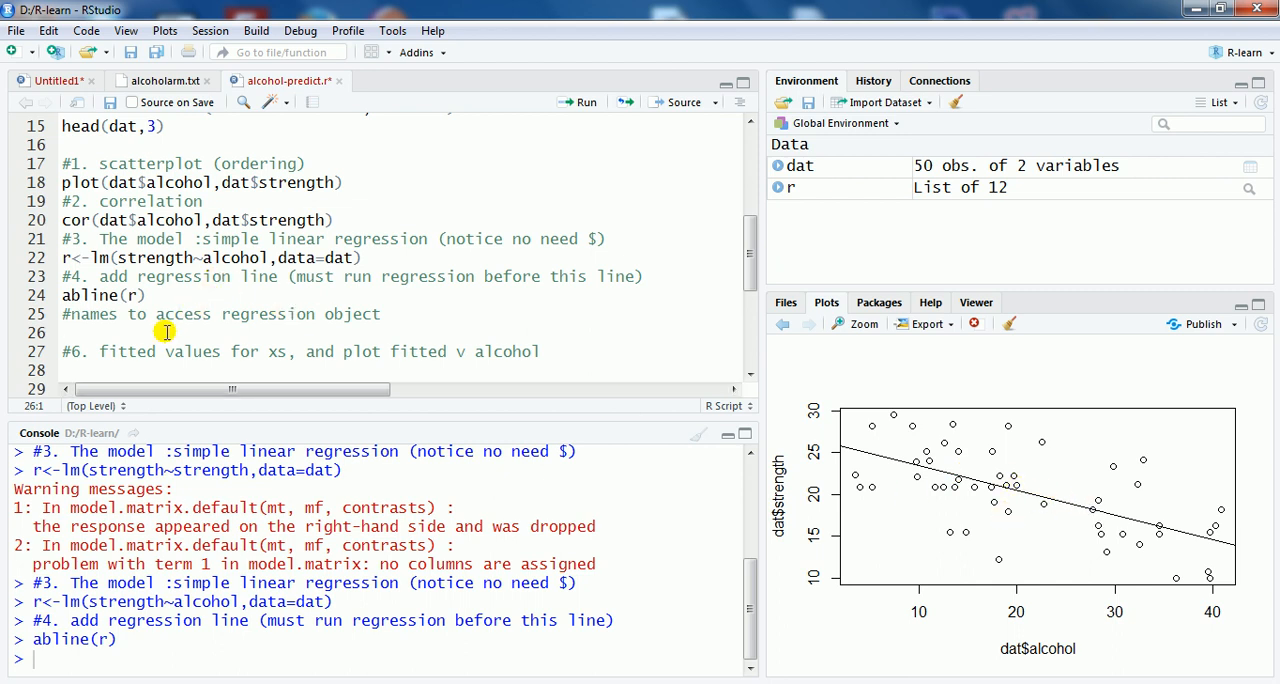
# Step: Add summary(r) below the abline call, run it, and examine the alcohol coefficient estimate in the output
pyautogui.click(170, 299)
pyautogui.press('Return')
pyautogui.write('summary(r')
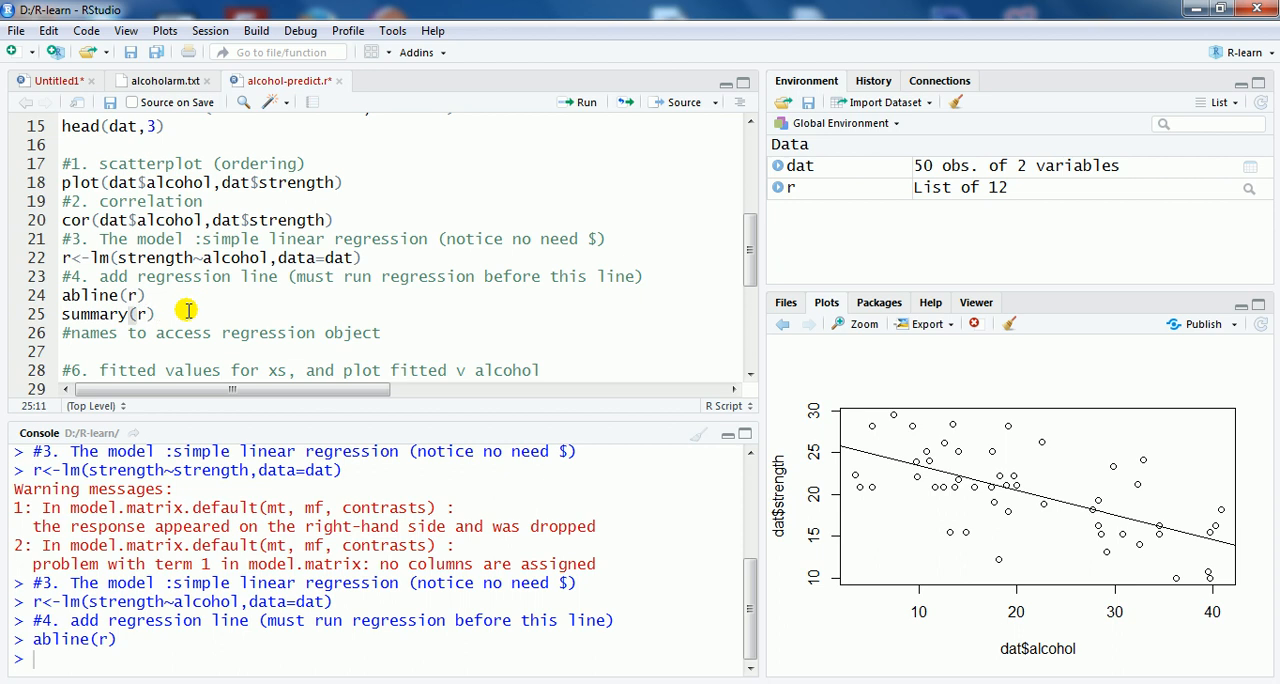
pyautogui.click(576, 102)
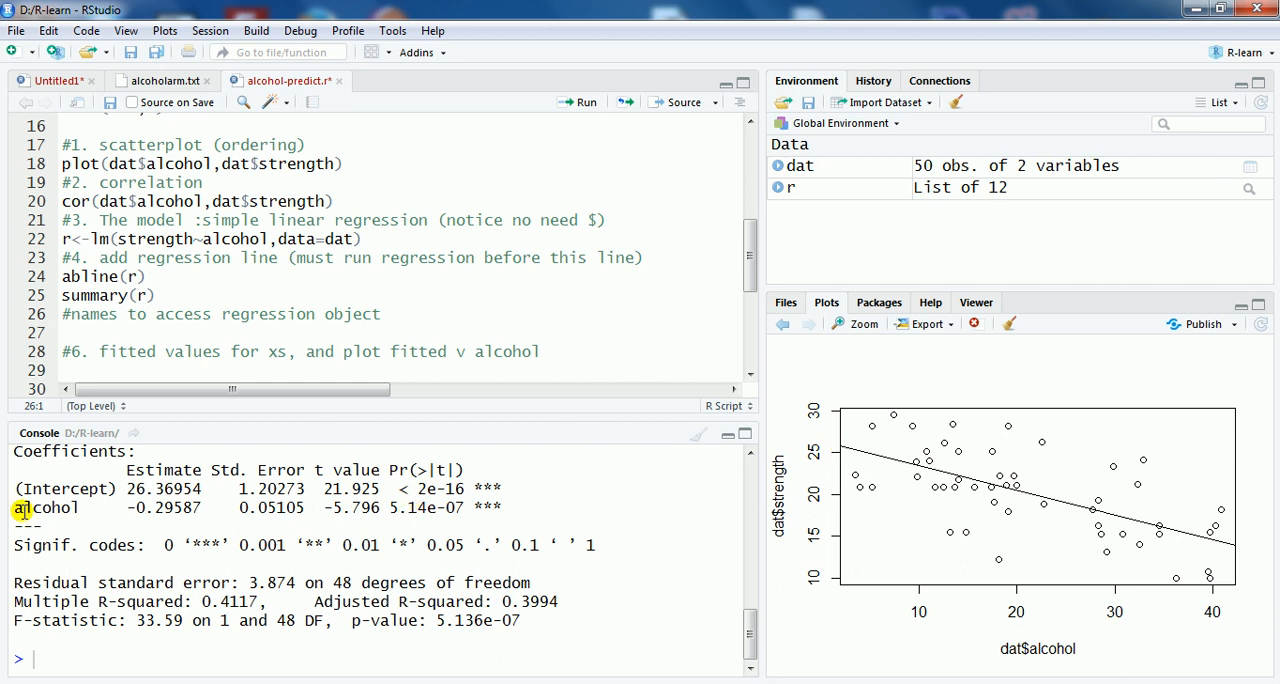
pyautogui.moveTo(127, 508); pyautogui.dragTo(186, 511)
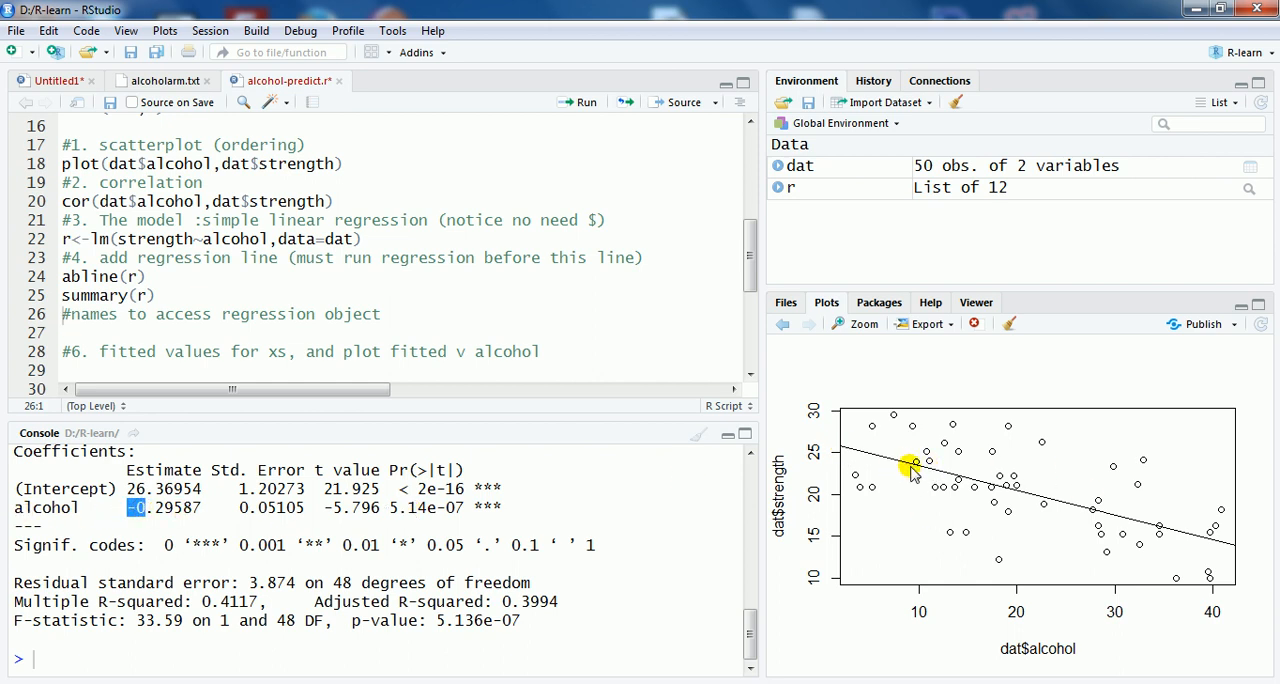
pyautogui.click(150, 508)
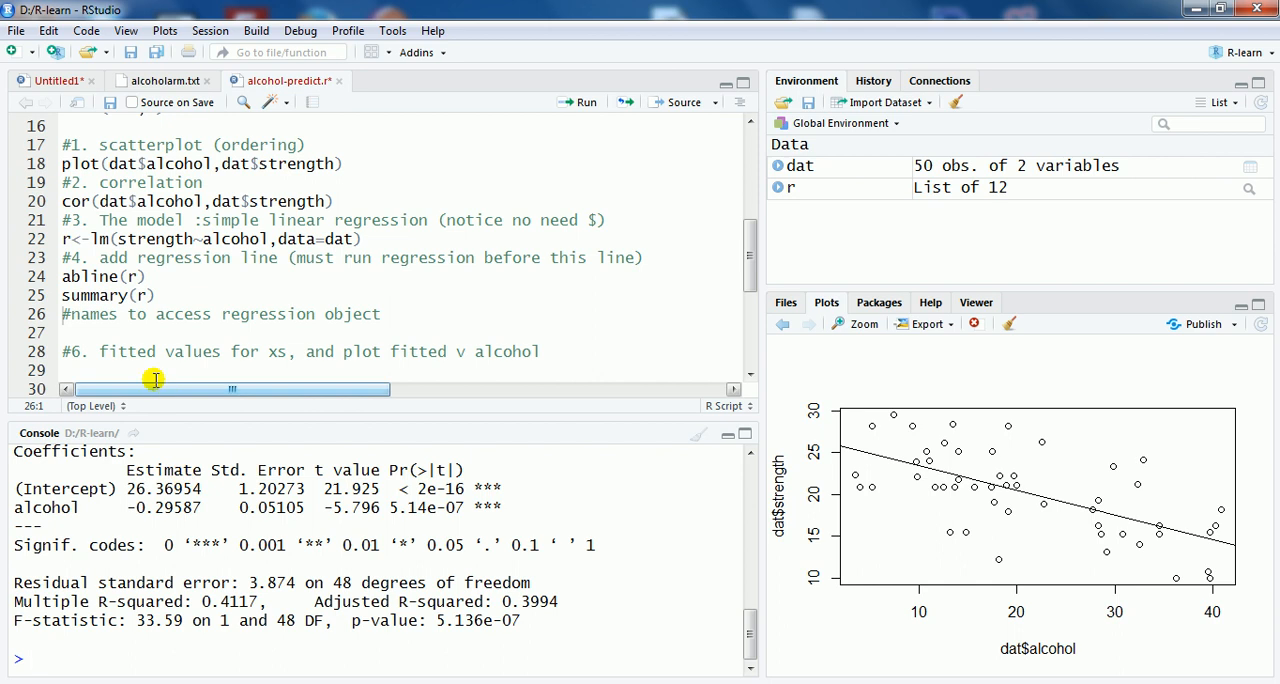
# Step: Enter names(r) under the comment about accessing the regression object and run it
pyautogui.click(105, 332)
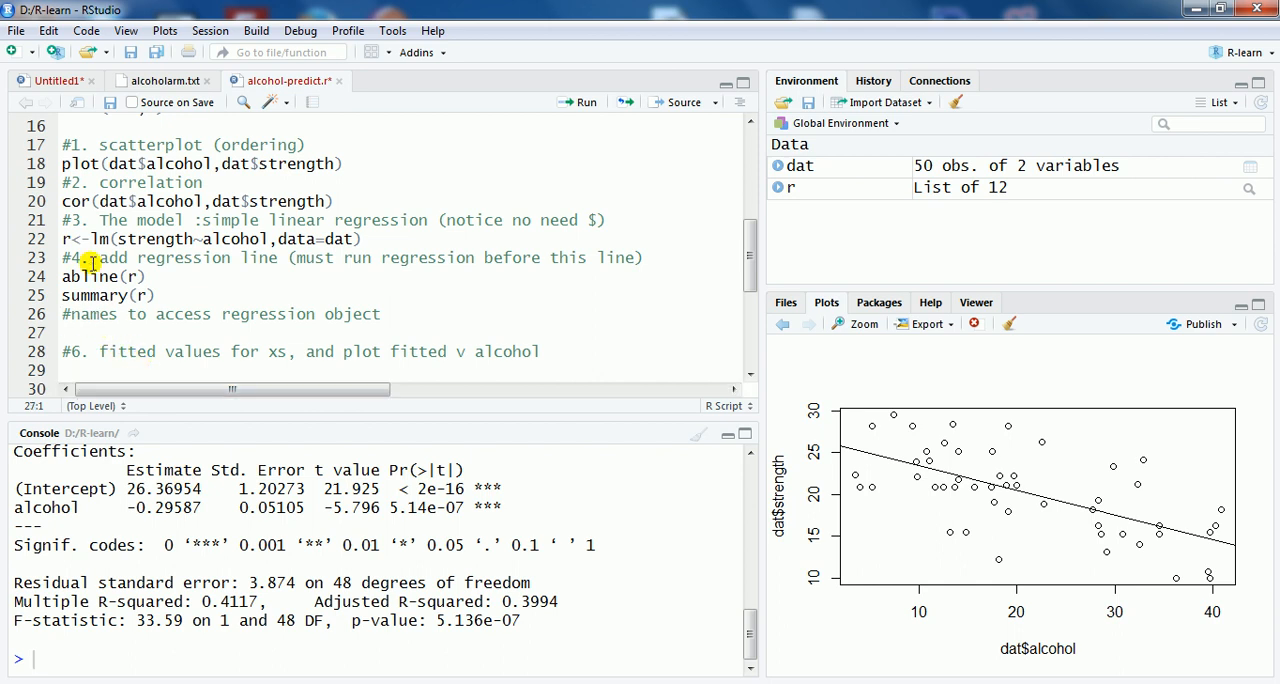
pyautogui.moveTo(70, 239); pyautogui.dragTo(63, 241)
pyautogui.click(93, 332)
pyautogui.write('names(')
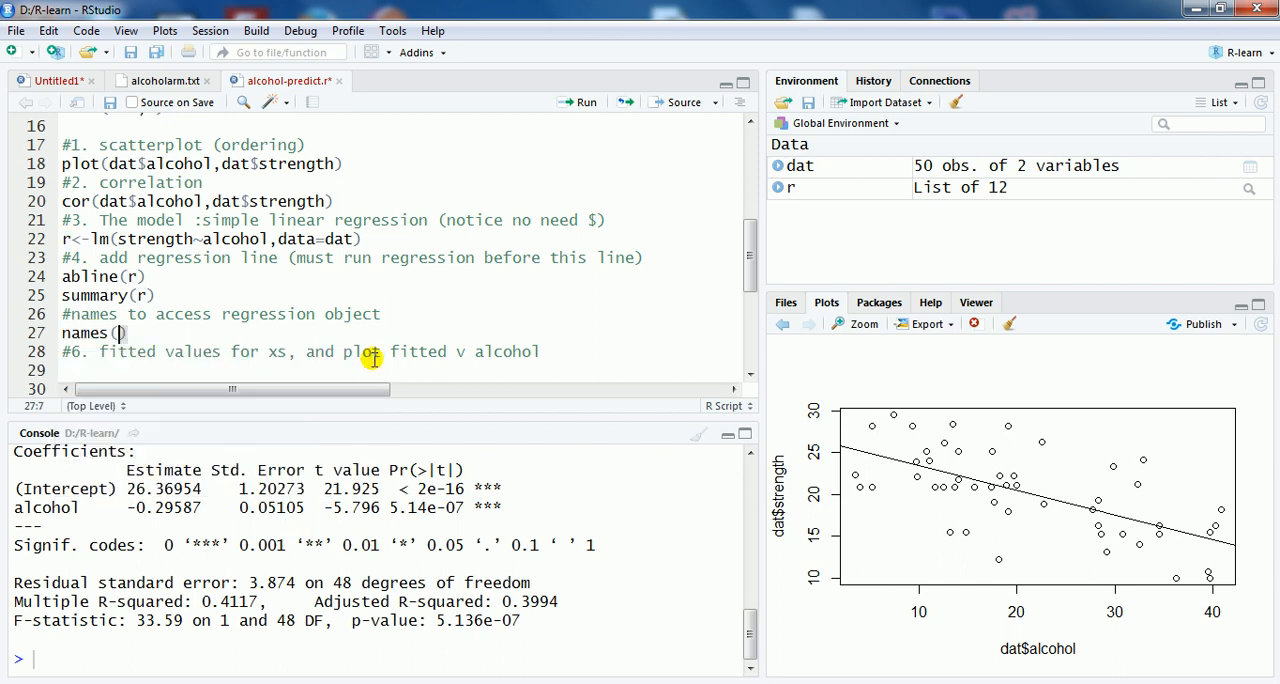
pyautogui.write('r)')
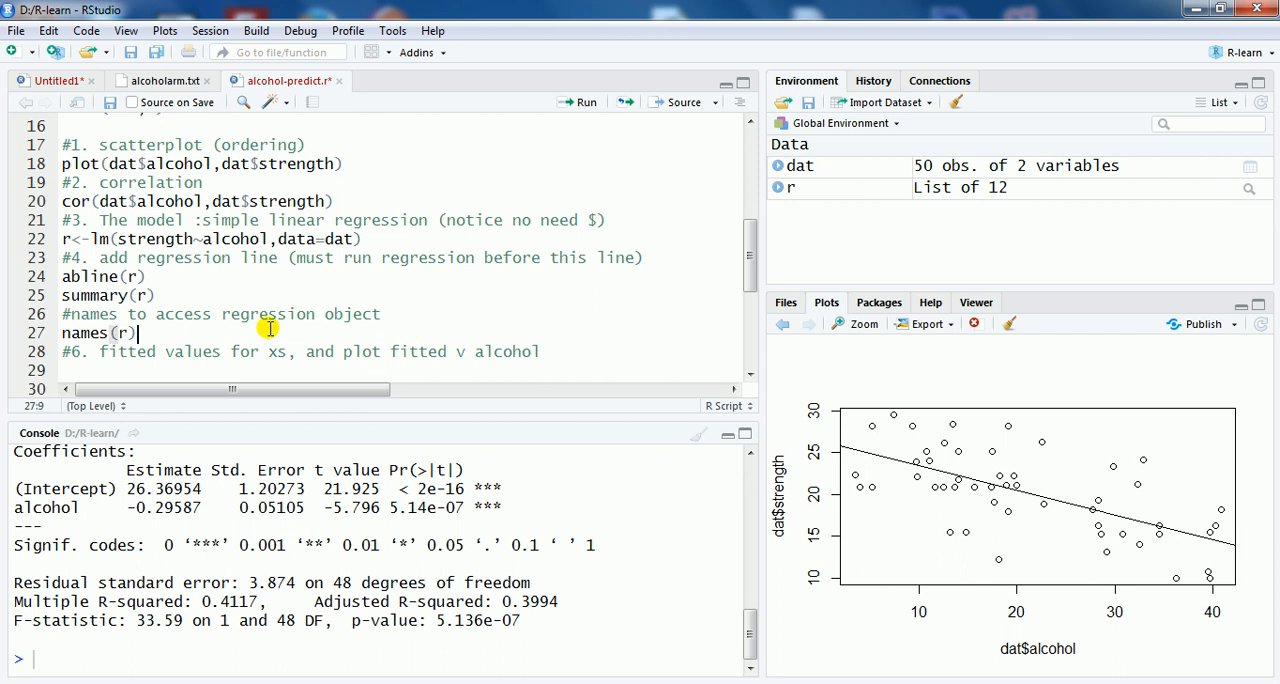
pyautogui.click(580, 102)
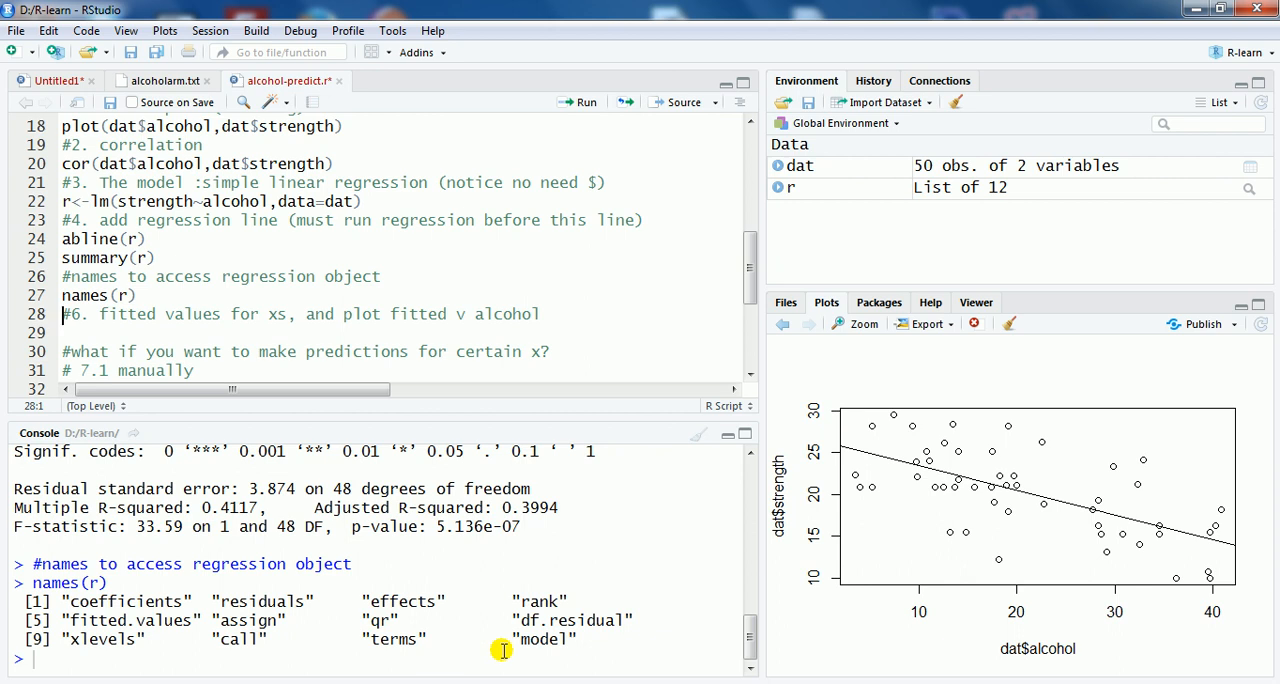
# Step: Enter r$fitted under the fitted values comment, run it, and look through the printed values
pyautogui.moveTo(79, 620); pyautogui.dragTo(134, 601)
pyautogui.click(129, 623)
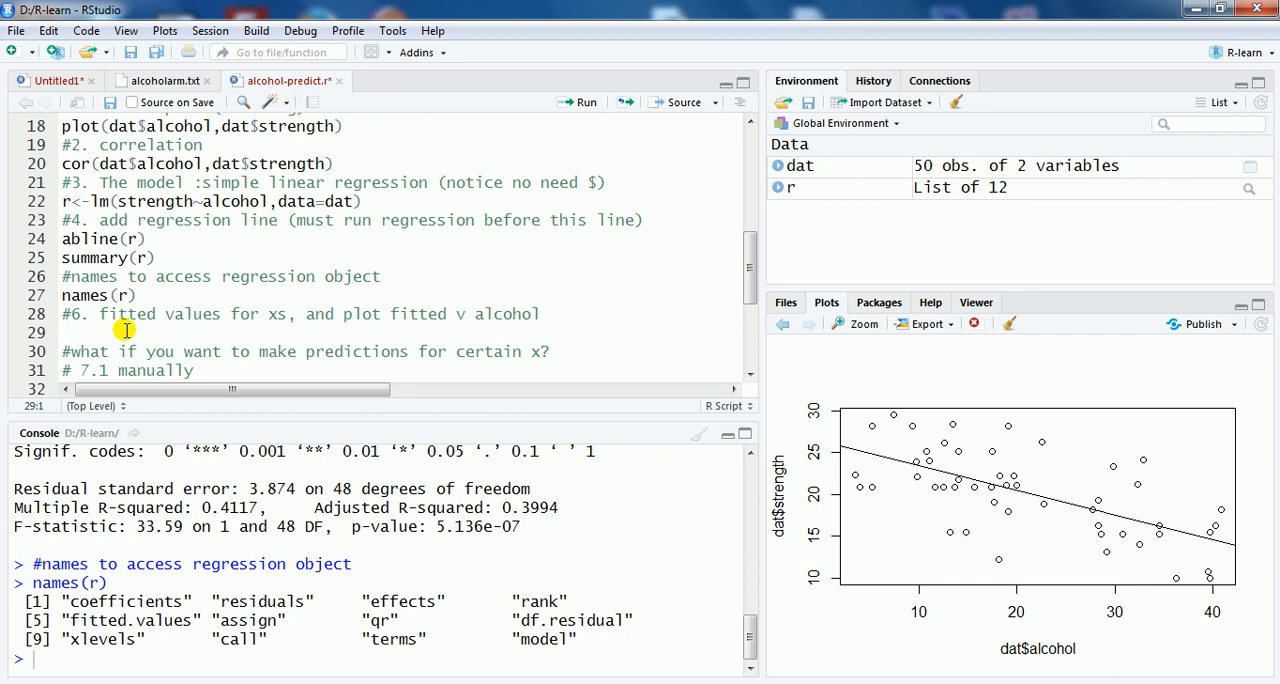
pyautogui.write('$fitte')
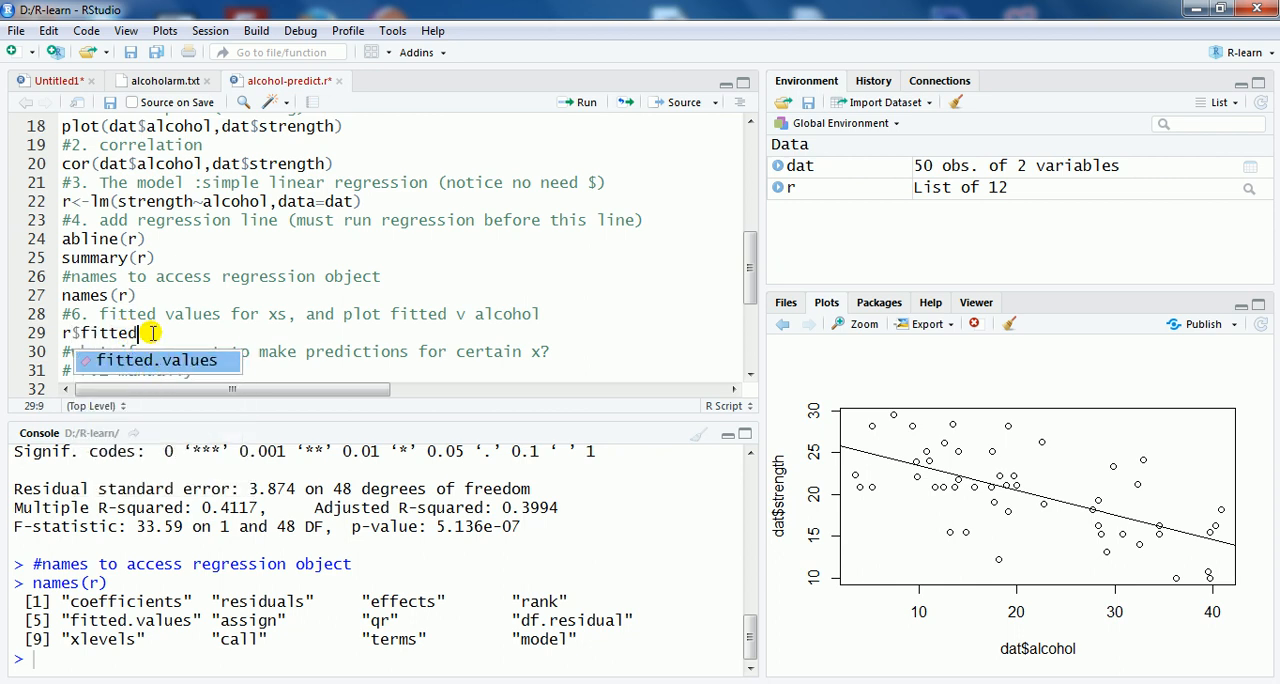
pyautogui.write('d')
pyautogui.press('Escape')
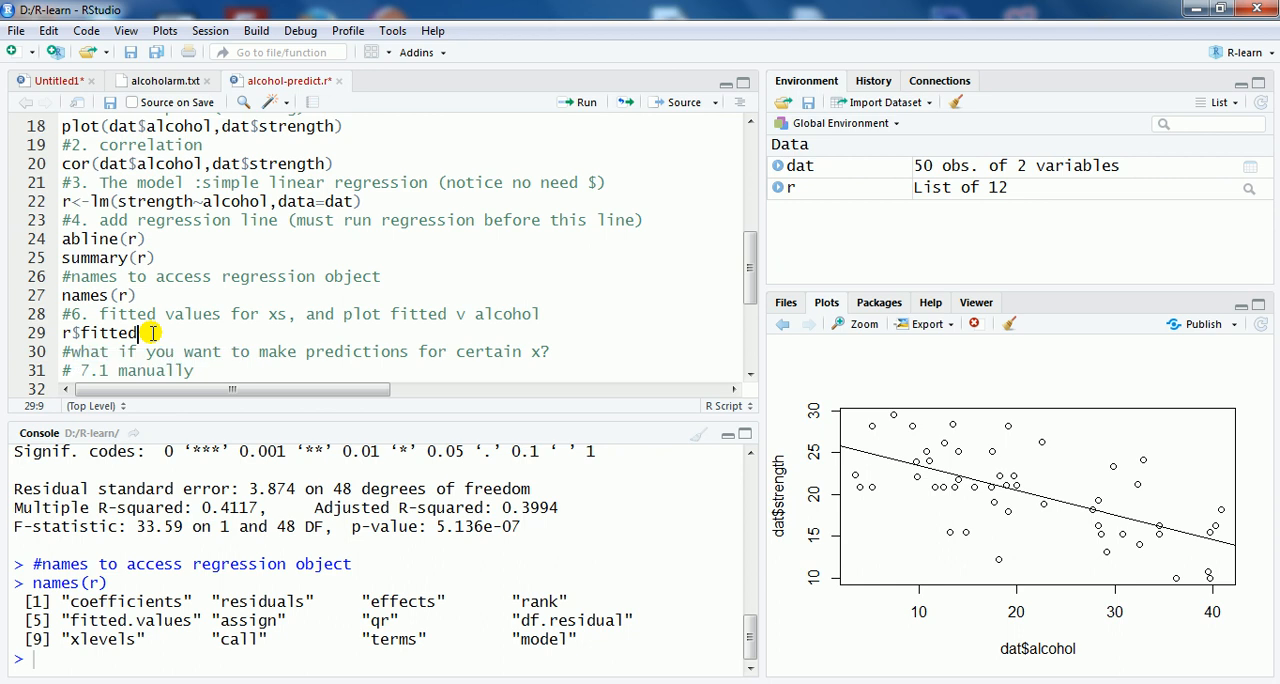
pyautogui.click(580, 103)
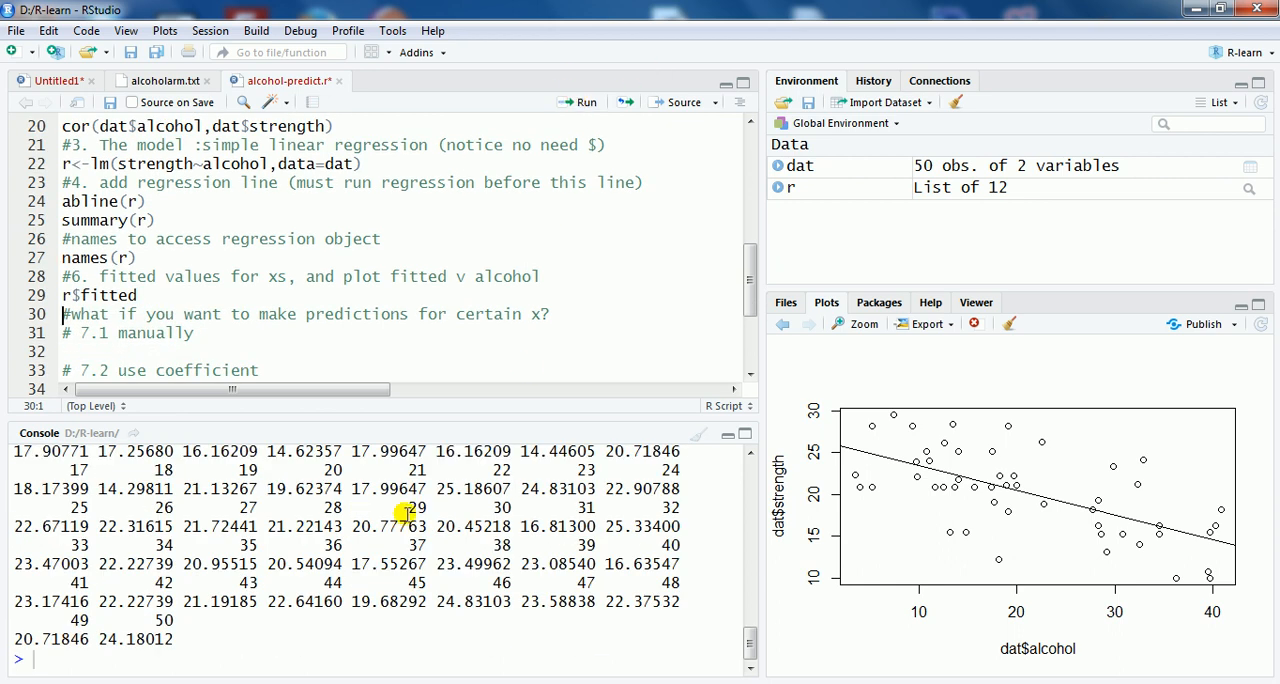
pyautogui.scroll(2, 145, 493)
pyautogui.scroll(-2, 140, 482)
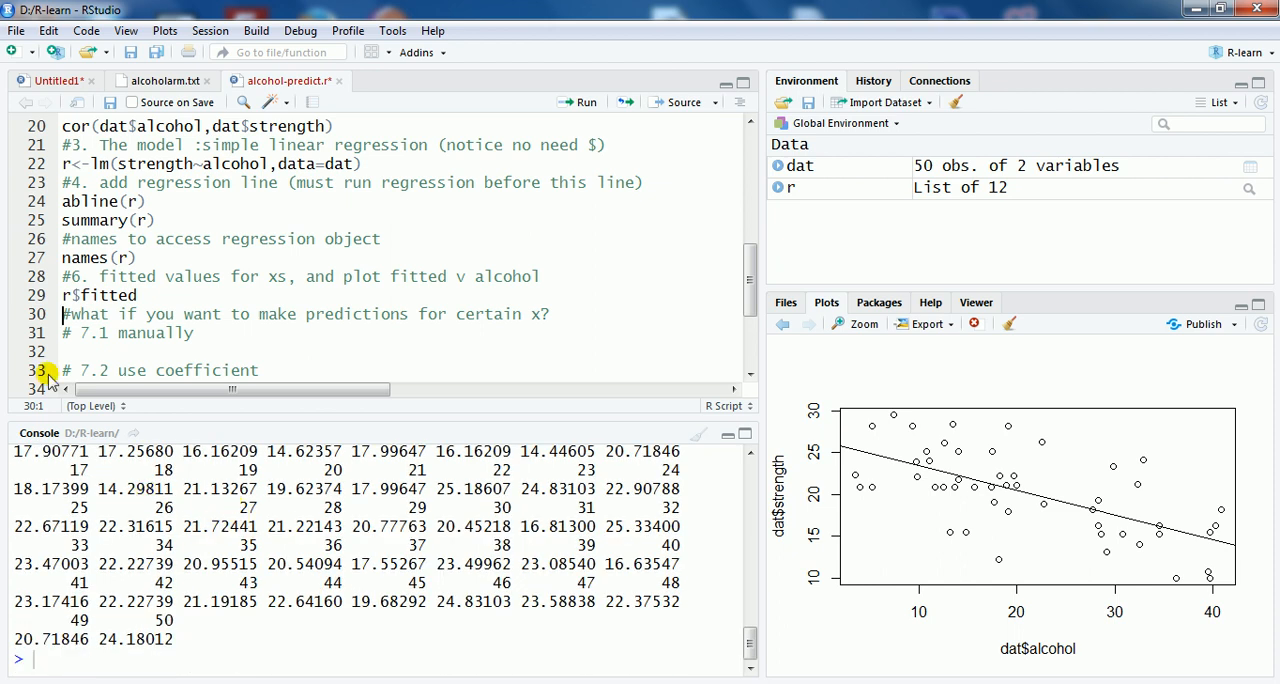
# Step: Add fitted(r) on a new line below r$fitted and run it
pyautogui.press('Return')
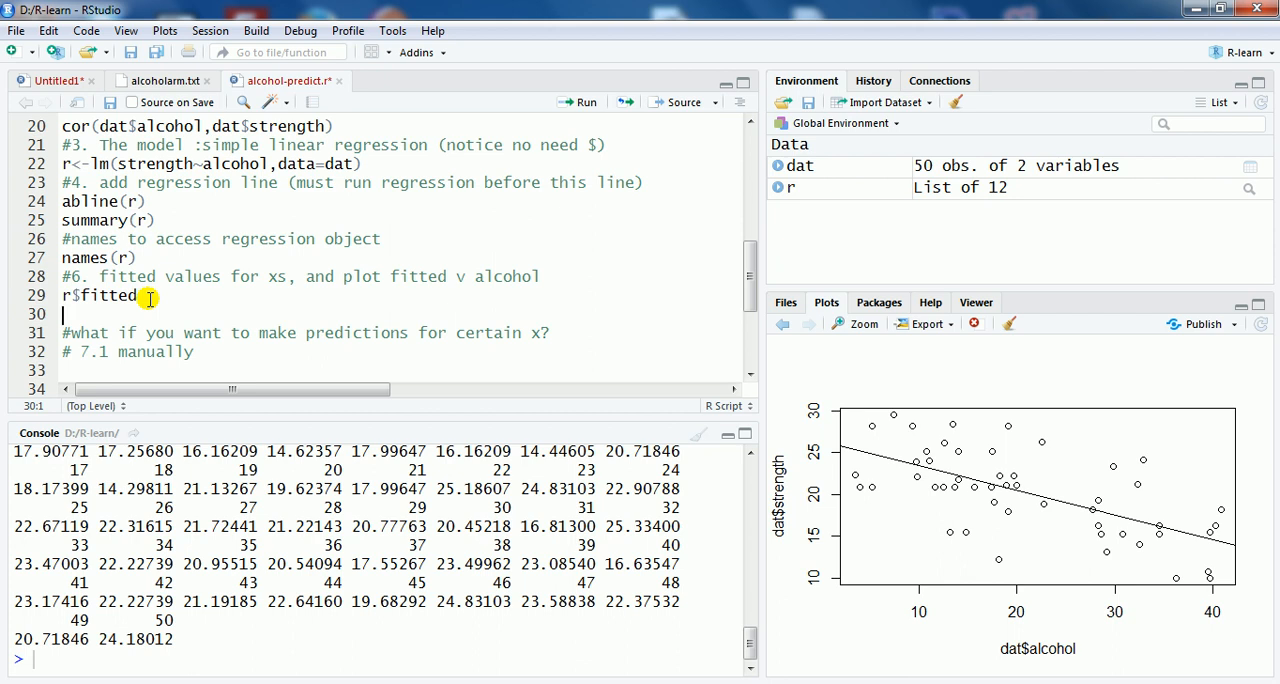
pyautogui.write('fitted(r)')
pyautogui.click(577, 104)
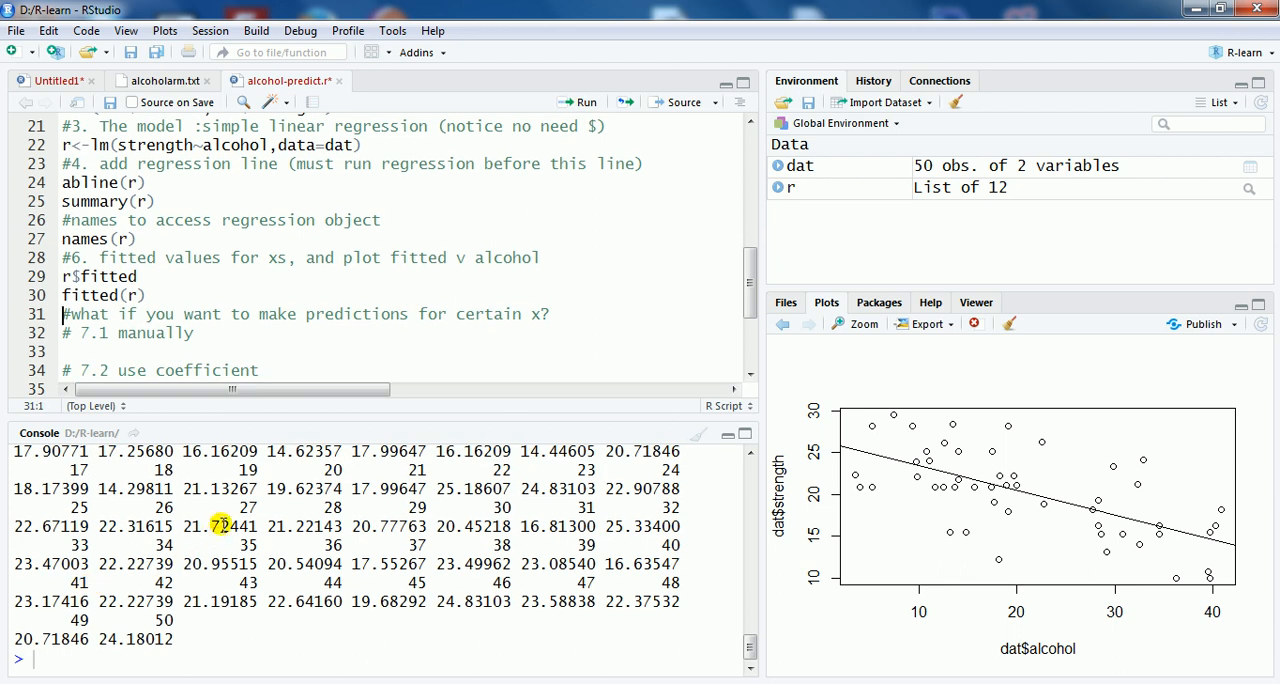
# Step: Add the line plot(dat$alchol,r$fitted) below fitted(r) and try to run it
pyautogui.click(157, 294)
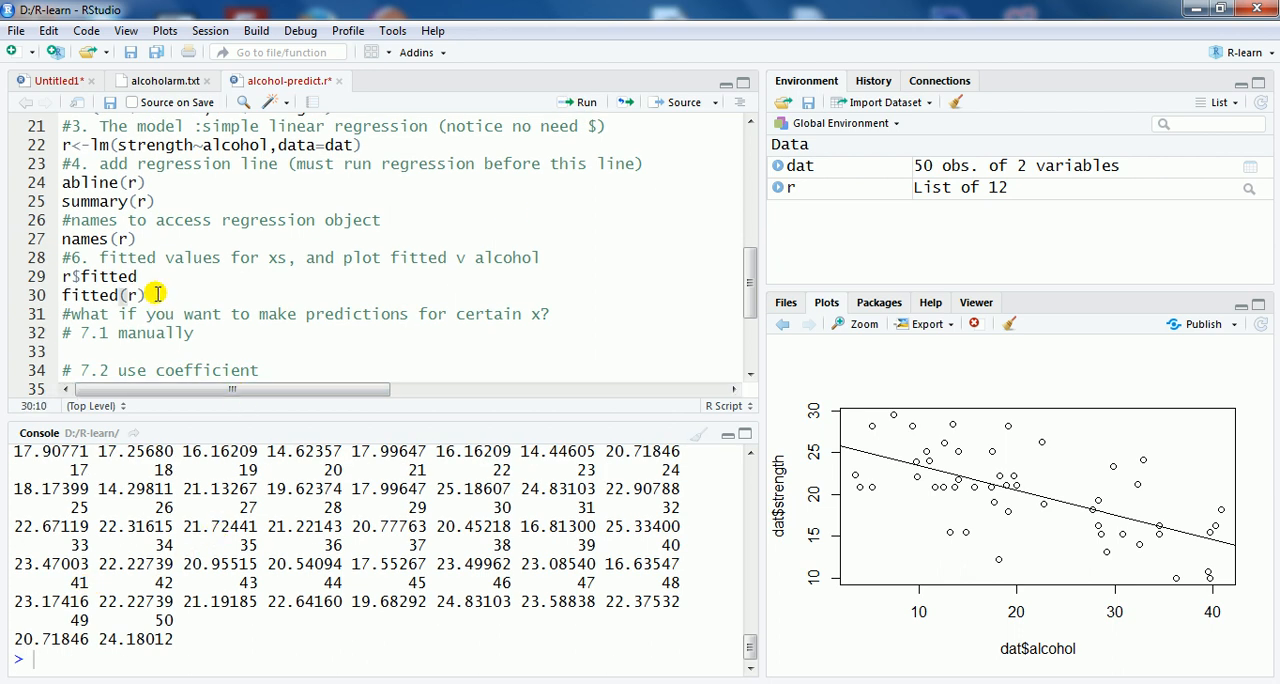
pyautogui.press('Return')
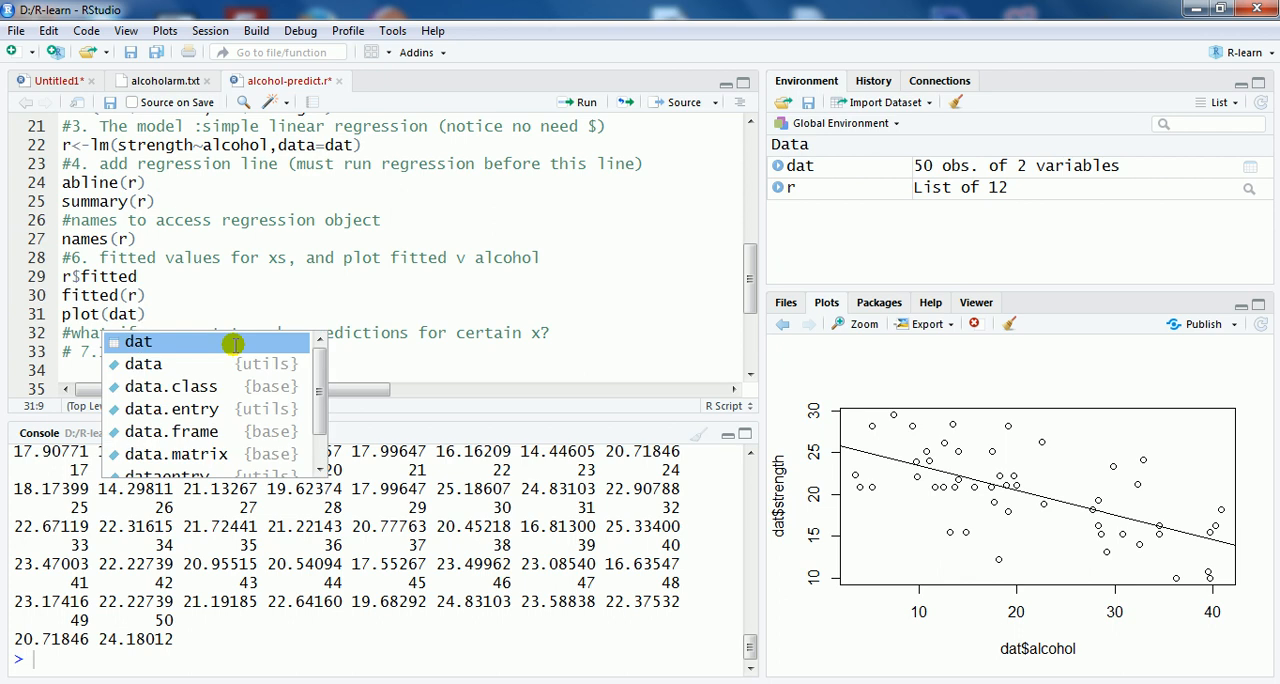
pyautogui.write('$alch')
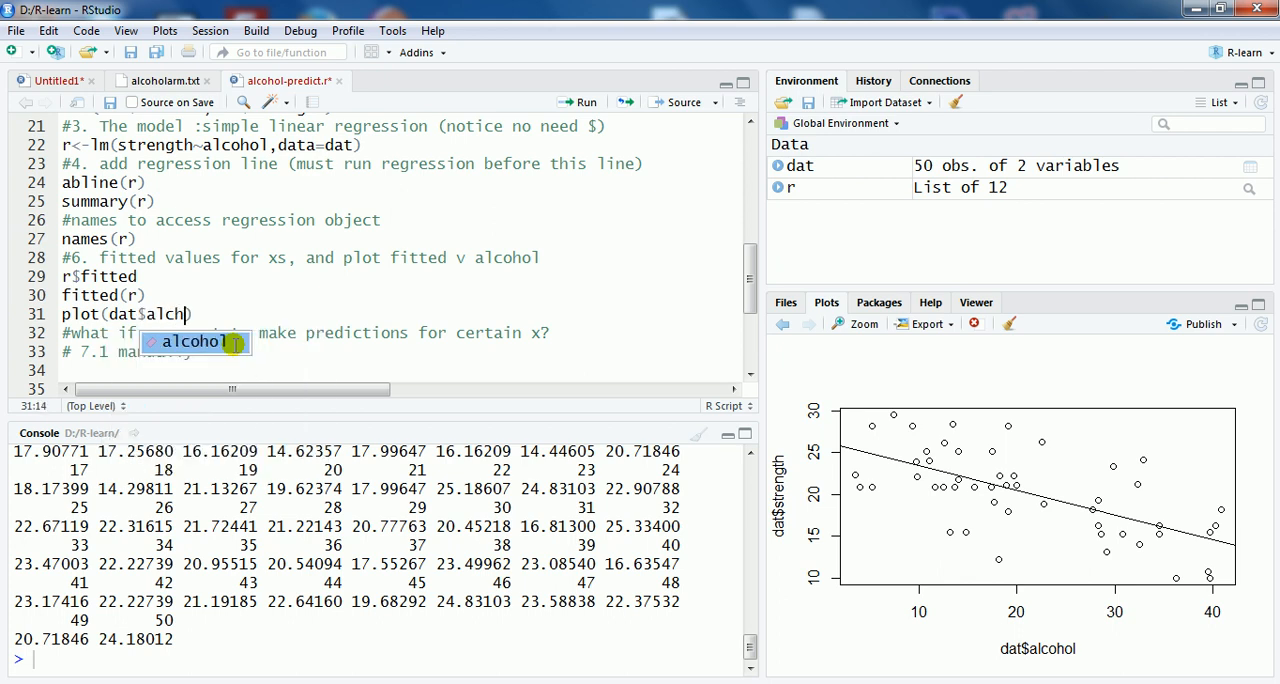
pyautogui.write('olo')
pyautogui.press('BackSpace')
pyautogui.write(',')
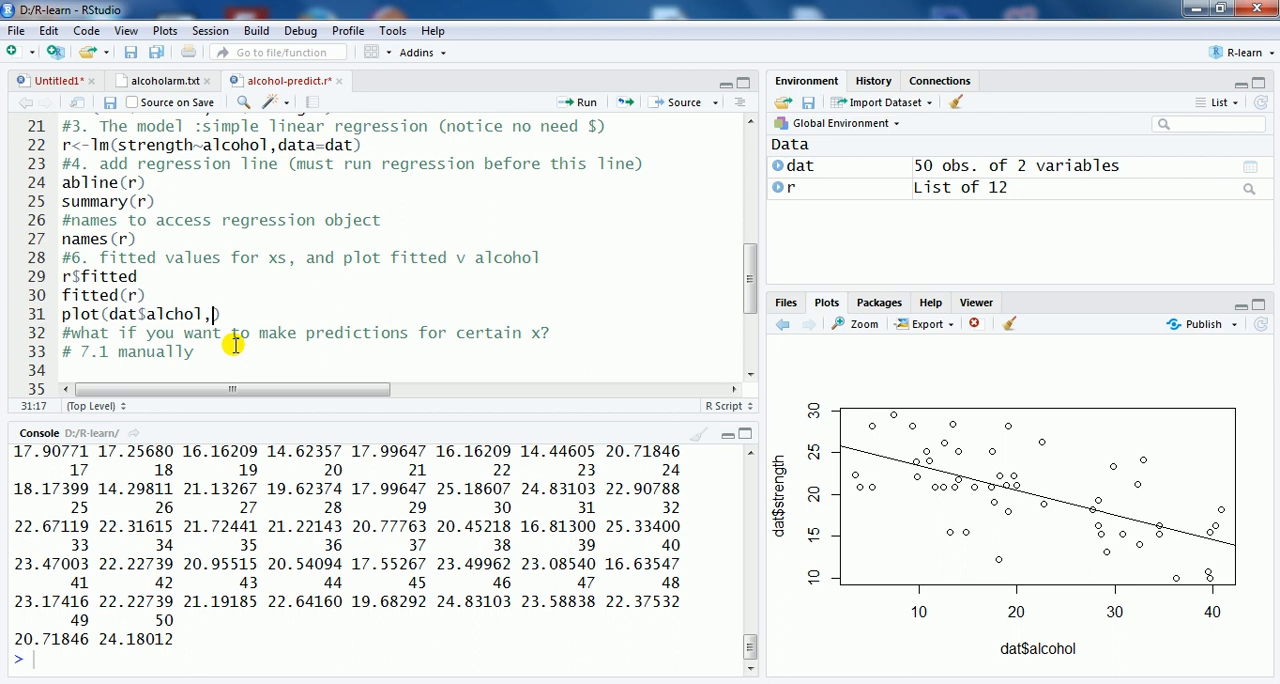
pyautogui.write('r$fitted')
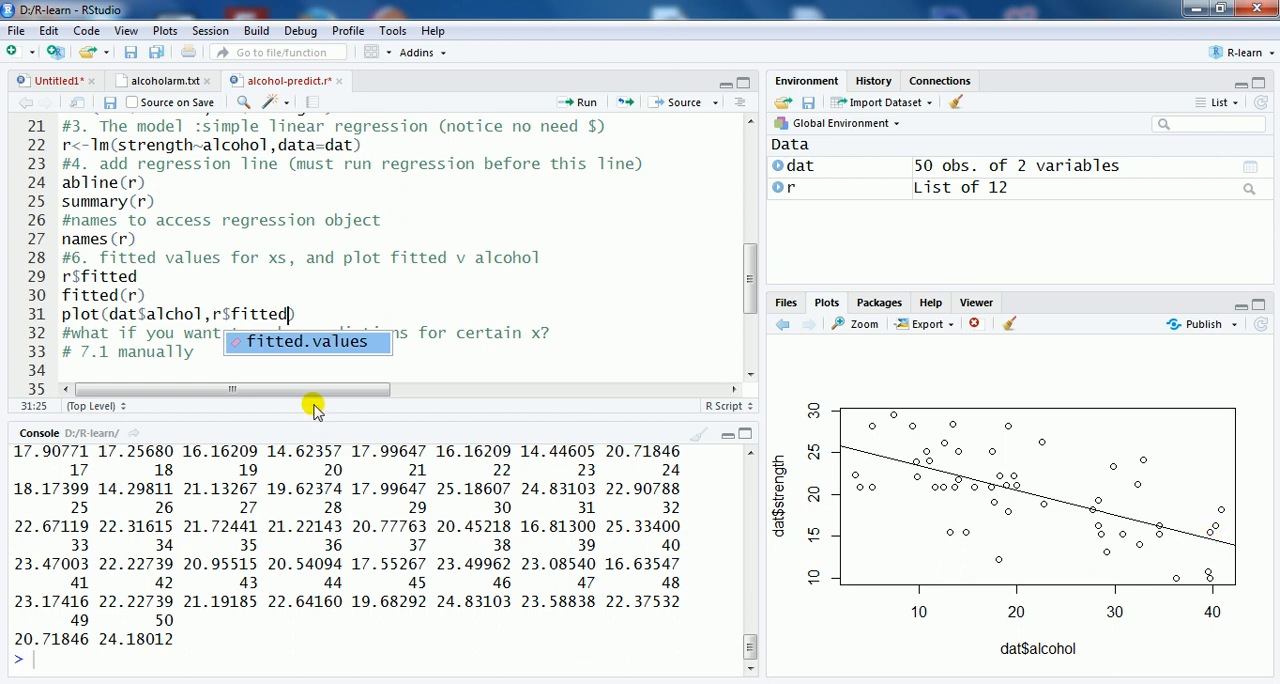
pyautogui.click(180, 314)
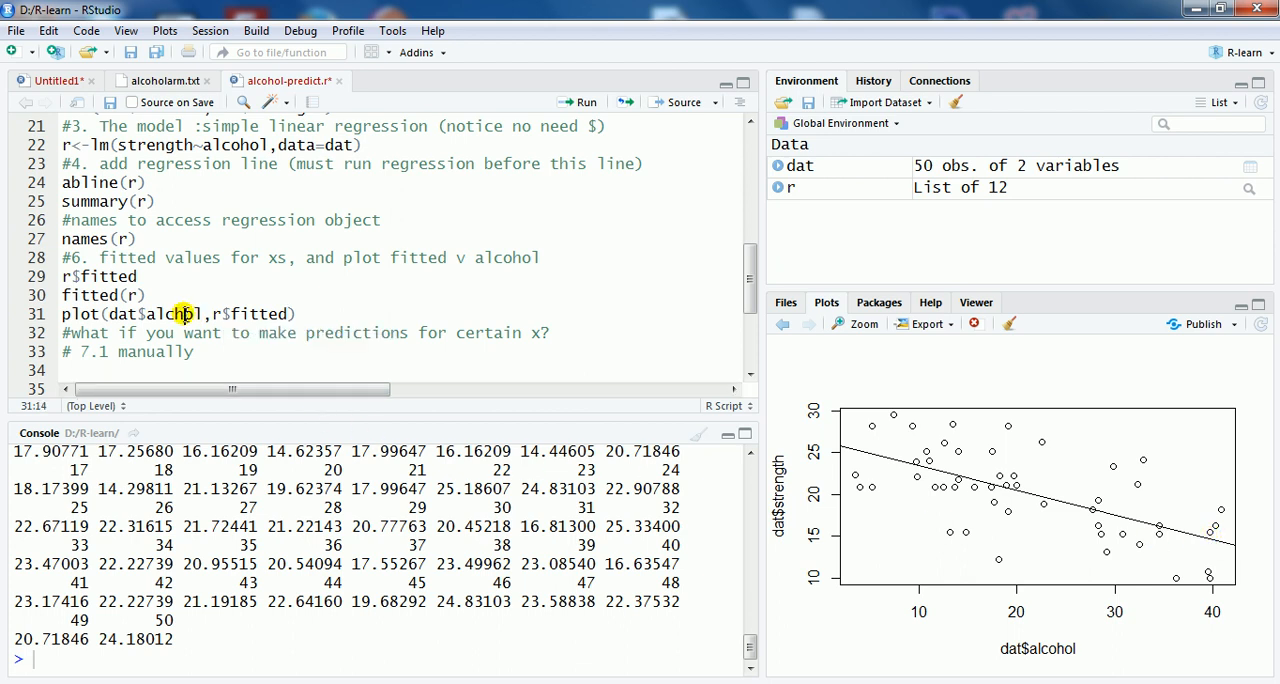
pyautogui.click(310, 313)
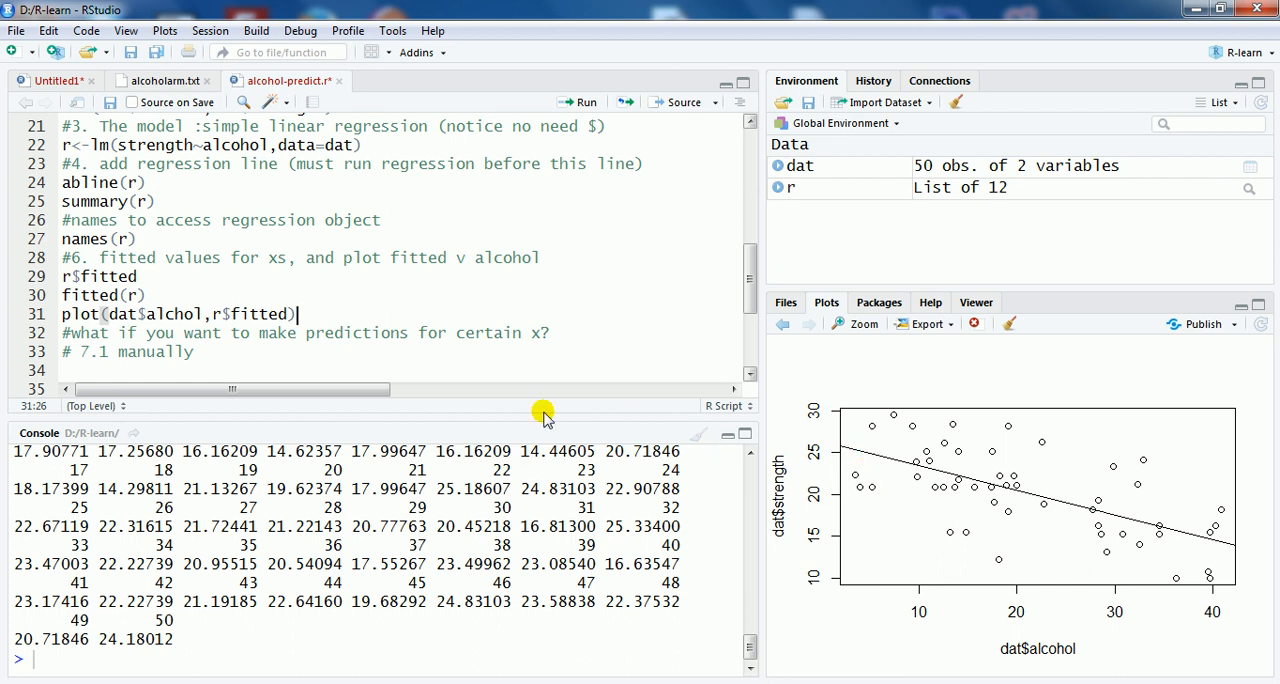
pyautogui.click(588, 103)
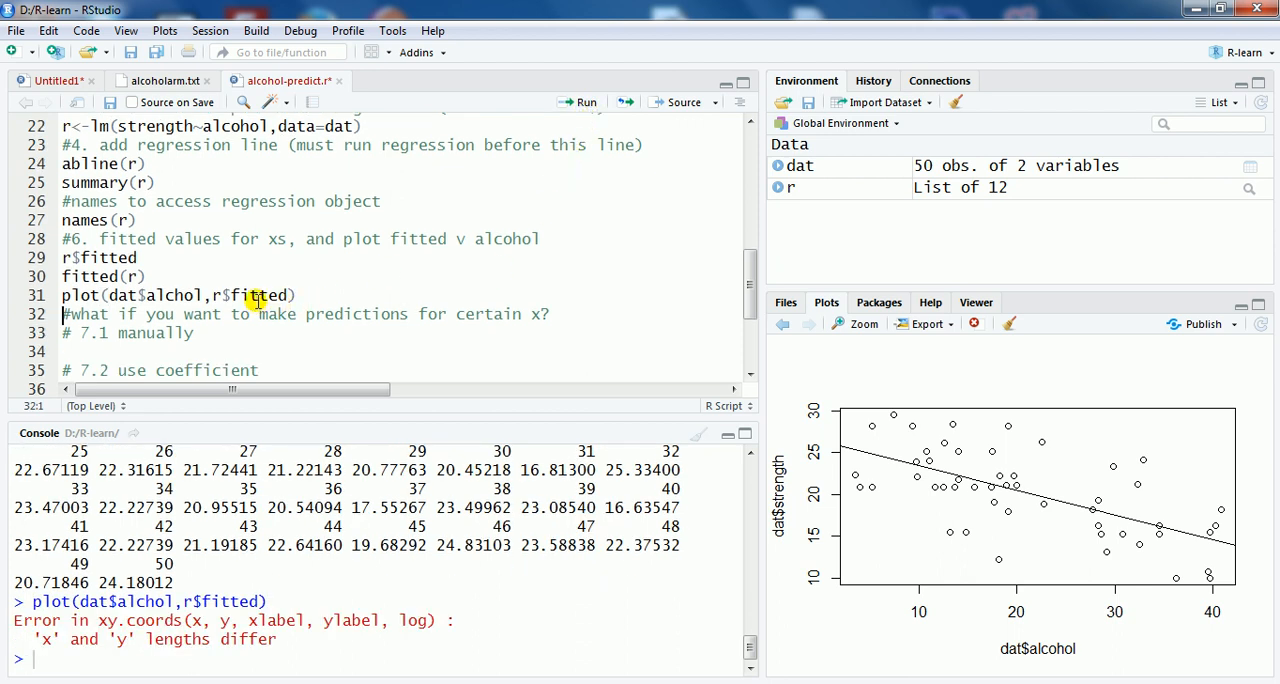
# Step: Correct the misspelled variable in the plot line to dat$alcohol and run the line again
pyautogui.click(175, 295)
pyautogui.write('o')
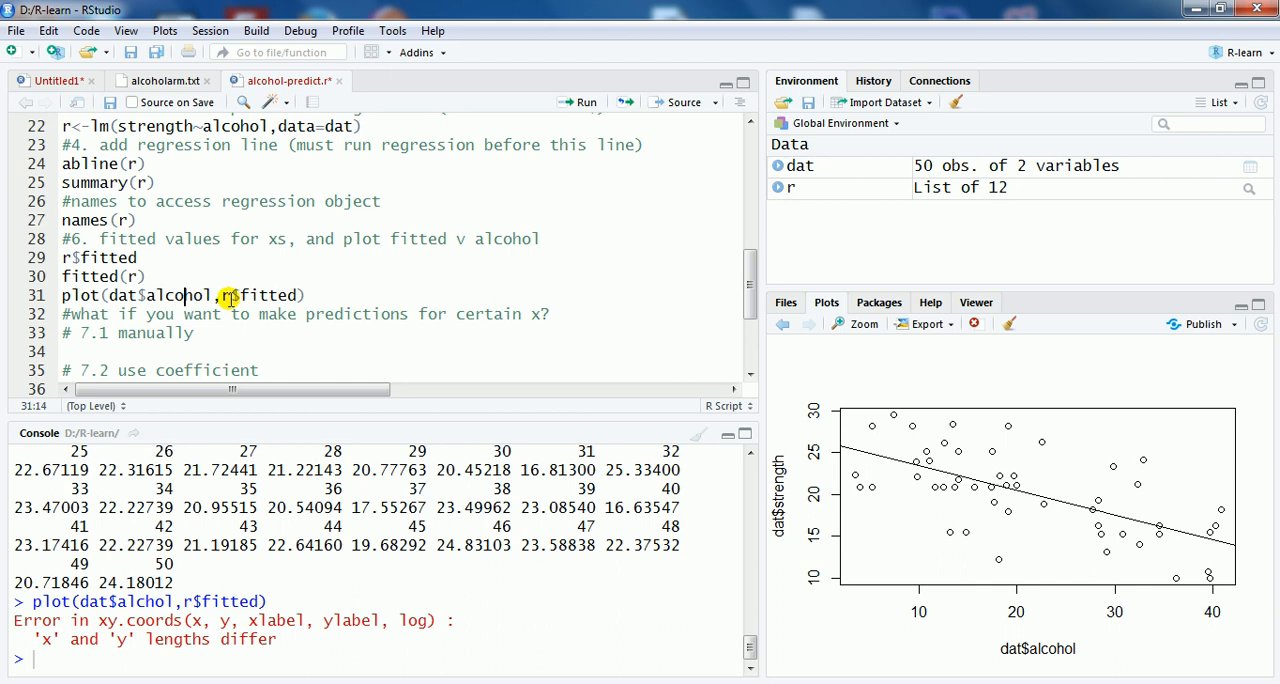
pyautogui.click(585, 104)
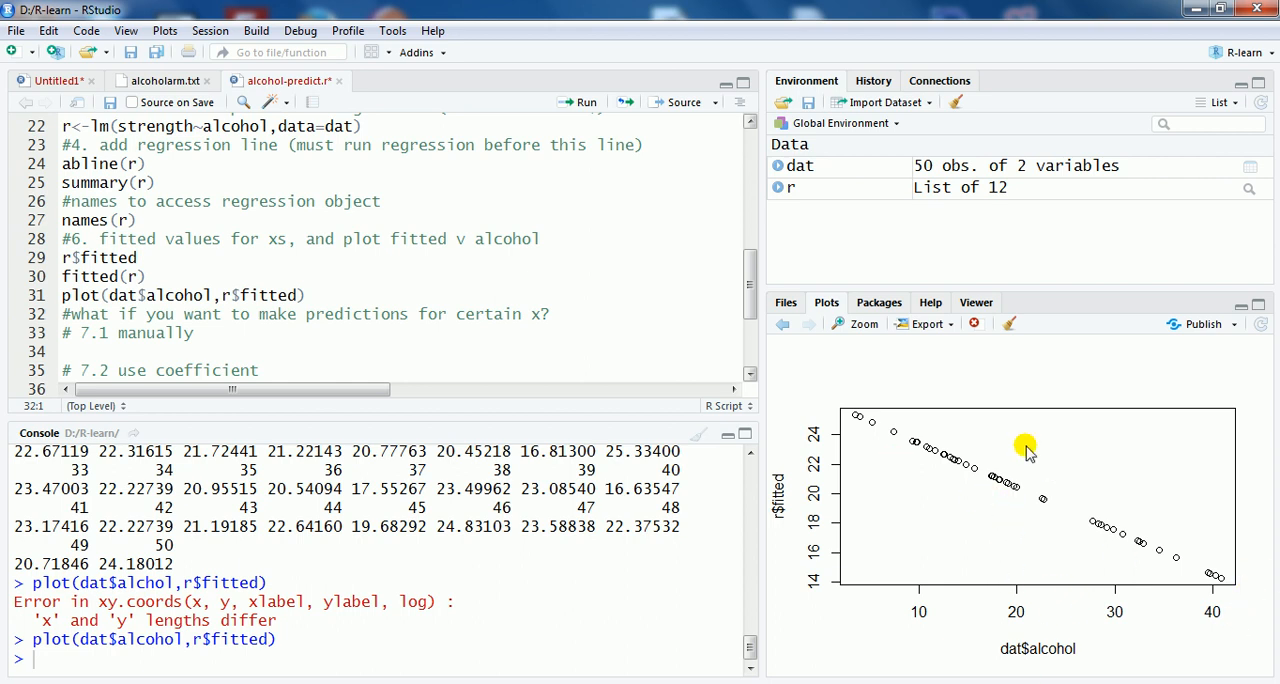
# Step: Copy the intercept estimate 26.36954 from the regression summary output into the empty line under the "# 7.1 manually" comment
pyautogui.moveTo(751, 290); pyautogui.dragTo(752, 325)
pyautogui.click(162, 285)
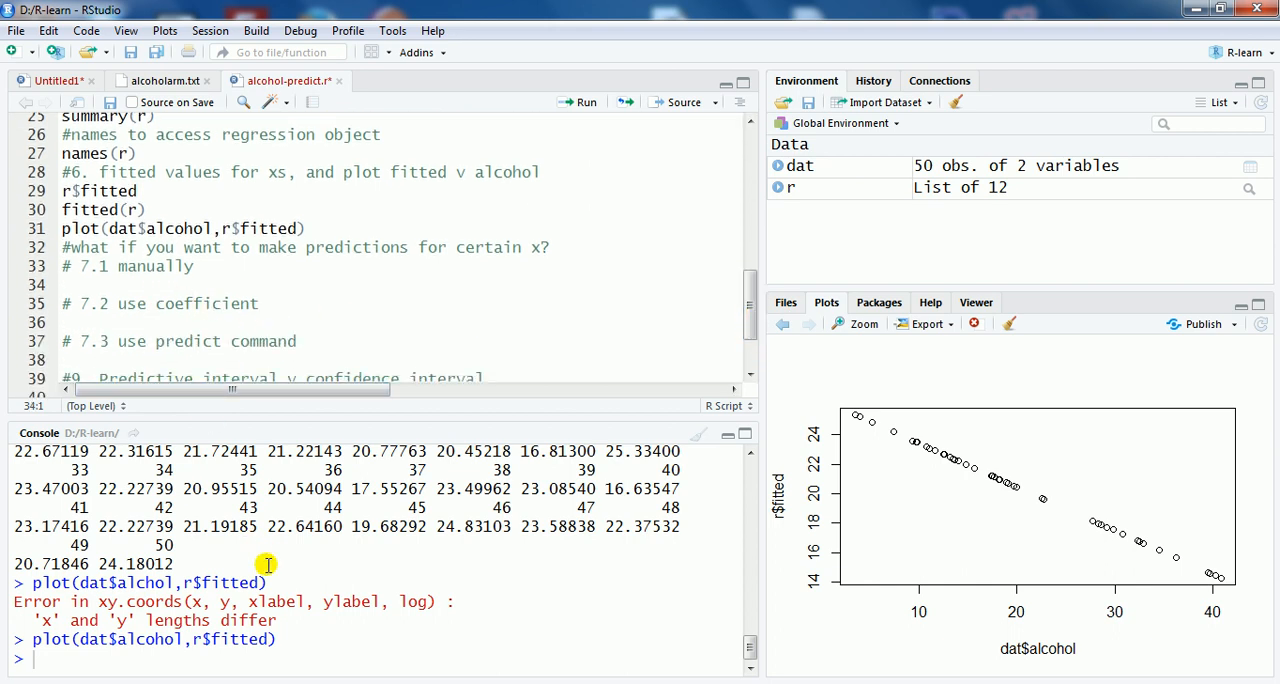
pyautogui.write('fitted(r)')
pyautogui.press('Return')
pyautogui.scroll(4, 288, 572)
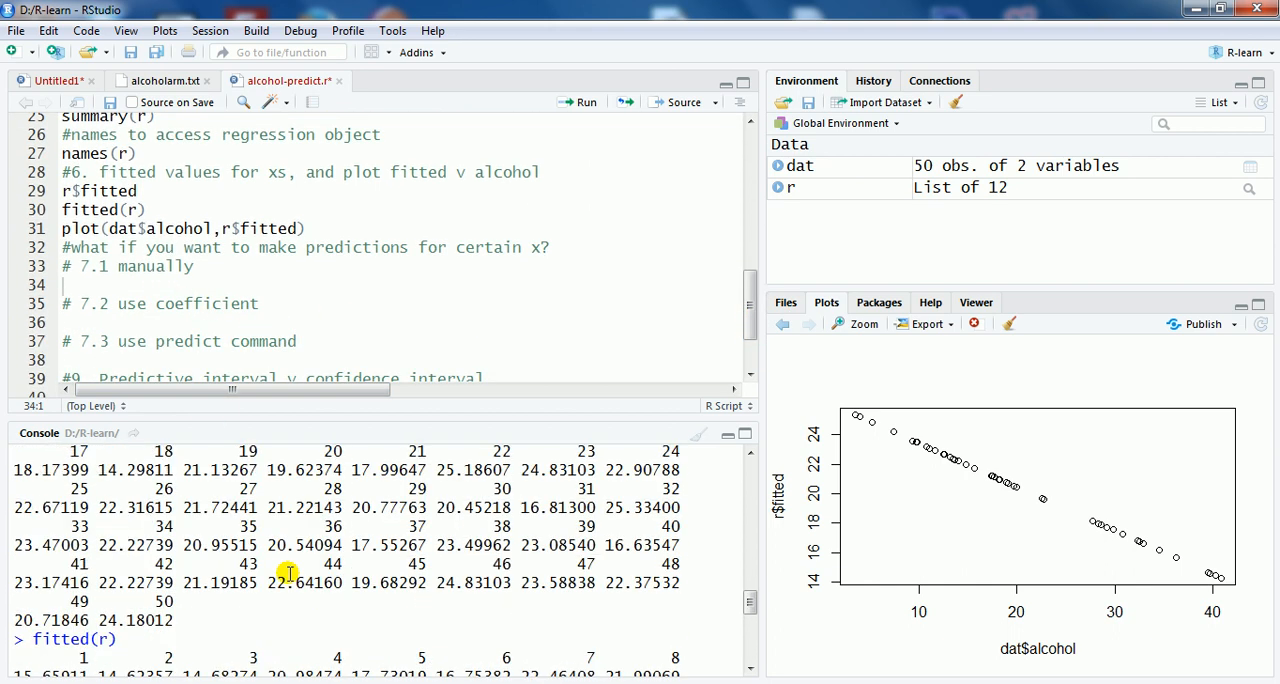
pyautogui.scroll(8, 290, 574)
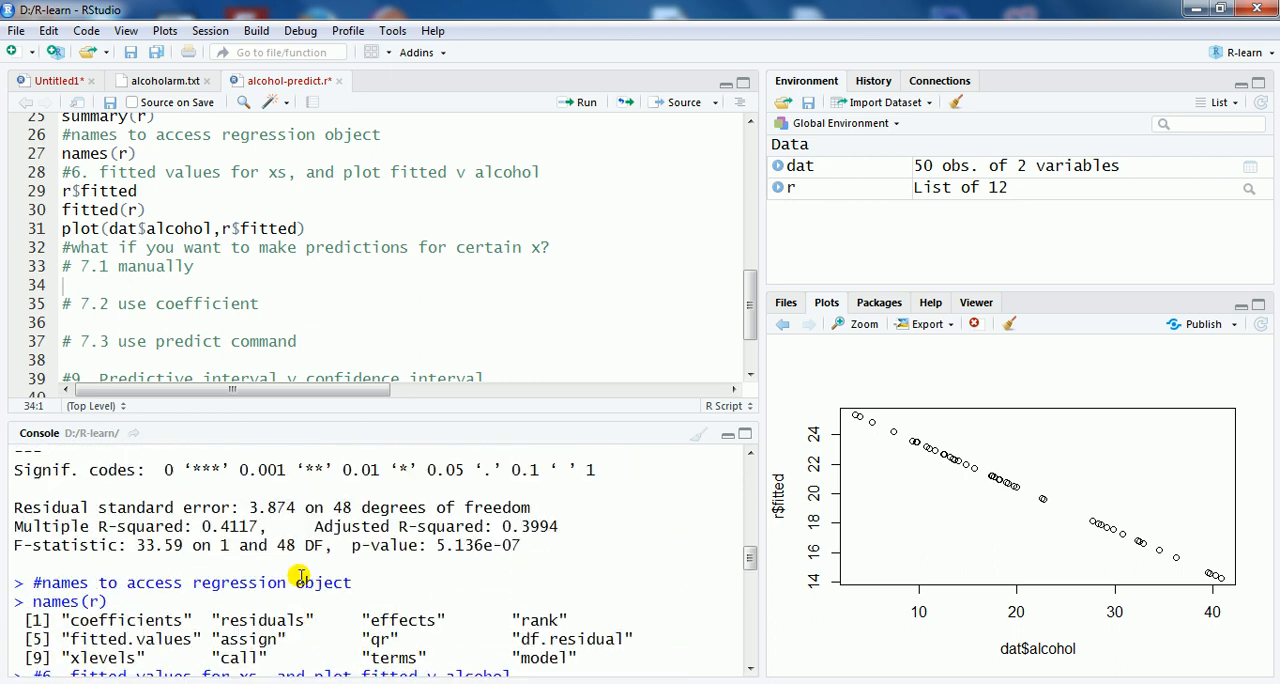
pyautogui.scroll(3, 300, 577)
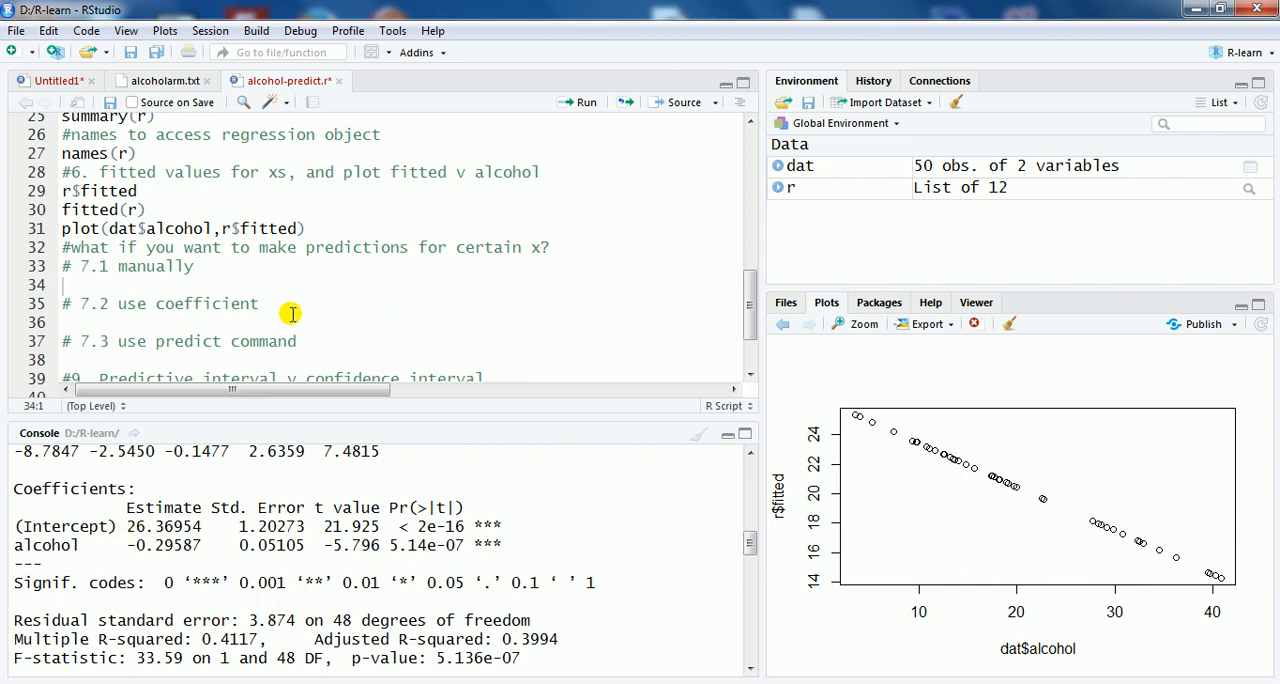
pyautogui.moveTo(127, 526); pyautogui.dragTo(206, 527)
pyautogui.rightClick(210, 530)
pyautogui.click(230, 539)
pyautogui.click(122, 285)
pyautogui.rightClick(122, 285)
pyautogui.click(166, 338)
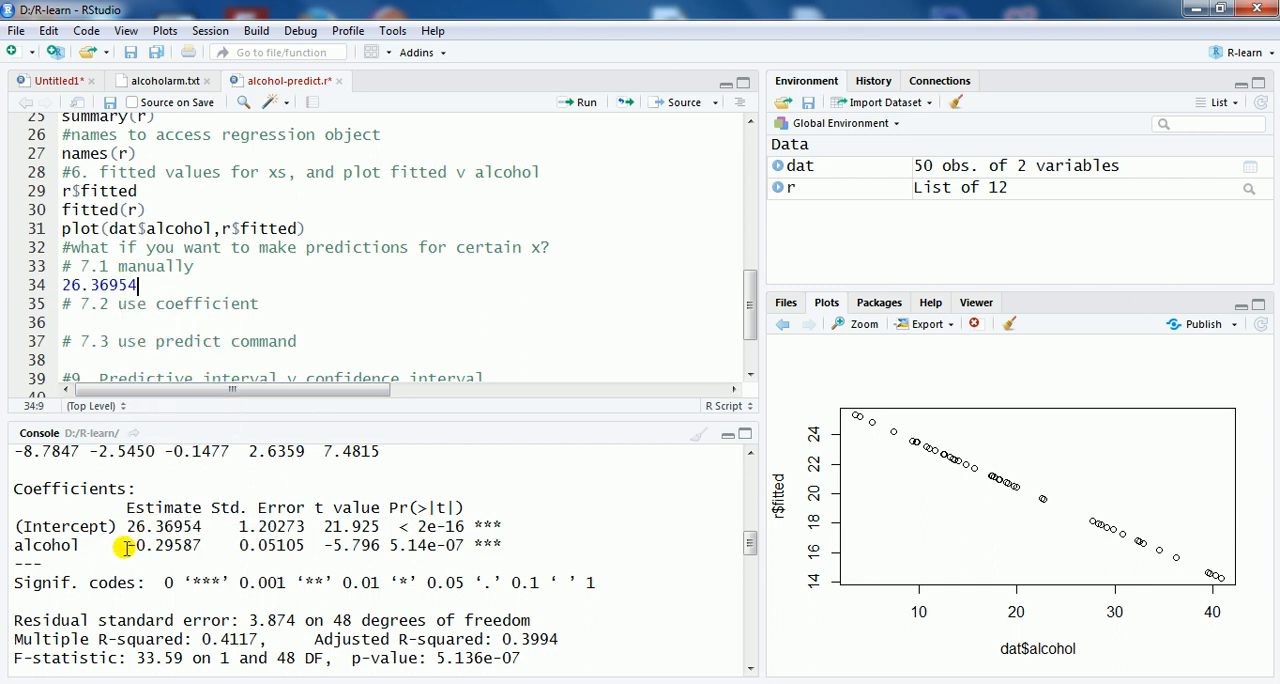
# Step: Append the alcohol coefficient -0.29587 copied from the summary output, multiplied by 15, to the intercept in the manual prediction
pyautogui.moveTo(128, 546); pyautogui.dragTo(200, 546)
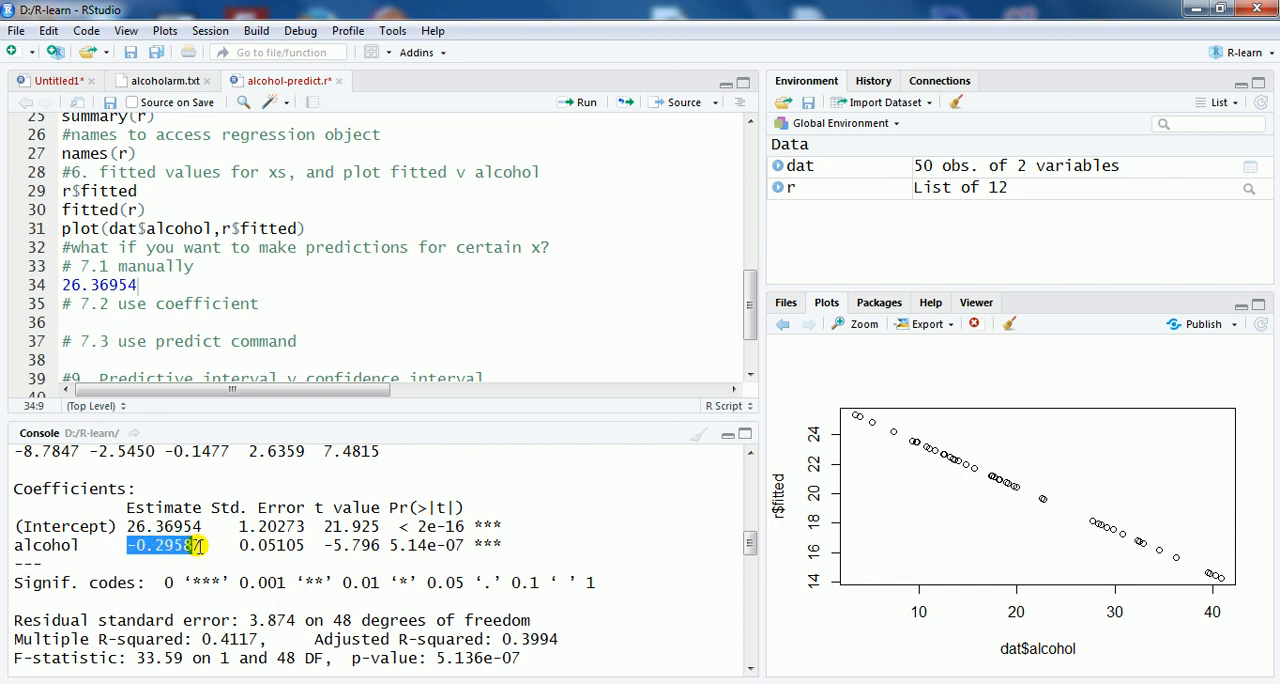
pyautogui.rightClick(190, 552)
pyautogui.click(225, 561)
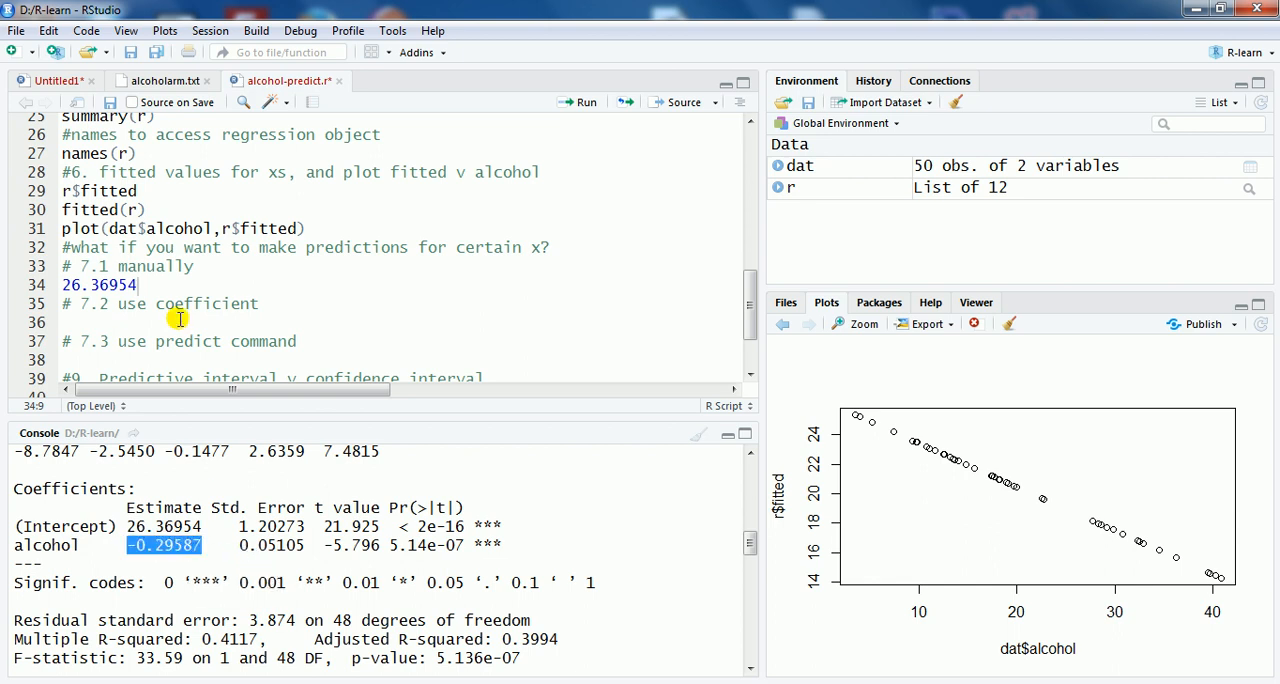
pyautogui.click(170, 285)
pyautogui.rightClick(170, 285)
pyautogui.click(206, 332)
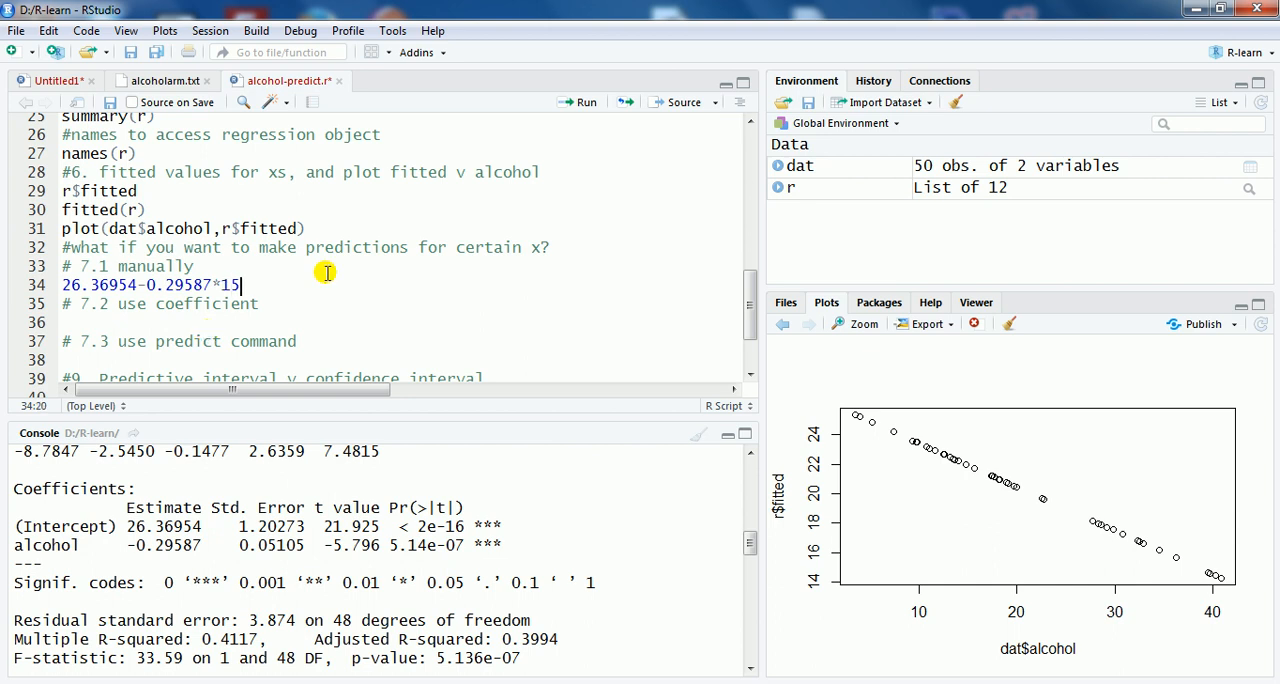
# Step: Run the manual prediction 26.36954-0.29587*15 and look back through the console at the names(r) and fitted values output
pyautogui.click(586, 102)
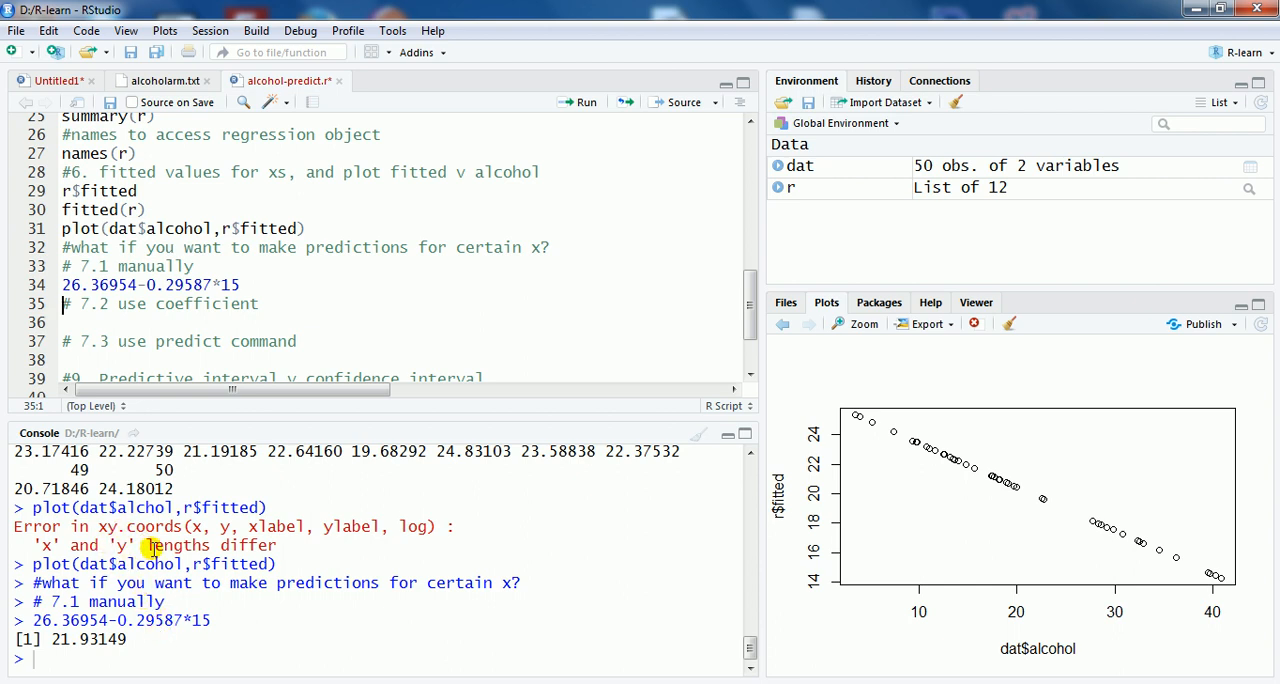
pyautogui.scroll(1, 254, 509)
pyautogui.scroll(6, 320, 560)
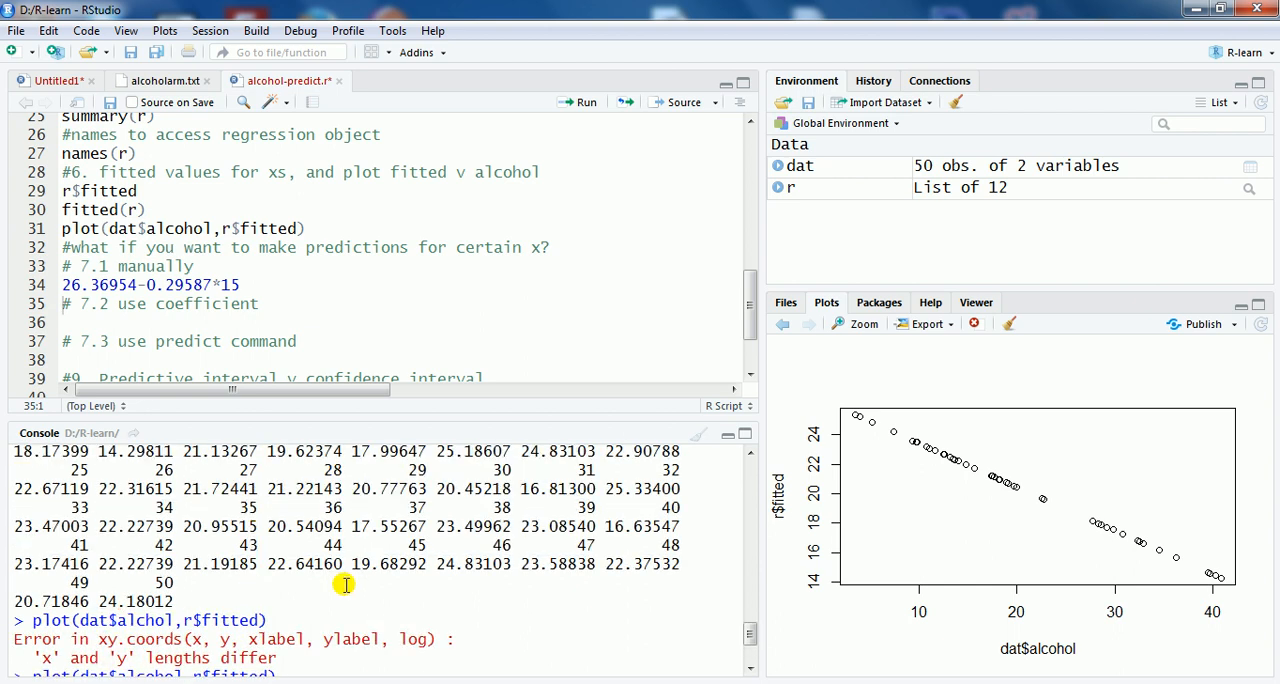
pyautogui.scroll(5, 339, 611)
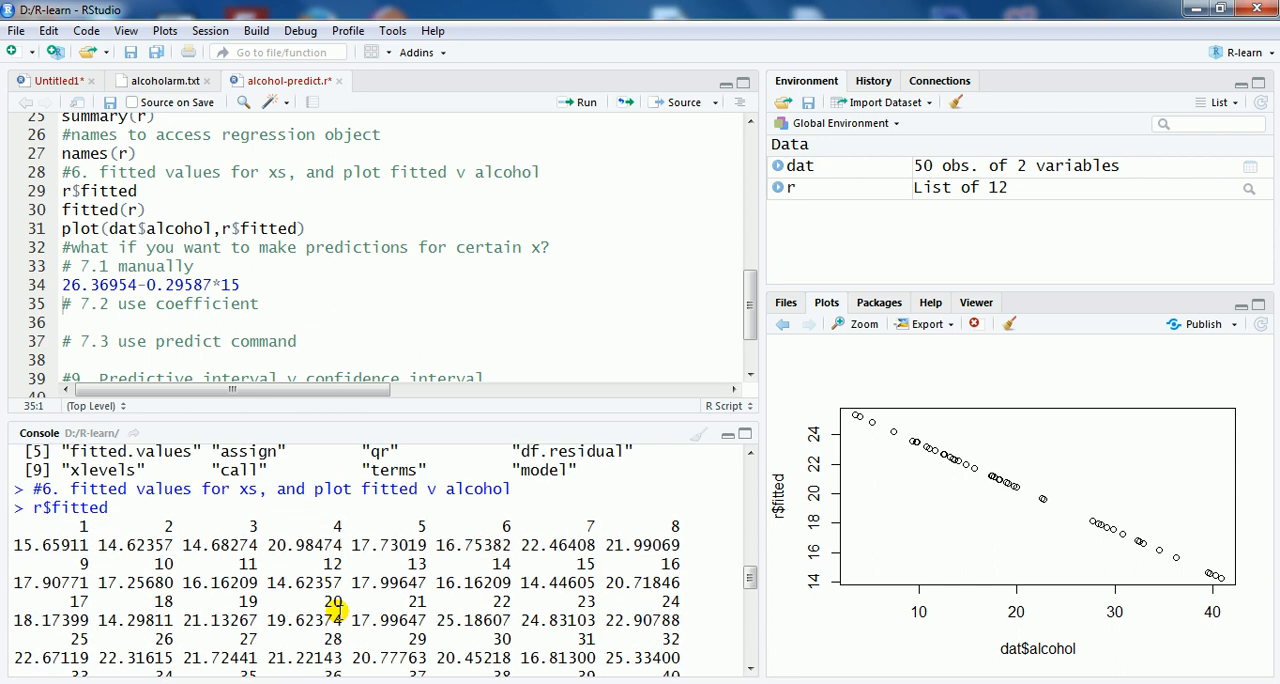
pyautogui.moveTo(80, 547); pyautogui.dragTo(134, 547)
pyautogui.click(134, 547)
# Step: Add coef(r) on the empty line under the "# 7.2 use coefficient" comment and run it
pyautogui.click(92, 320)
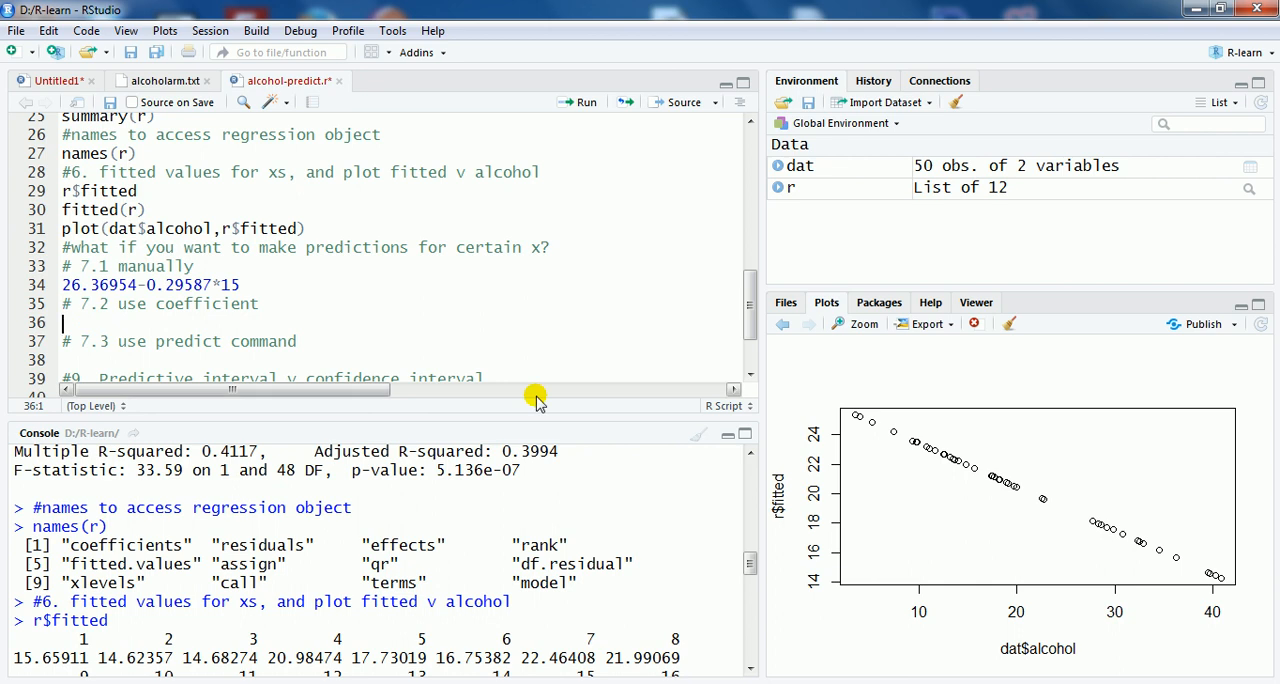
pyautogui.write('coeff')
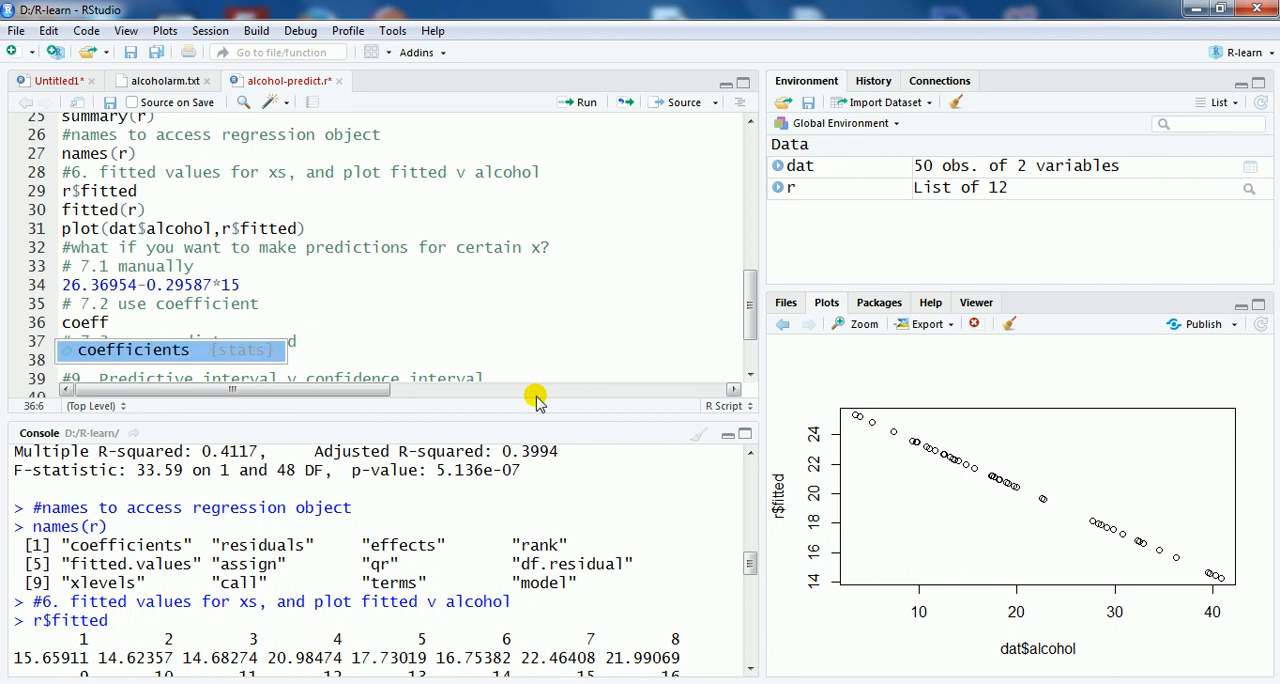
pyautogui.press('BackSpace')
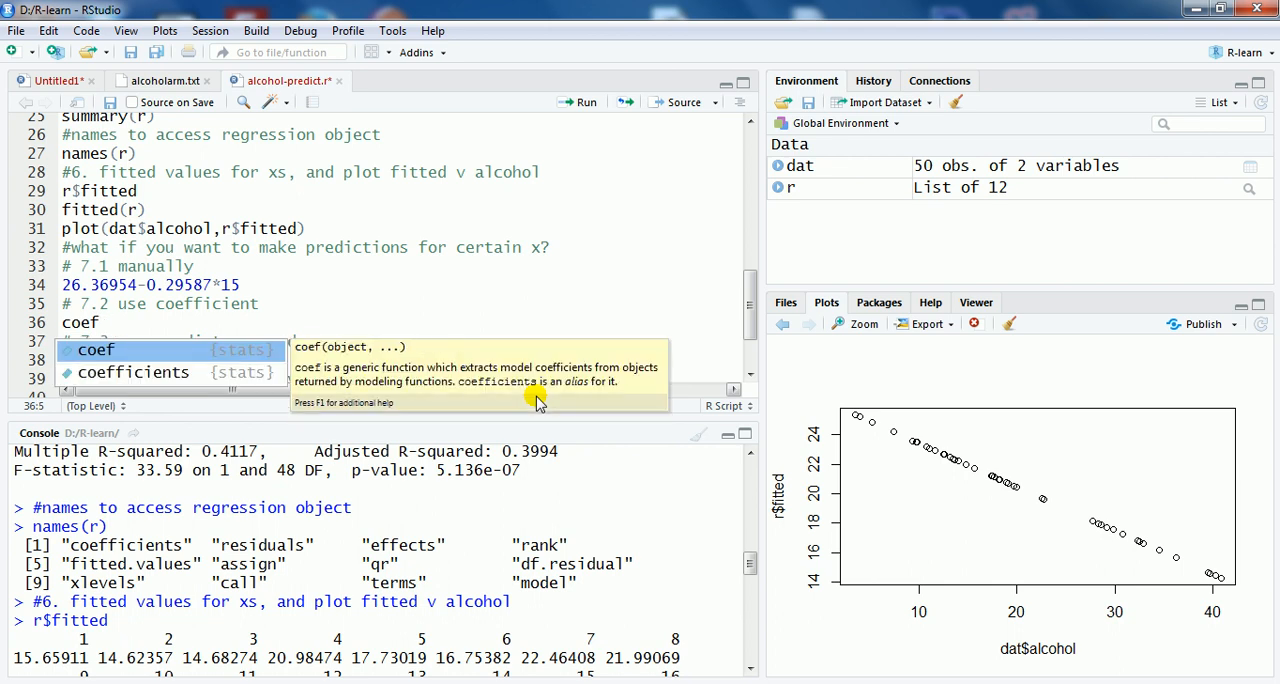
pyautogui.write('(r')
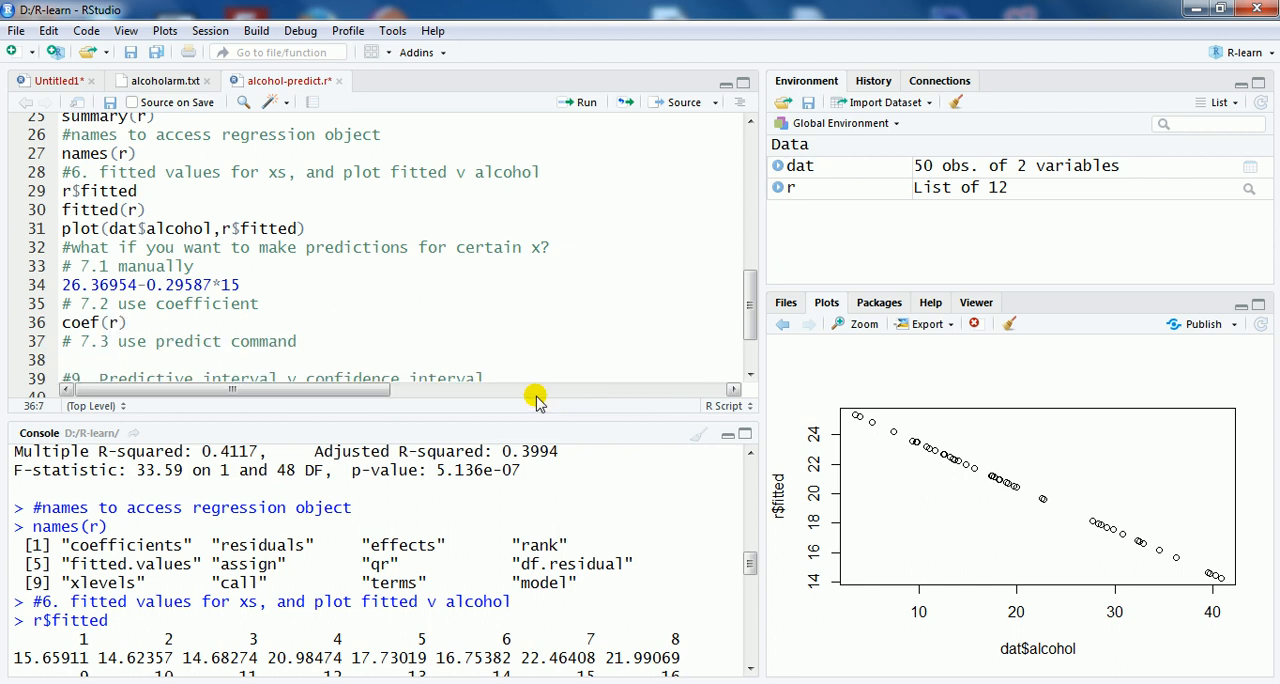
pyautogui.write(')')
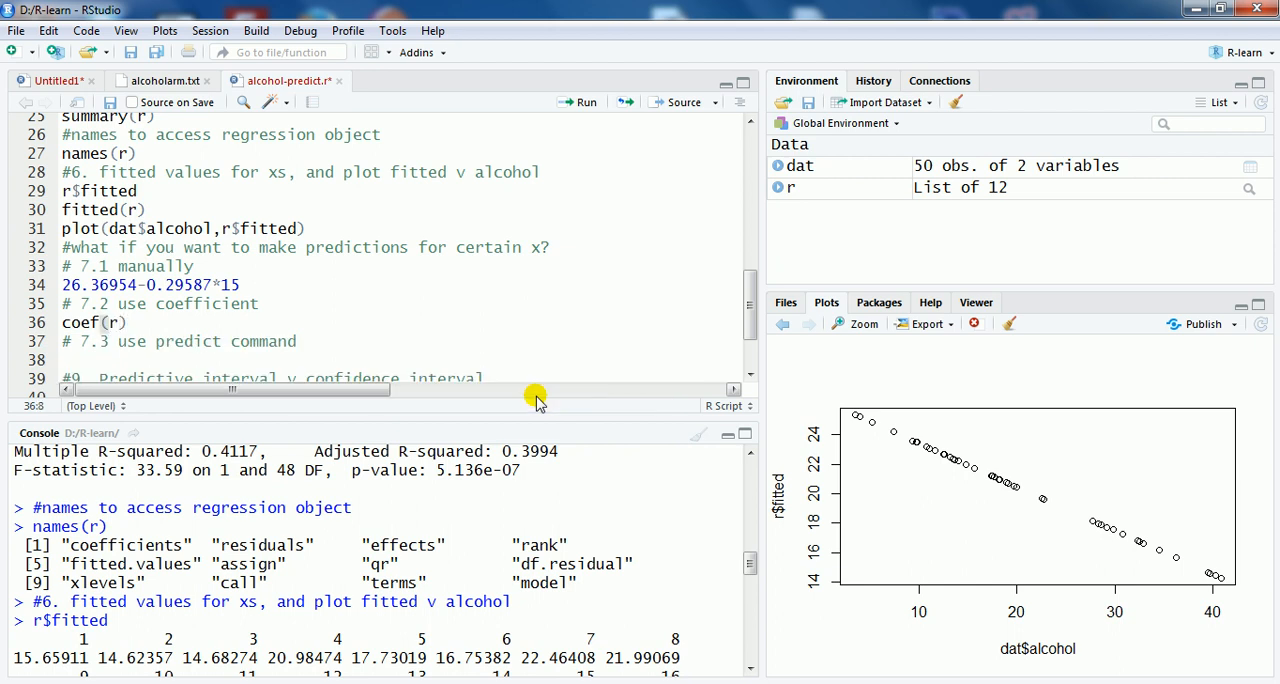
pyautogui.click(578, 102)
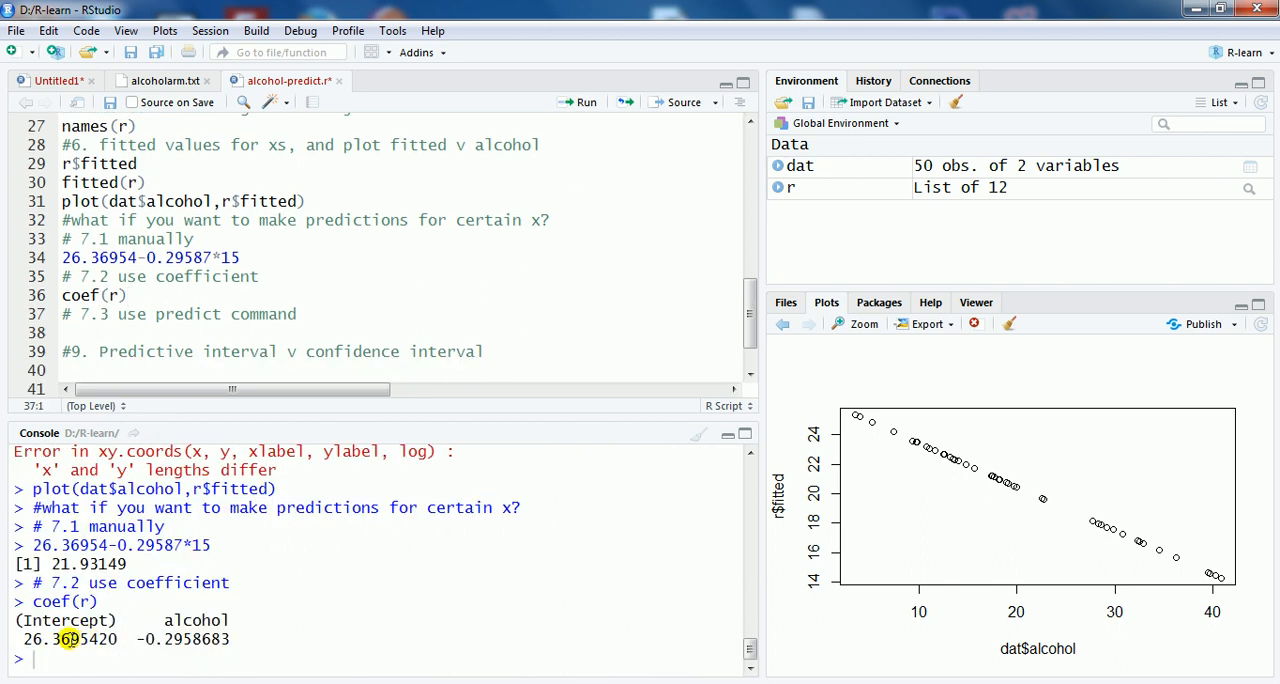
# Step: Add the line coef(r)[1] below coef(r) and run it to extract the intercept
pyautogui.click(161, 291)
pyautogui.press('Return')
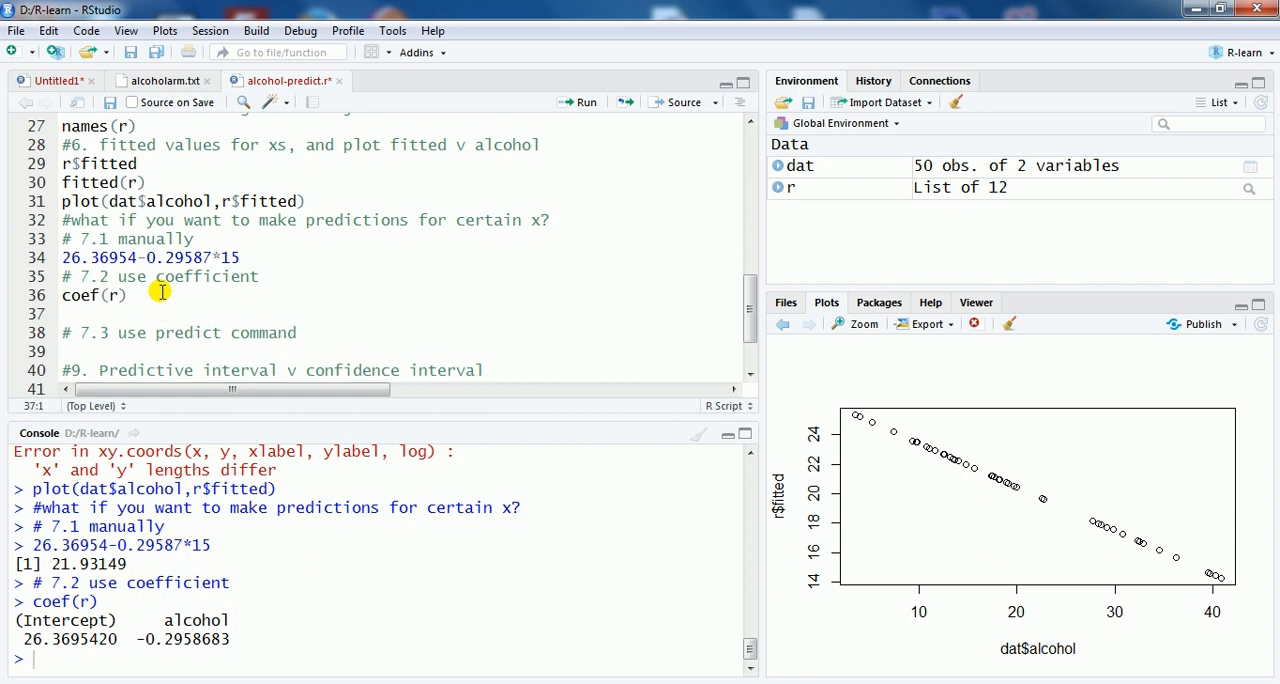
pyautogui.write('coe')
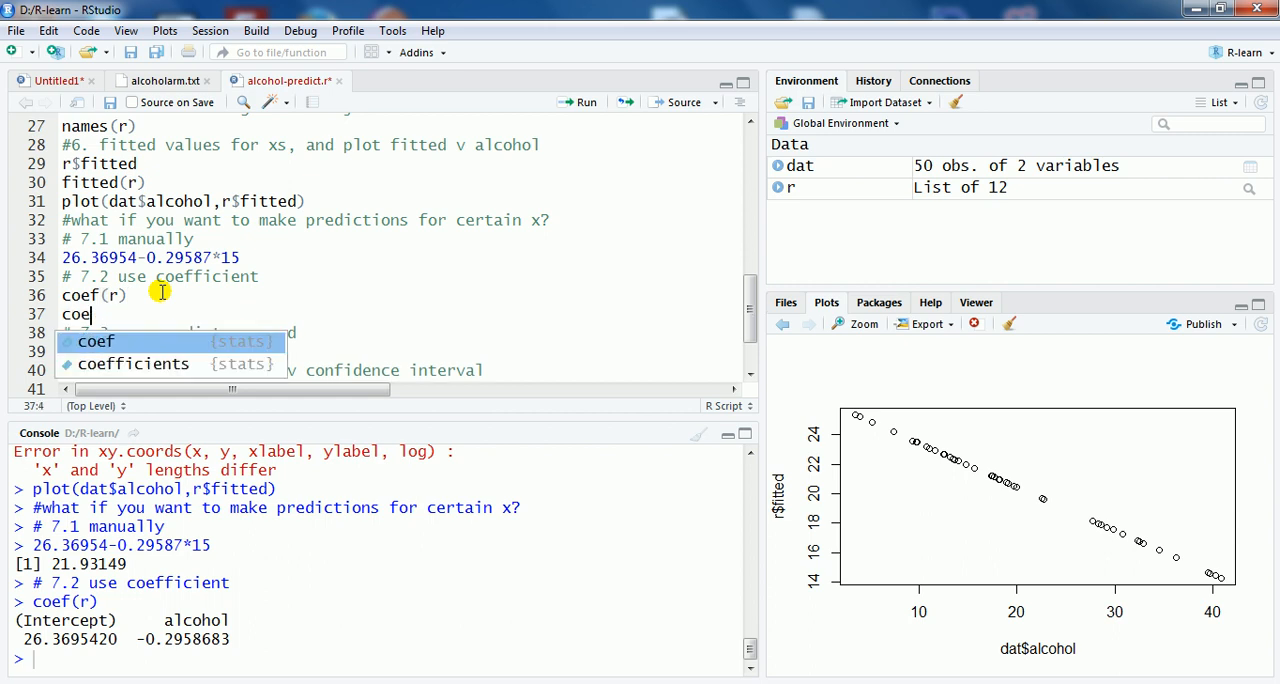
pyautogui.write('f(')
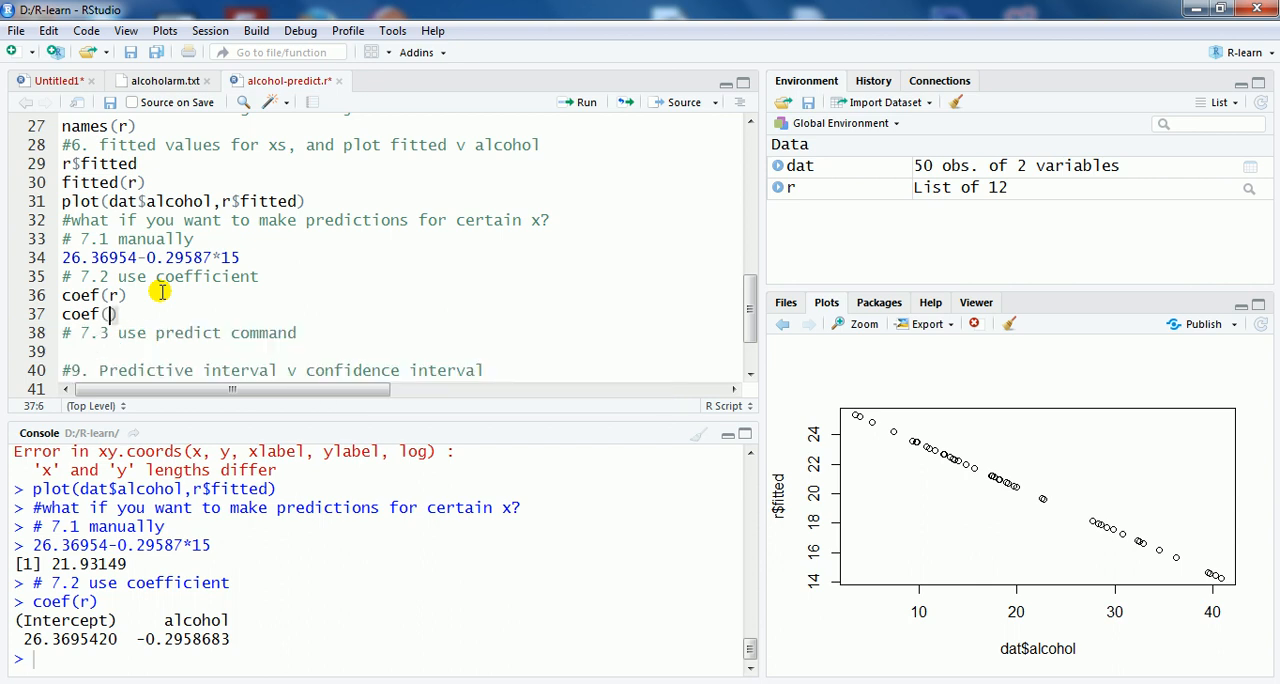
pyautogui.write('r)[1')
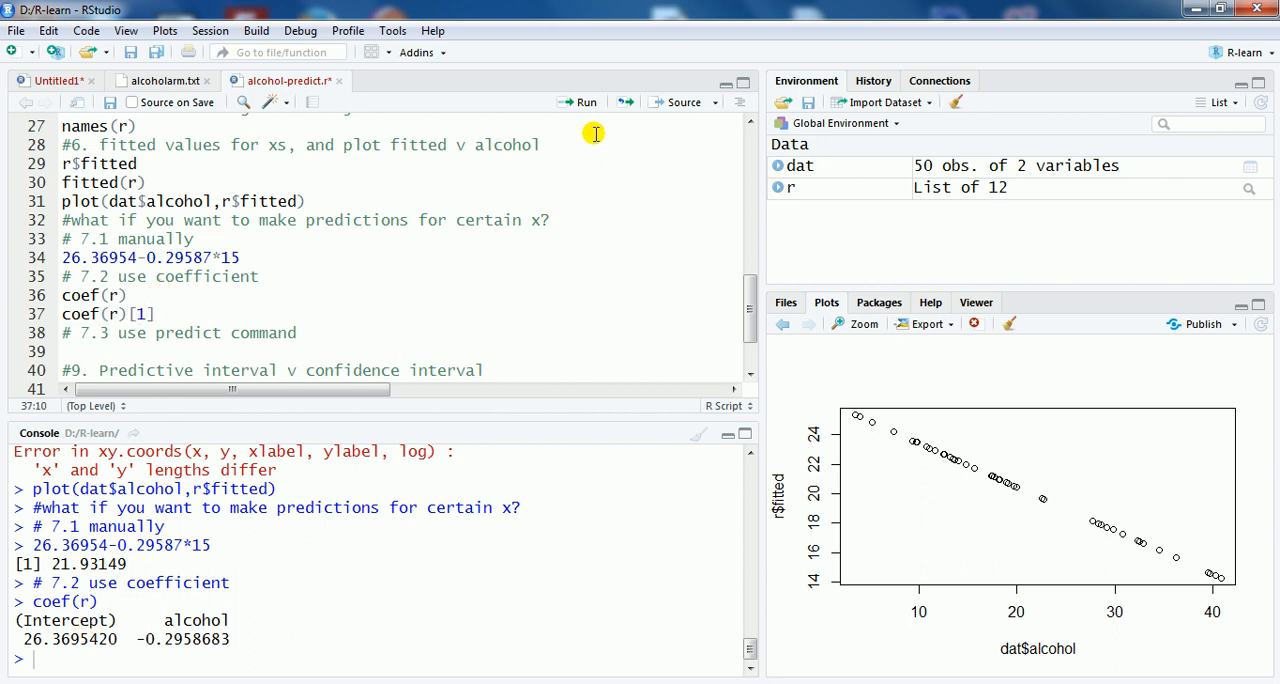
pyautogui.click(581, 102)
# Step: Change the index in the coef(r)[1] line to 2 and run it to extract the alcohol coefficient
pyautogui.click(145, 296)
pyautogui.press('BackSpace')
pyautogui.write('2')
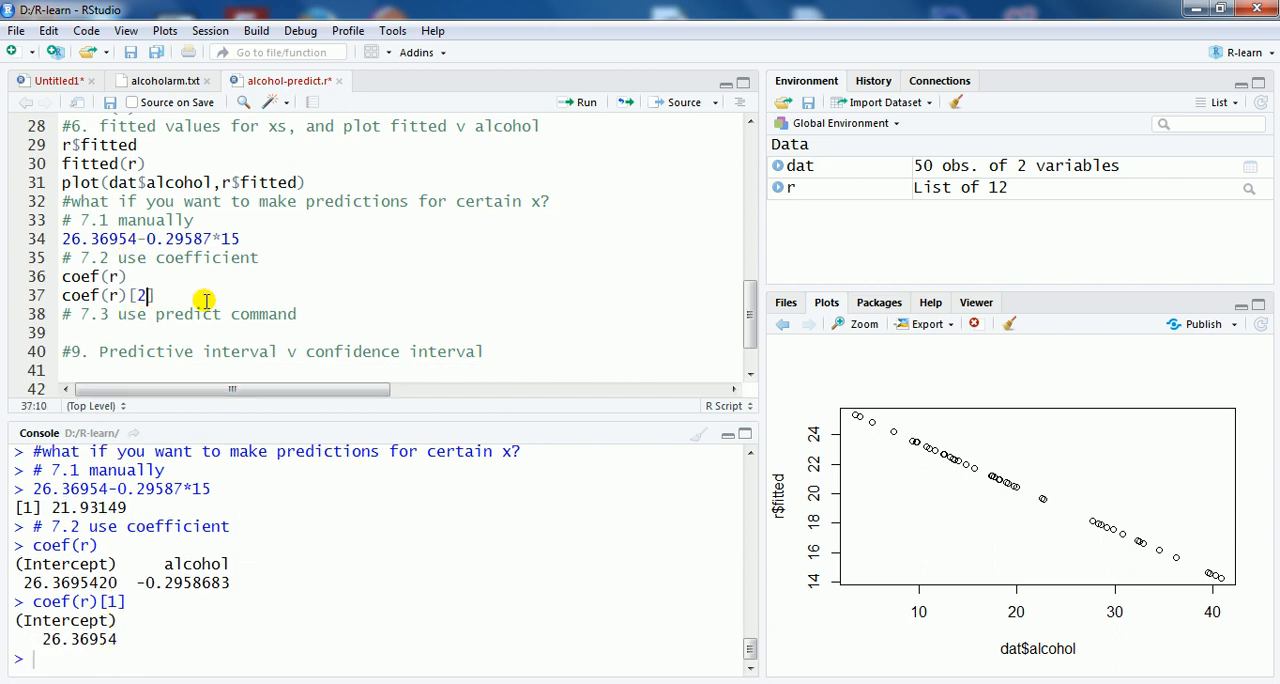
pyautogui.click(574, 103)
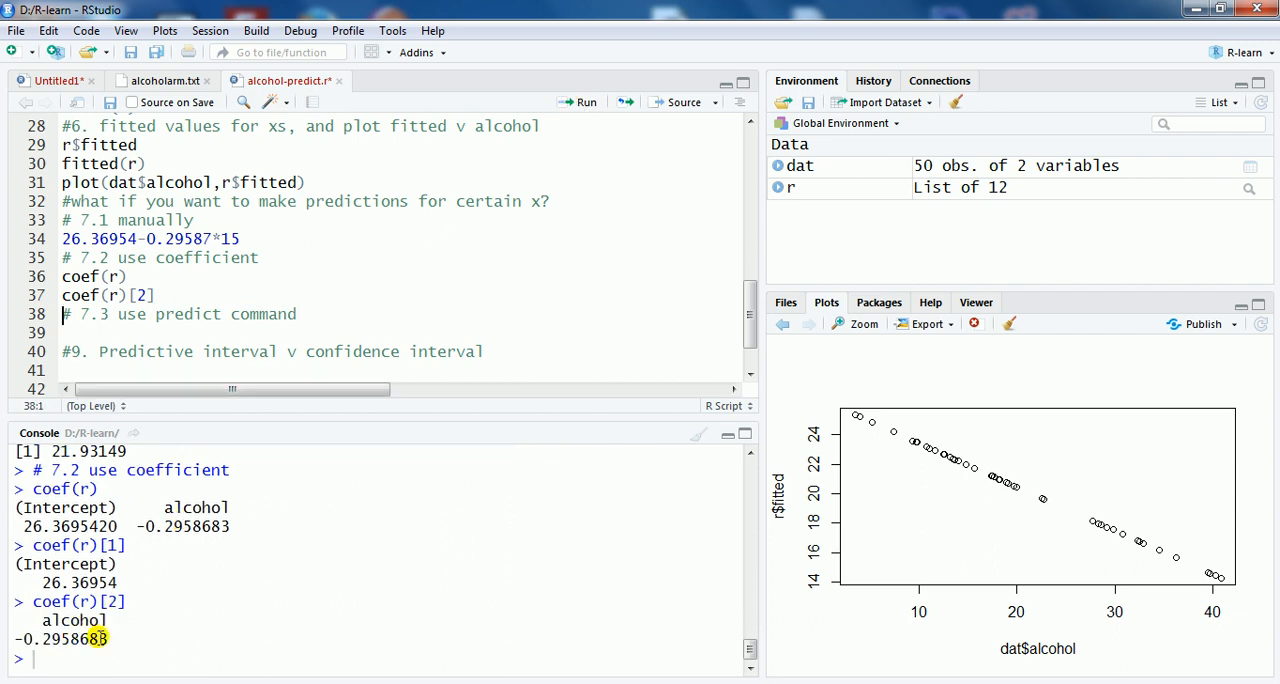
# Step: Insert three empty lines between coef(r)[2] and the "# 7.3 use predict command" comment
pyautogui.click(181, 291)
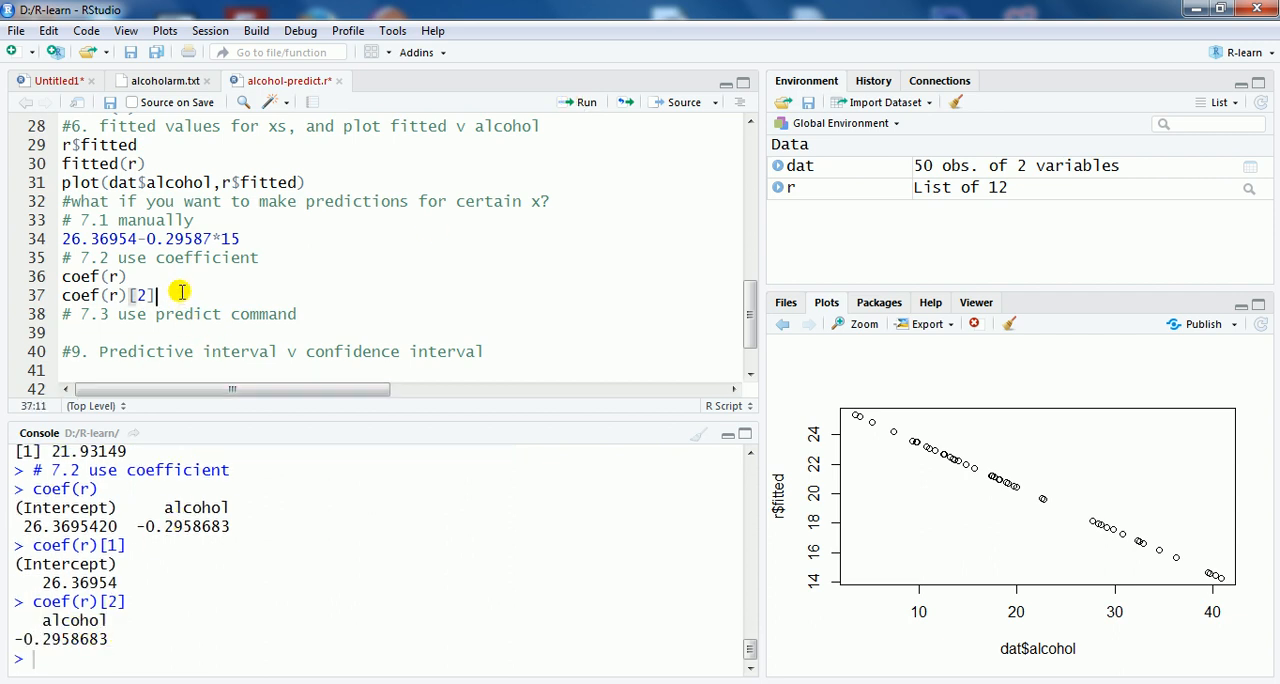
pyautogui.press('Return')
pyautogui.press('Return')
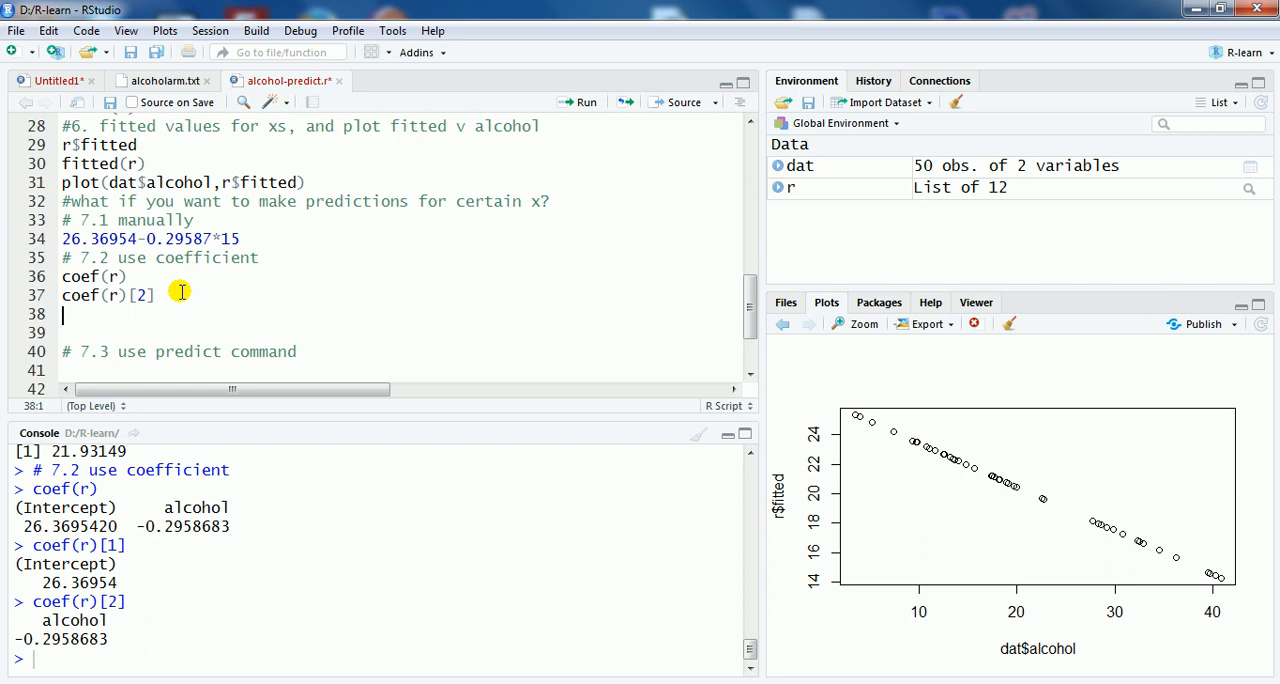
pyautogui.press('Return')
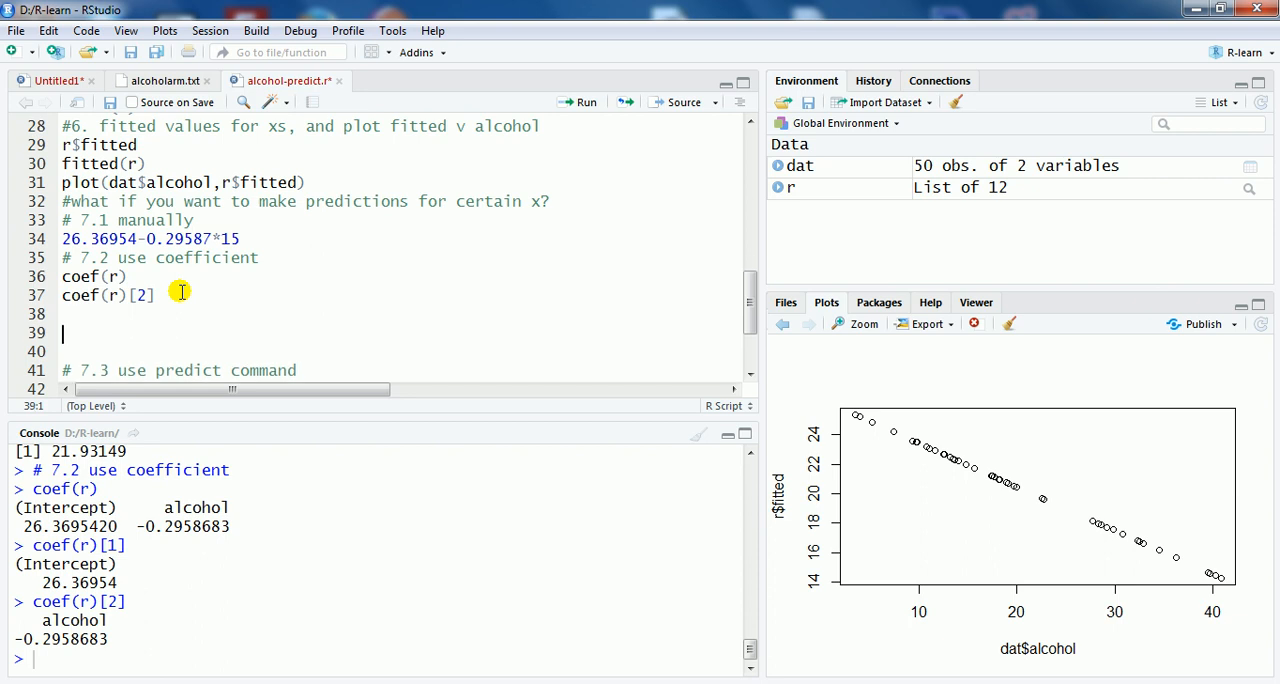
pyautogui.write('coe')
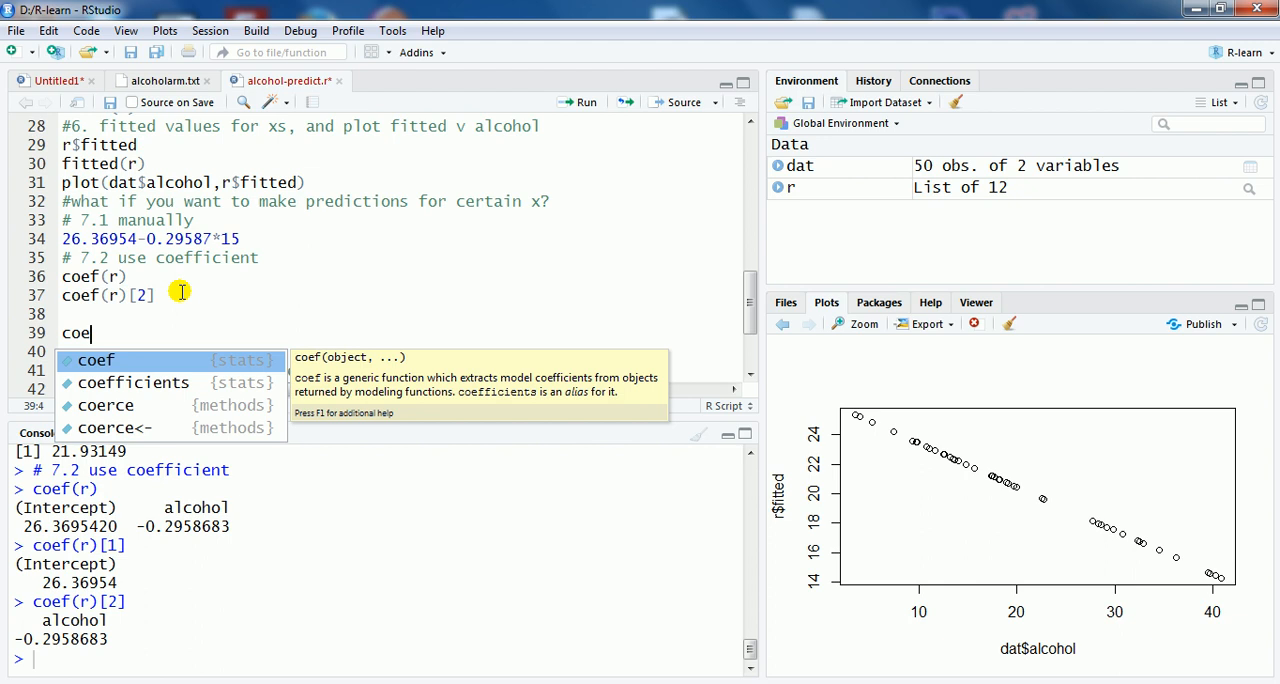
pyautogui.press('BackSpace')
pyautogui.press('BackSpace')
pyautogui.press('BackSpace')
# Step: Write r$coef[1] directly below coef(r)[2] and run it to get the intercept from the regression object
pyautogui.press('Up')
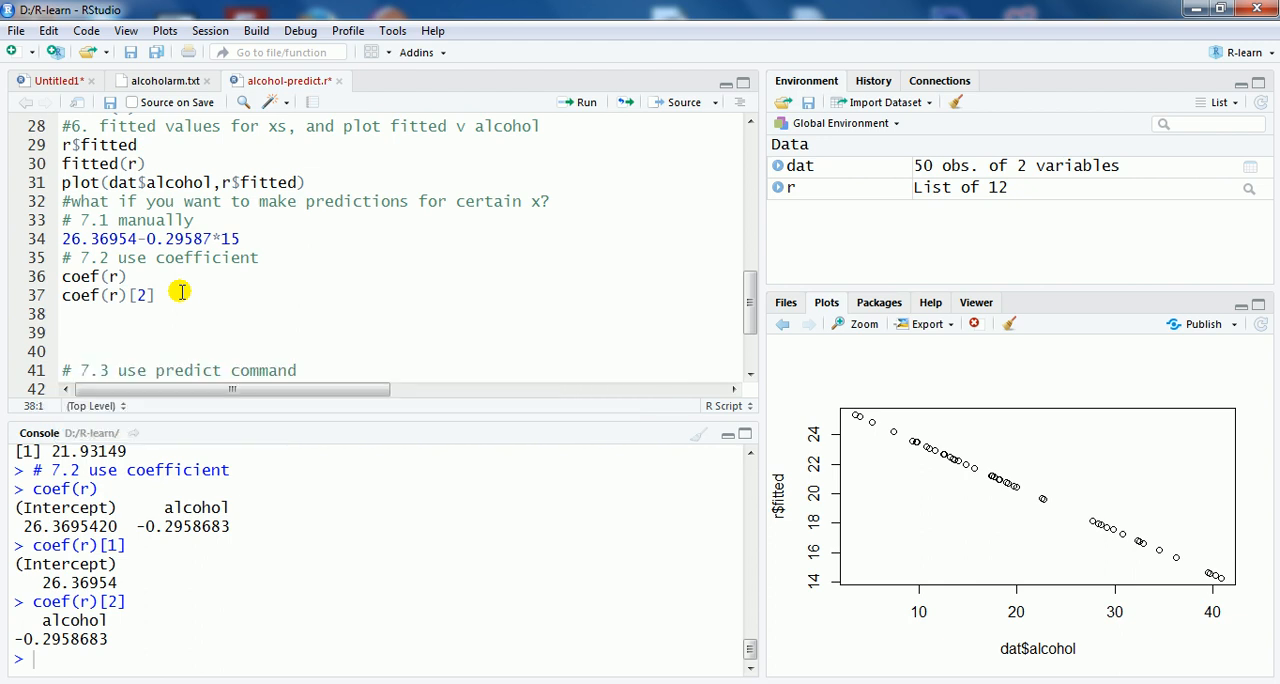
pyautogui.write('r$')
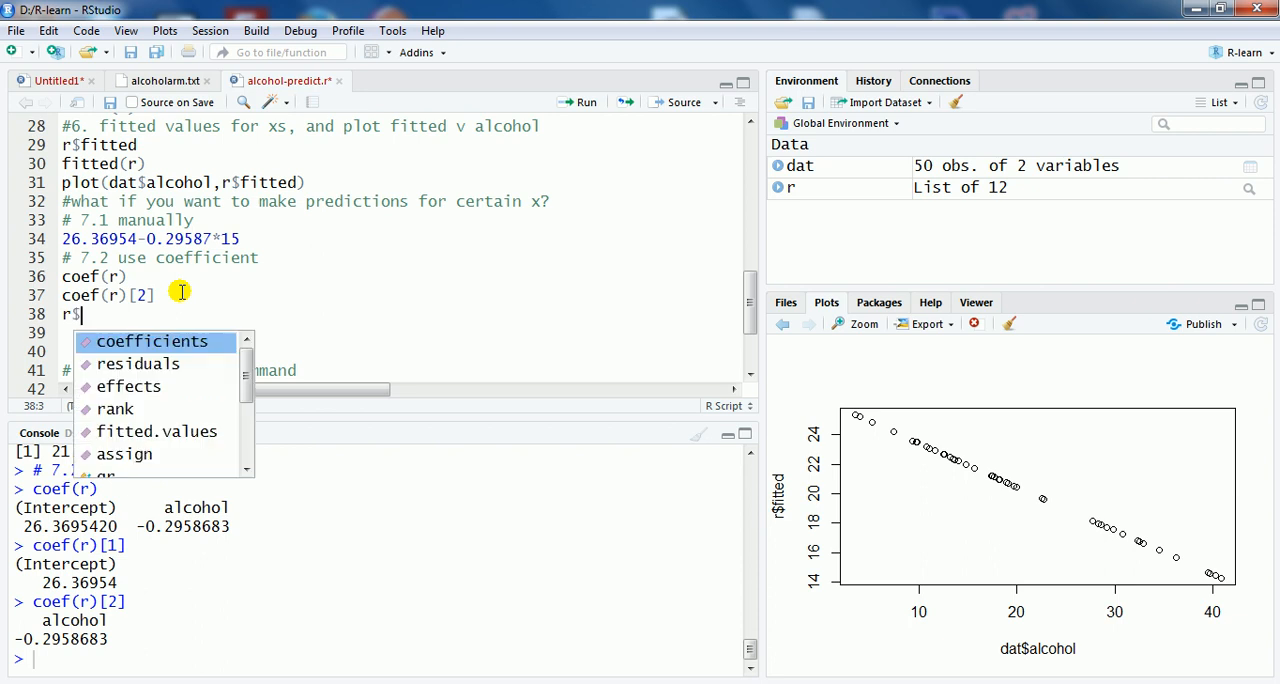
pyautogui.write('coef')
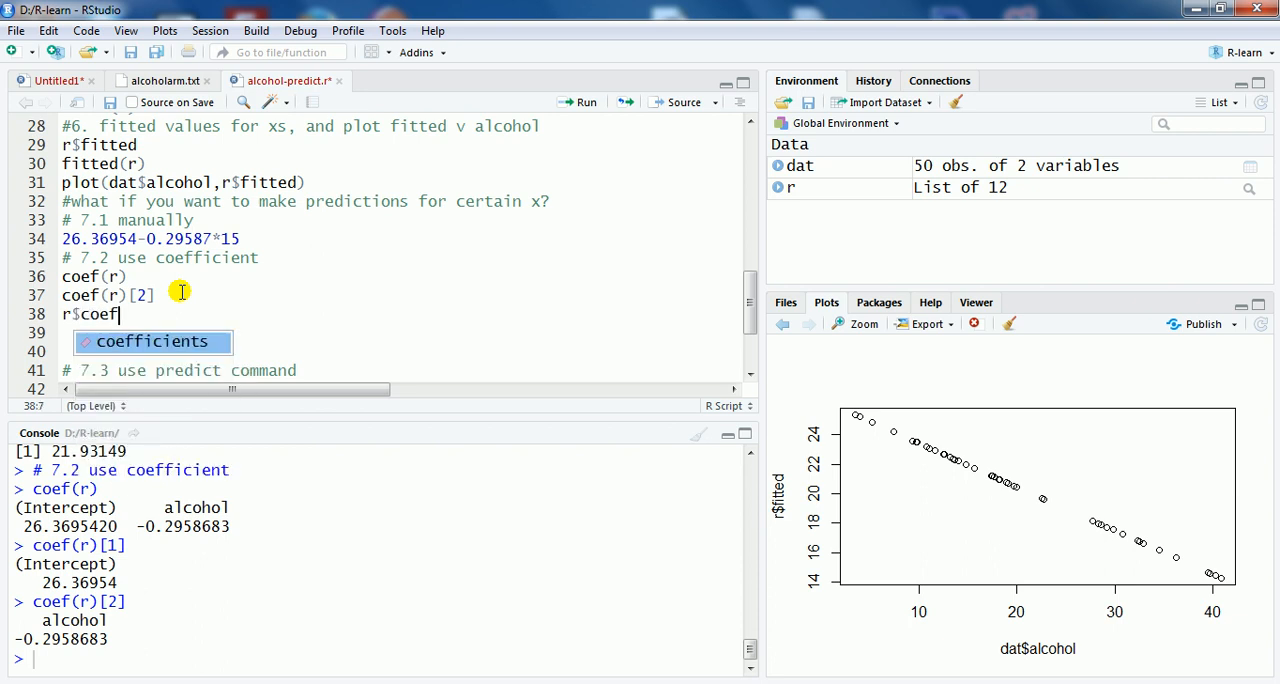
pyautogui.write('[')
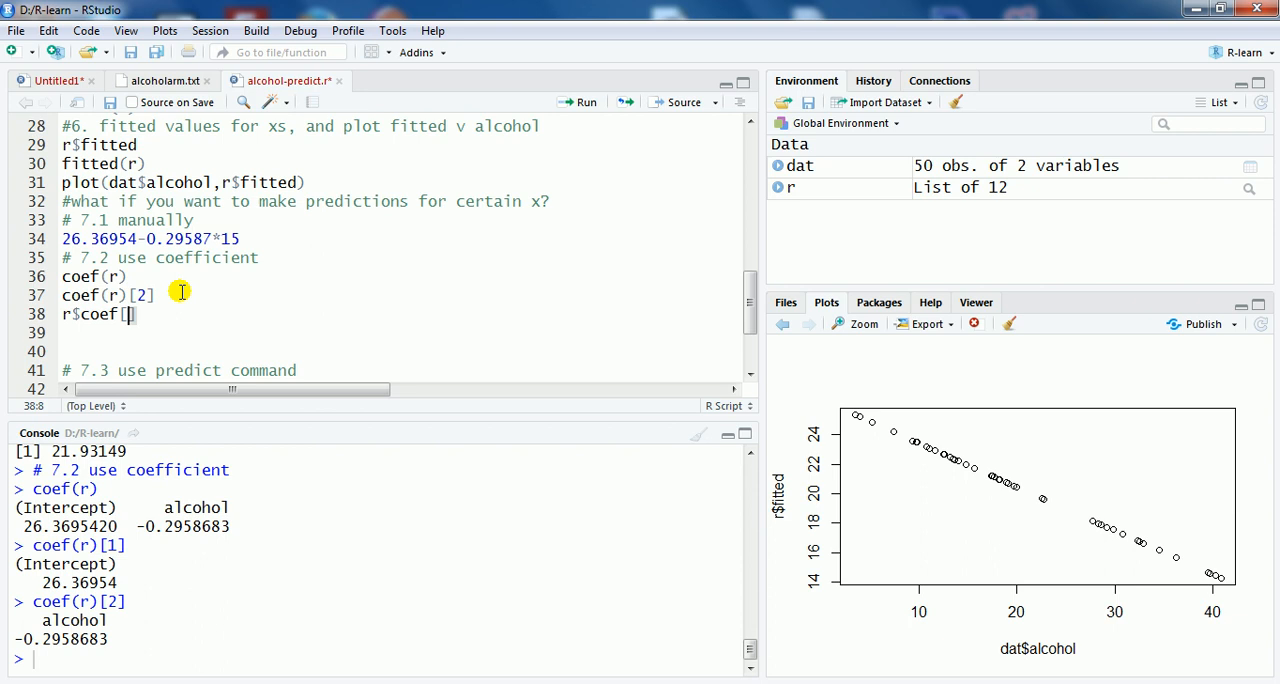
pyautogui.write('1')
pyautogui.click(68, 314)
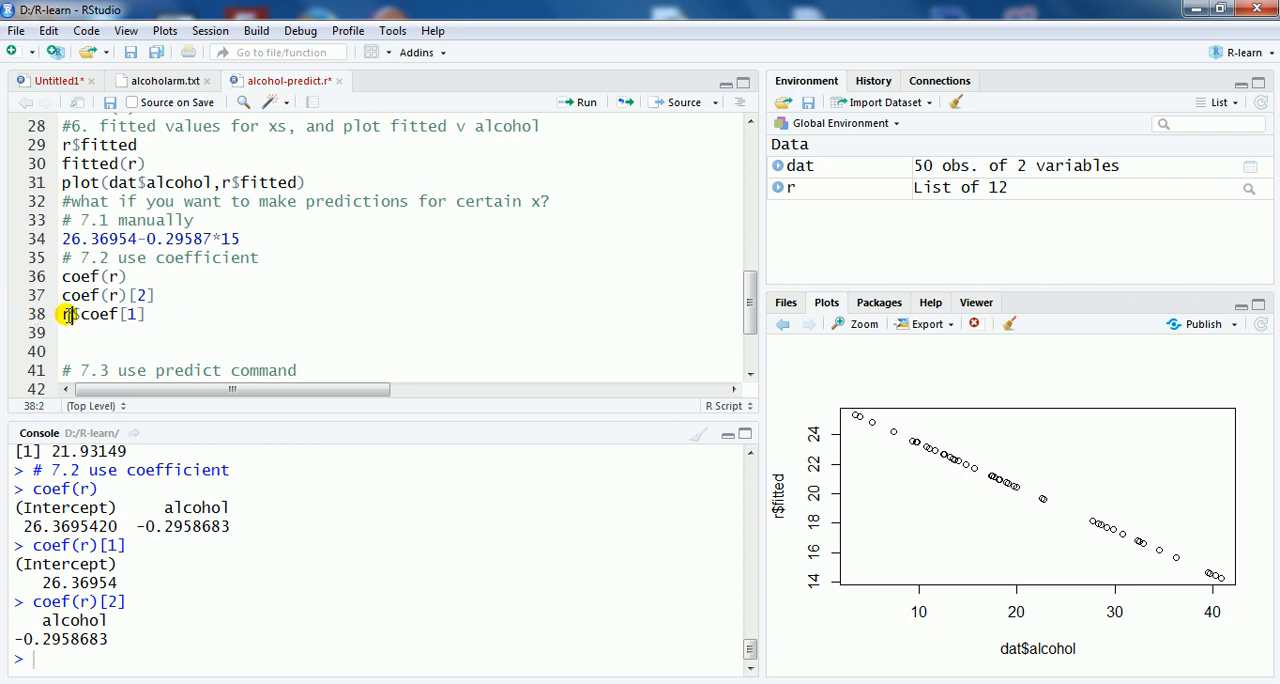
pyautogui.click(78, 313)
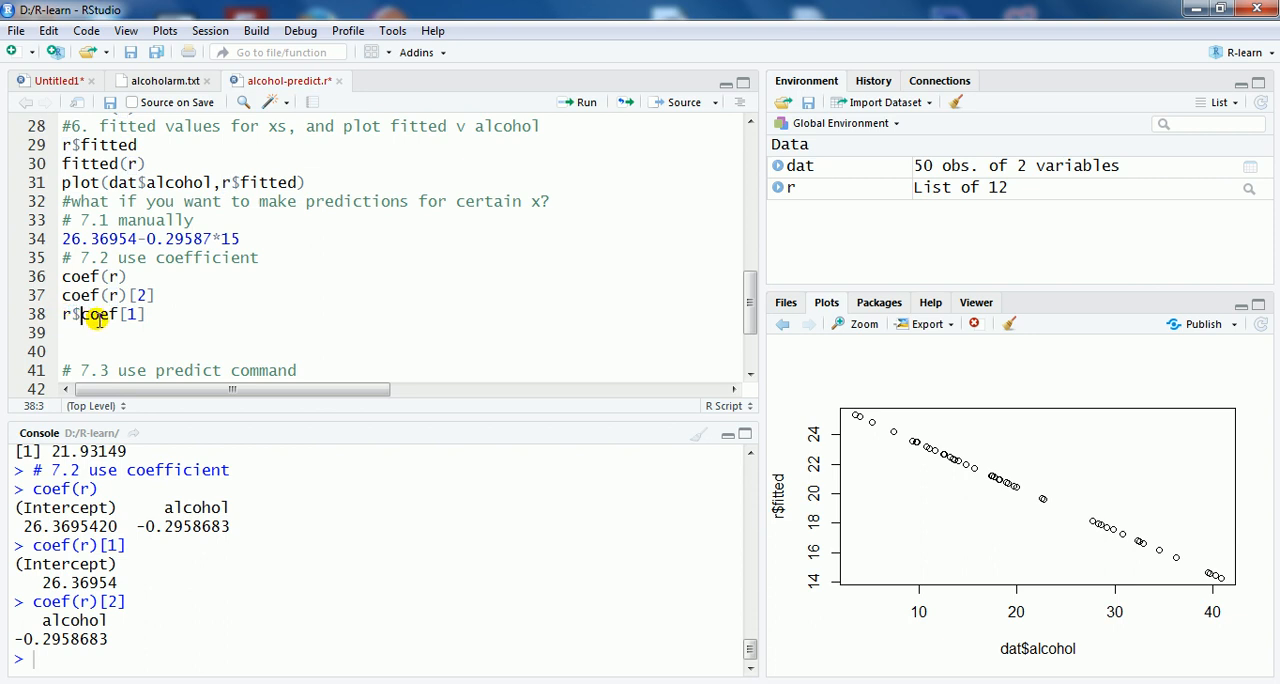
pyautogui.click(580, 102)
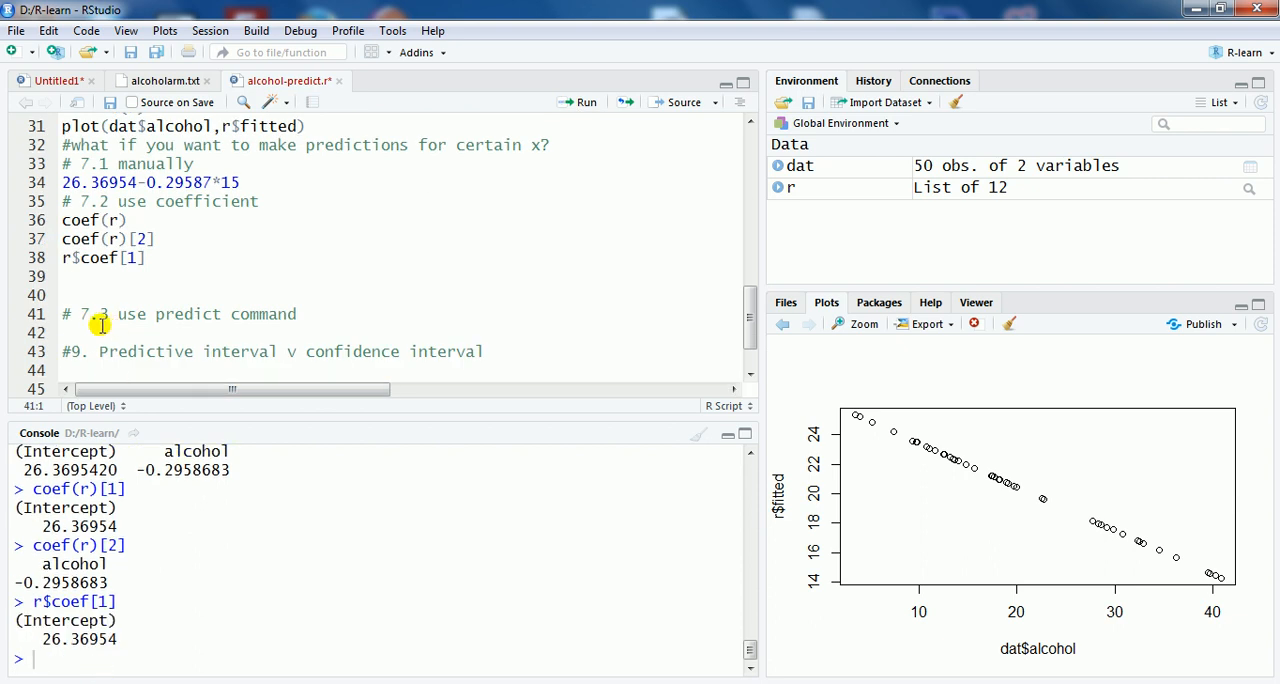
# Step: Leave a blank line after r$coef[1] and write the prediction for x = 15 as r$coef[1]+r$coef[2]*15
pyautogui.click(86, 281)
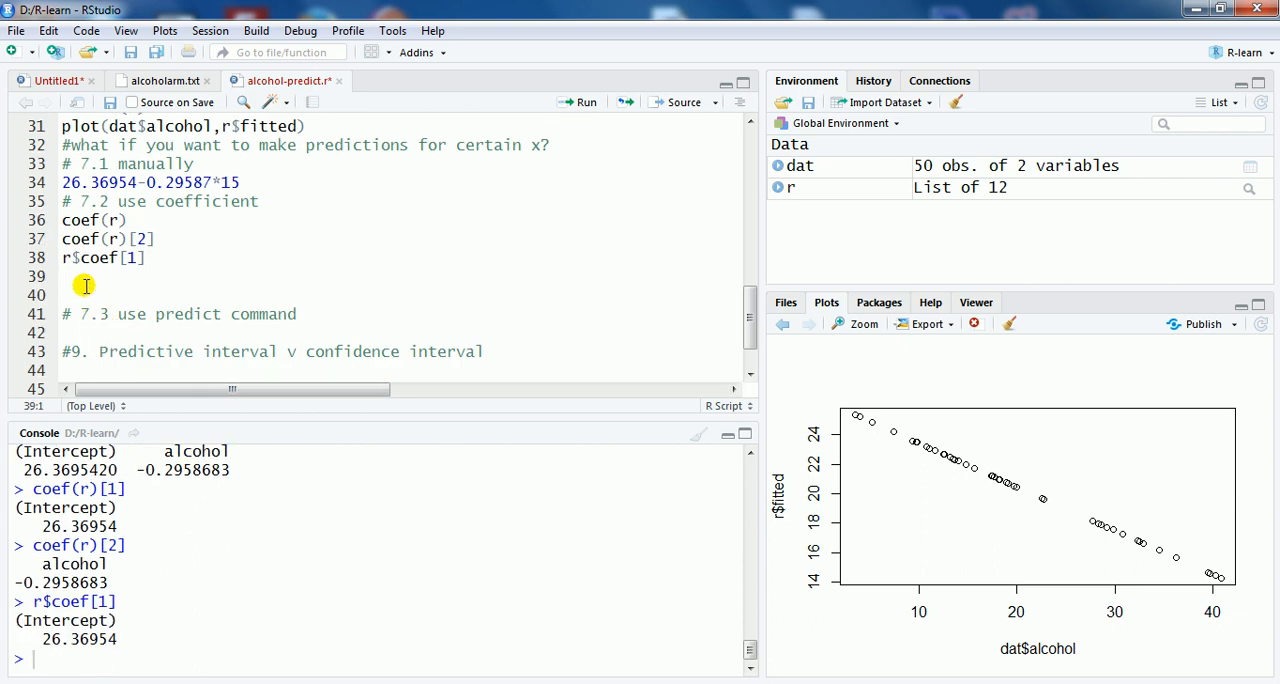
pyautogui.press('Return')
pyautogui.write('r')
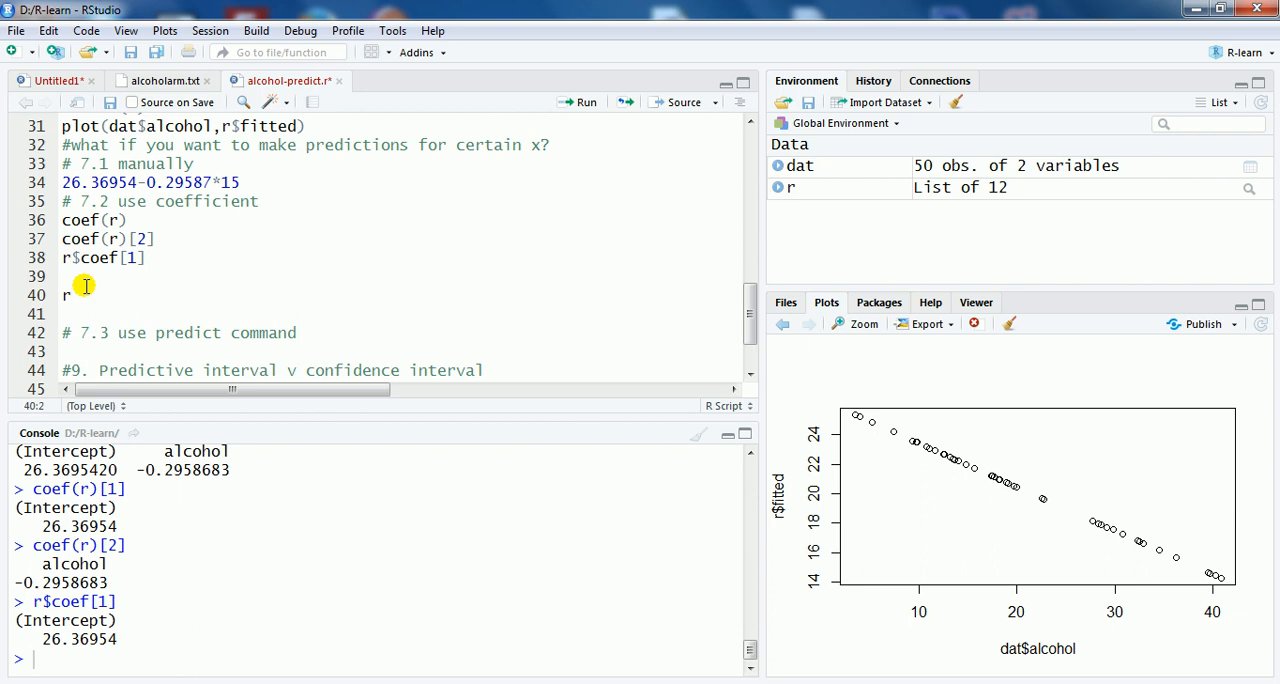
pyautogui.write('$coef')
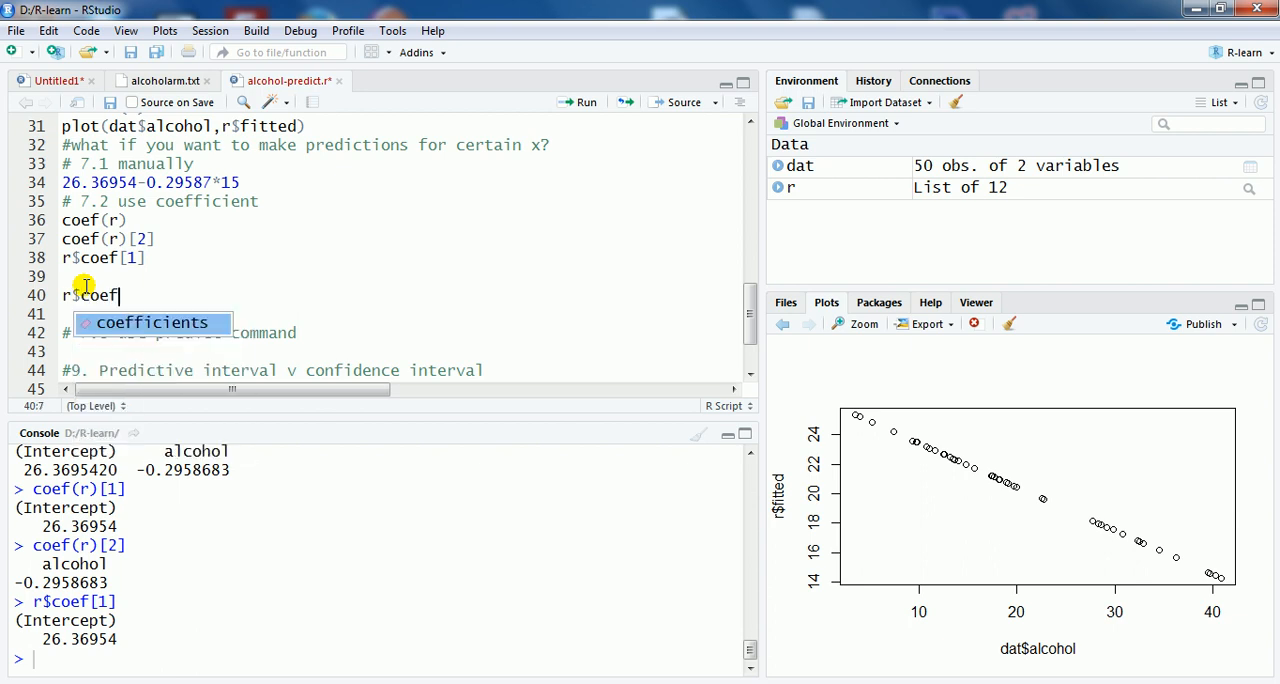
pyautogui.write('[1]+')
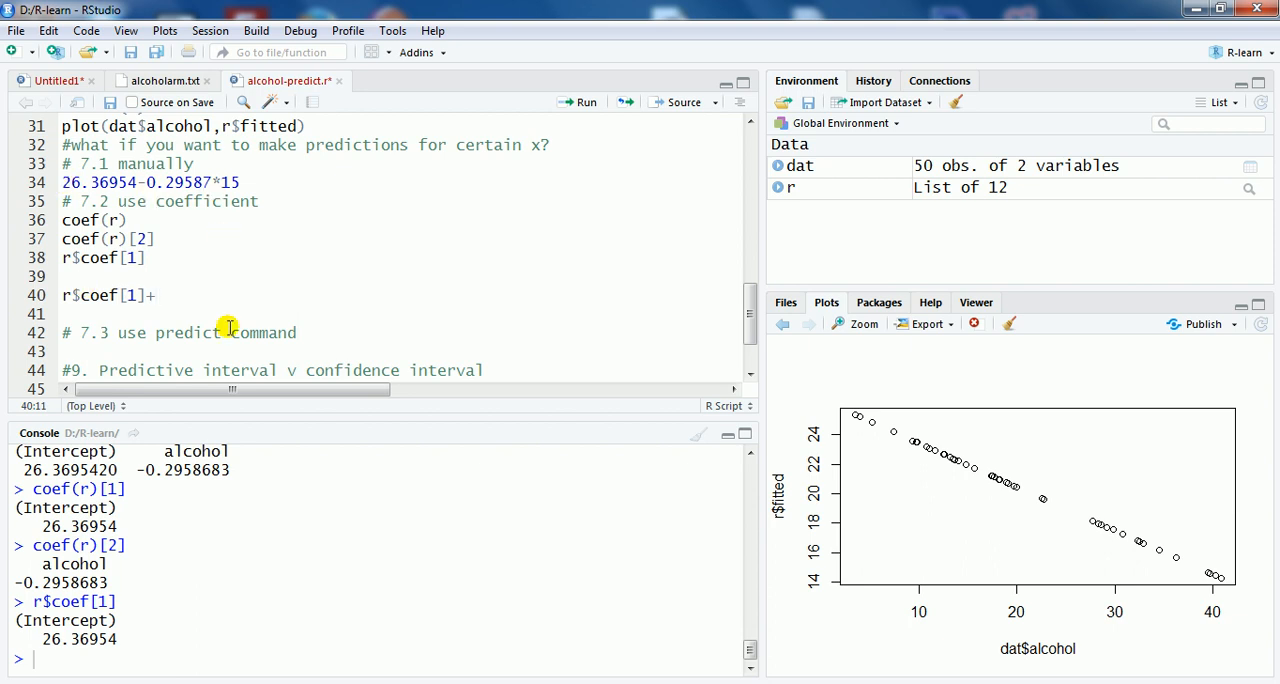
pyautogui.write('r$coef')
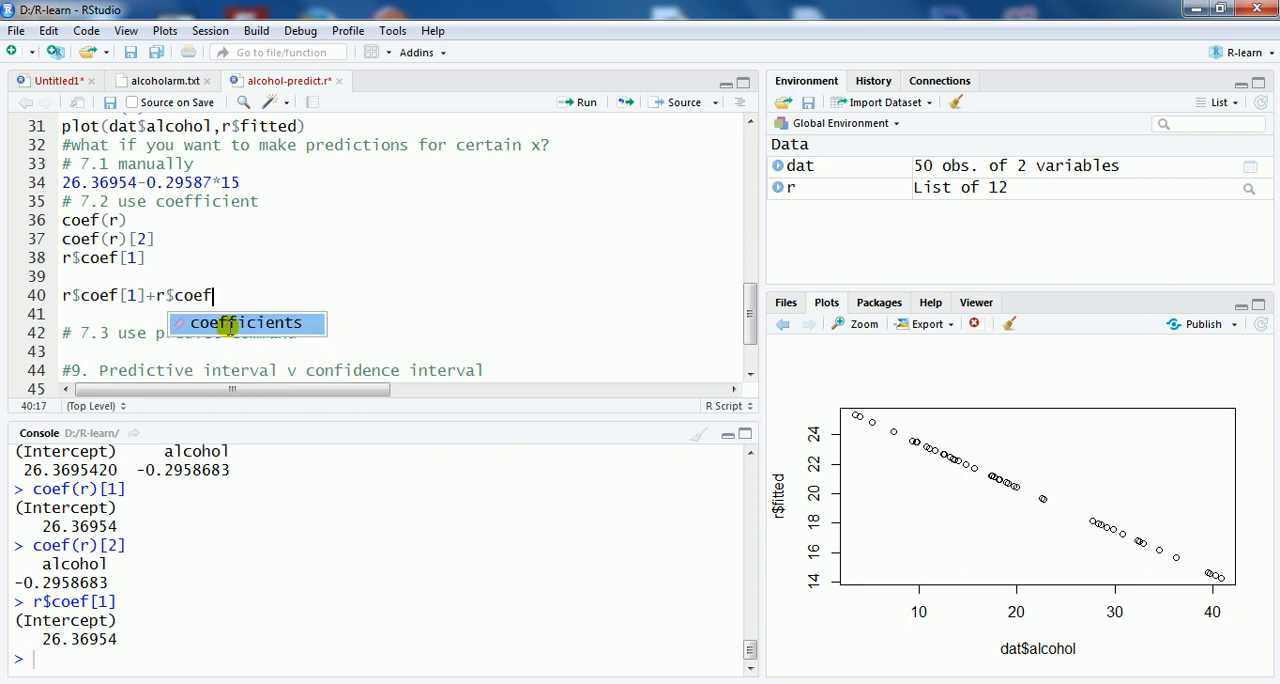
pyautogui.write('[2]')
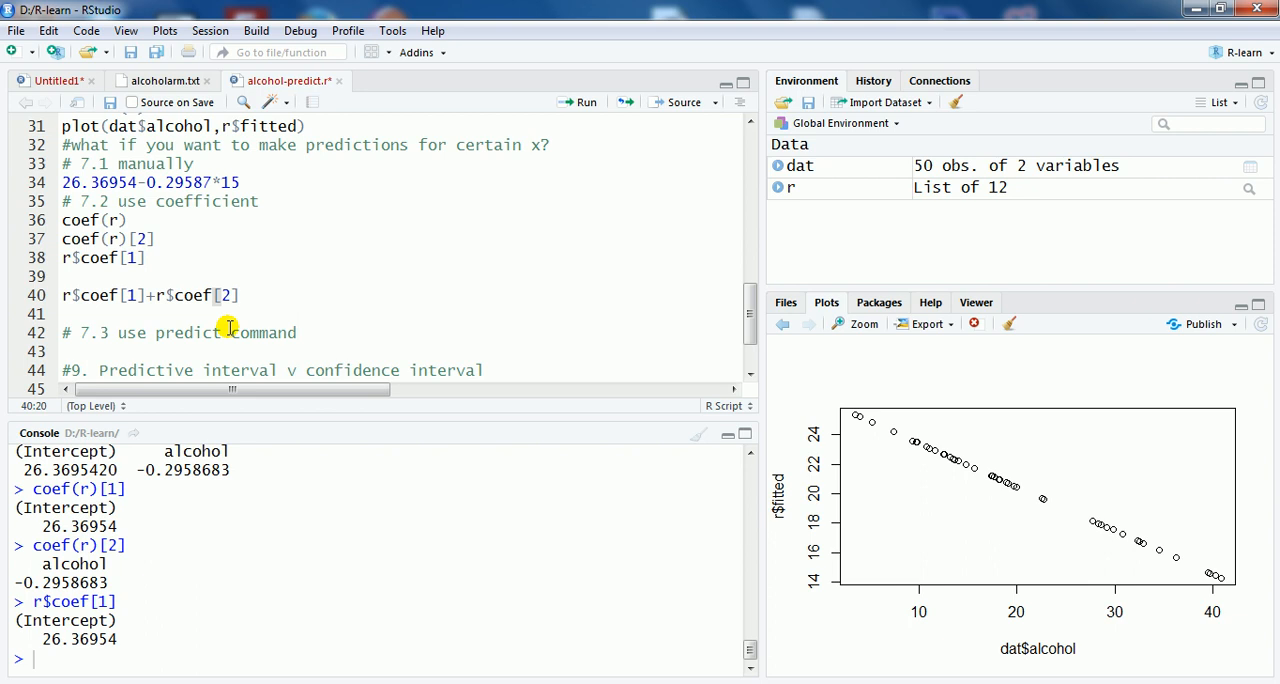
pyautogui.write('*15')
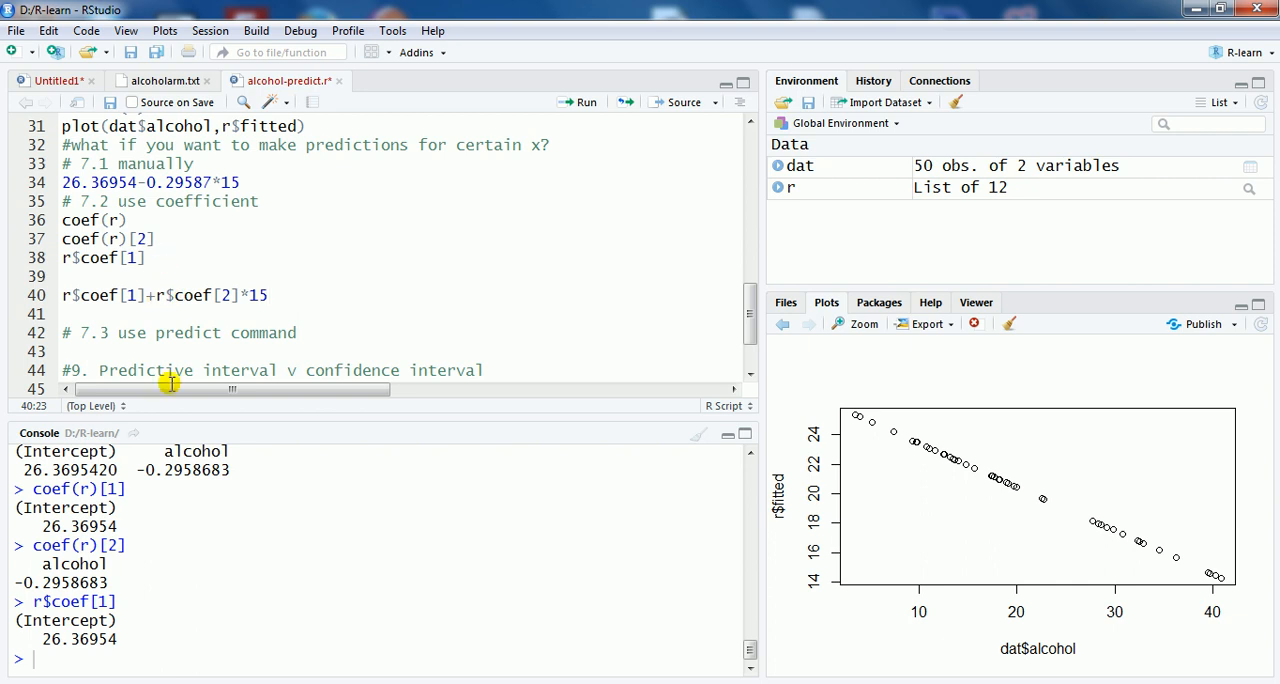
pyautogui.click(157, 297)
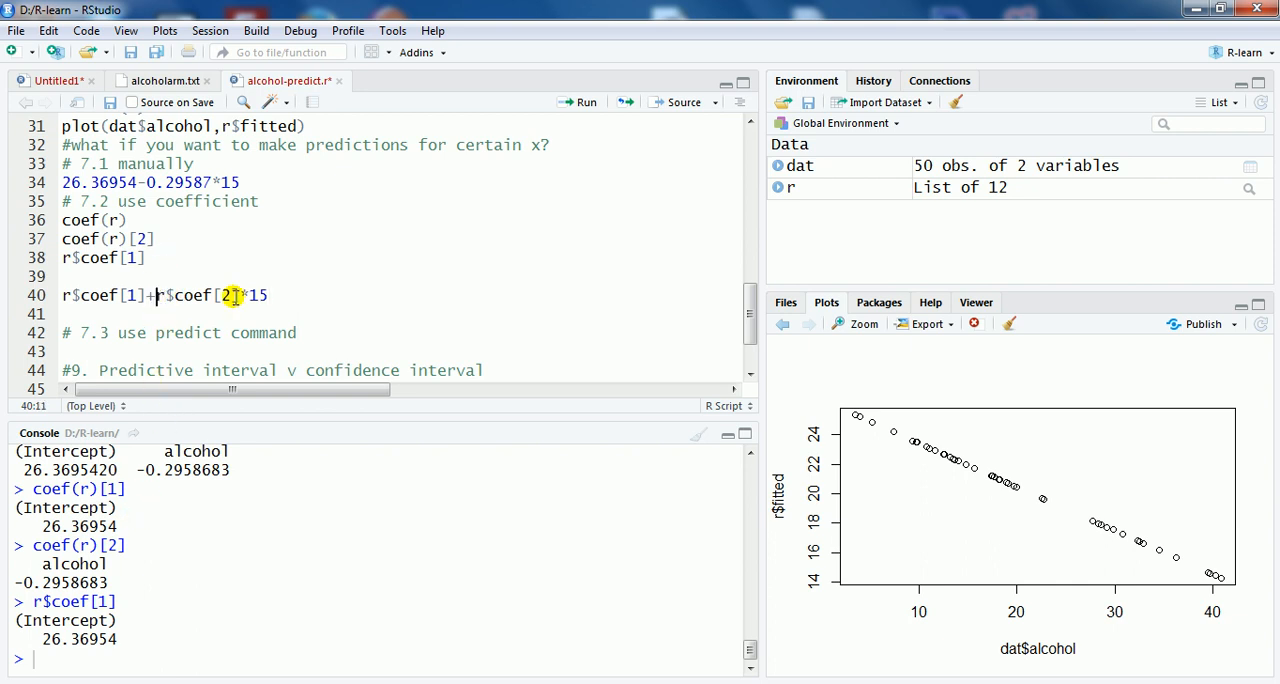
pyautogui.moveTo(156, 298); pyautogui.dragTo(147, 299)
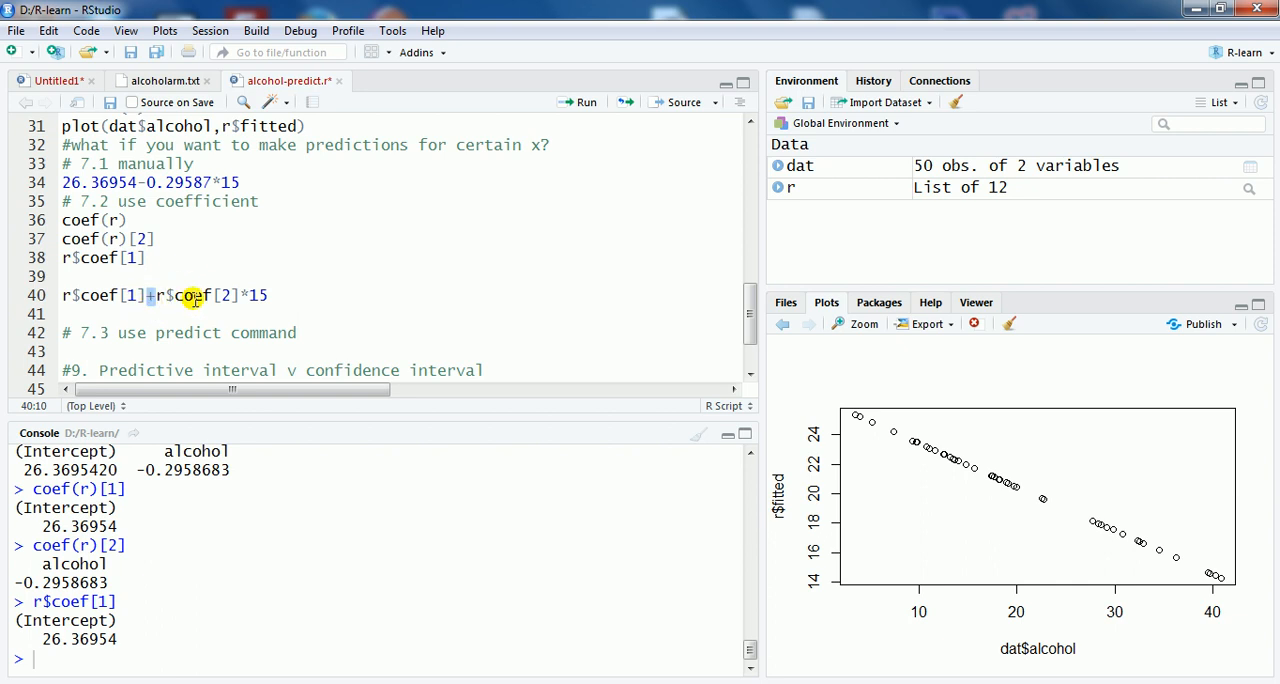
# Step: Run the coefficient-based prediction line r$coef[1]+r$coef[2]*15
pyautogui.click(156, 297)
pyautogui.click(274, 294)
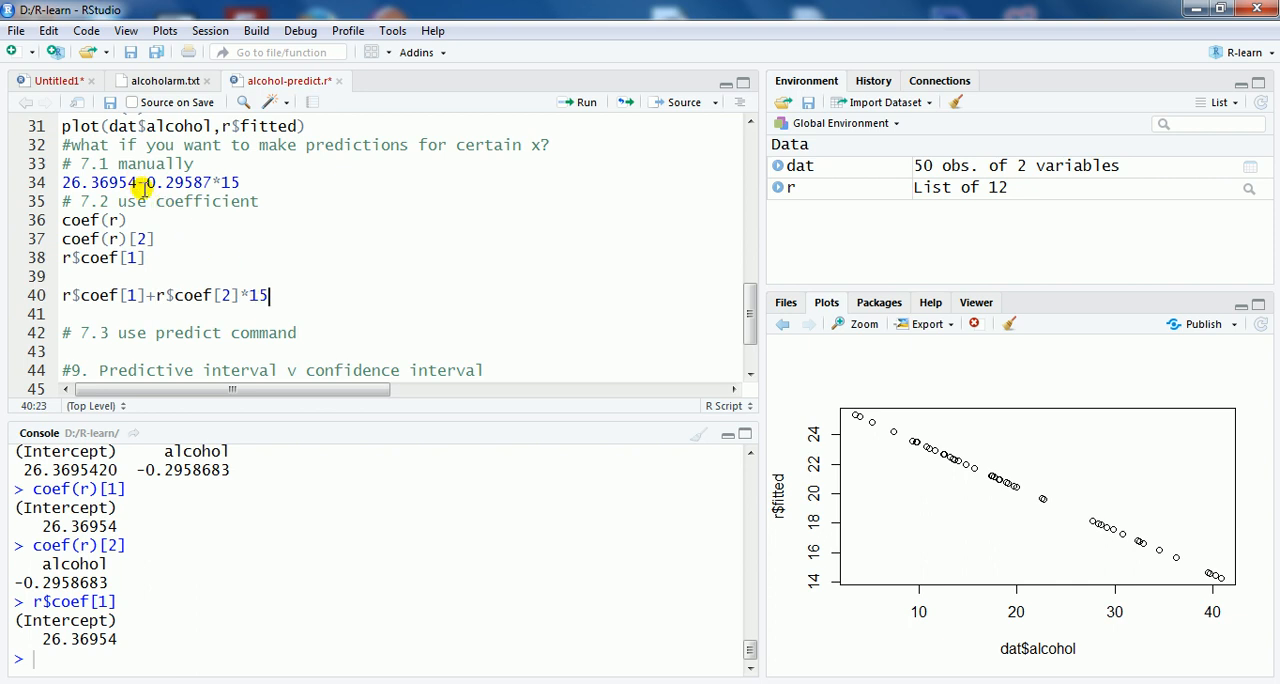
pyautogui.click(580, 104)
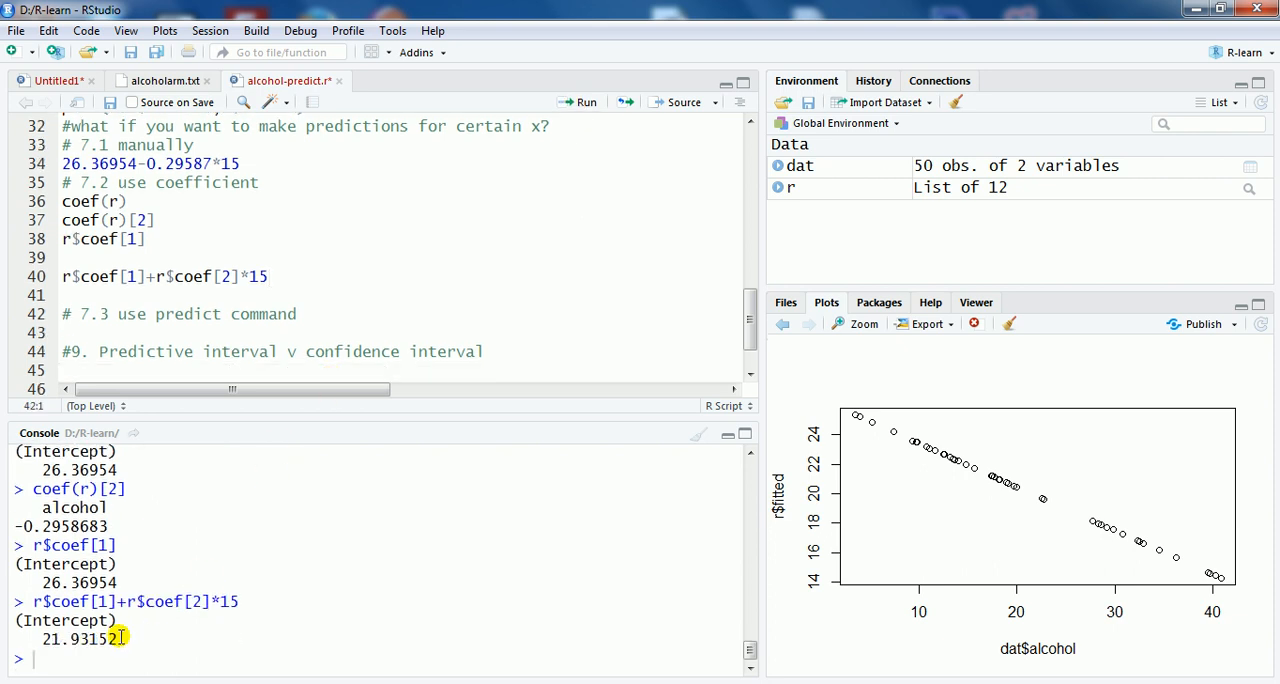
# Step: Start a predict call directly below the "# 7.3 use predict command" comment, with r and an empty list() as arguments
pyautogui.click(180, 333)
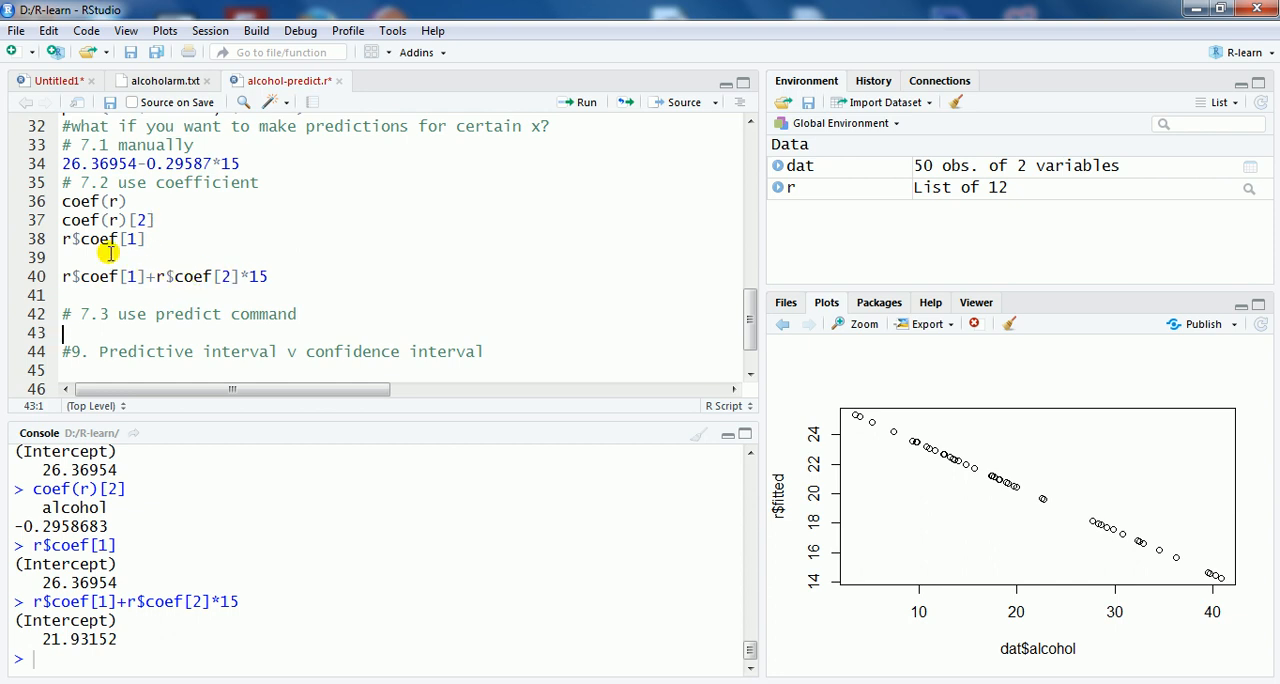
pyautogui.click(302, 315)
pyautogui.press('Return')
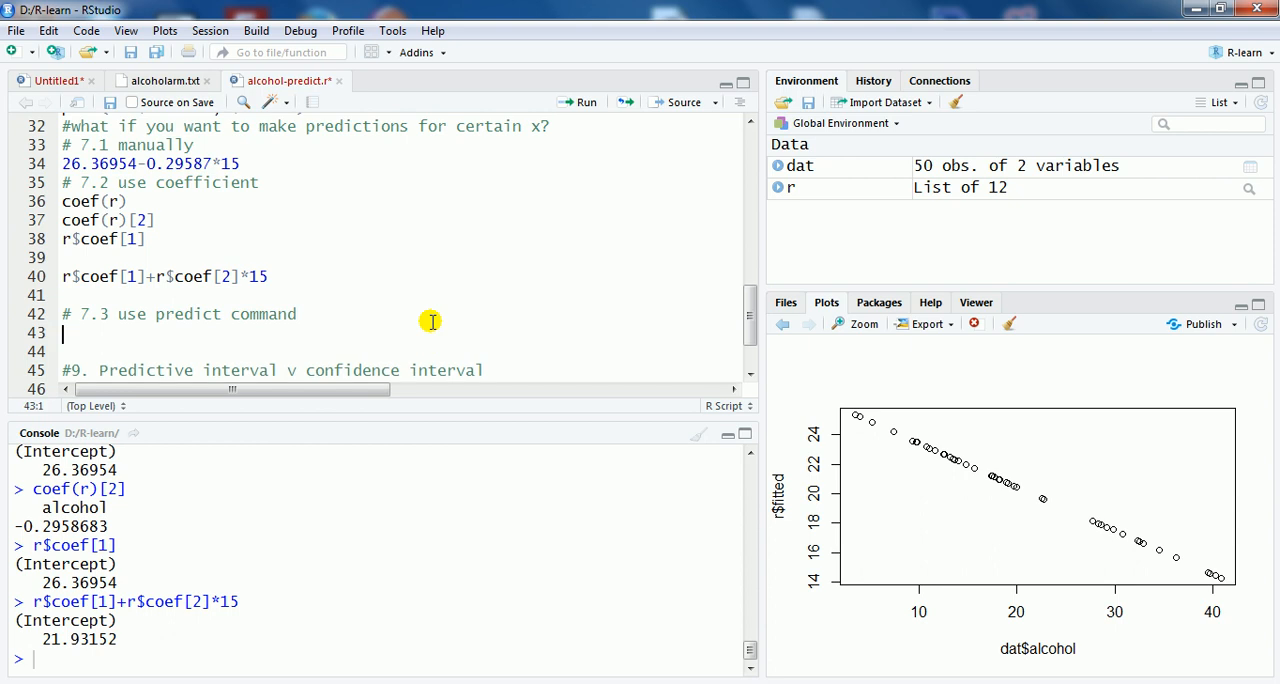
pyautogui.write('predict')
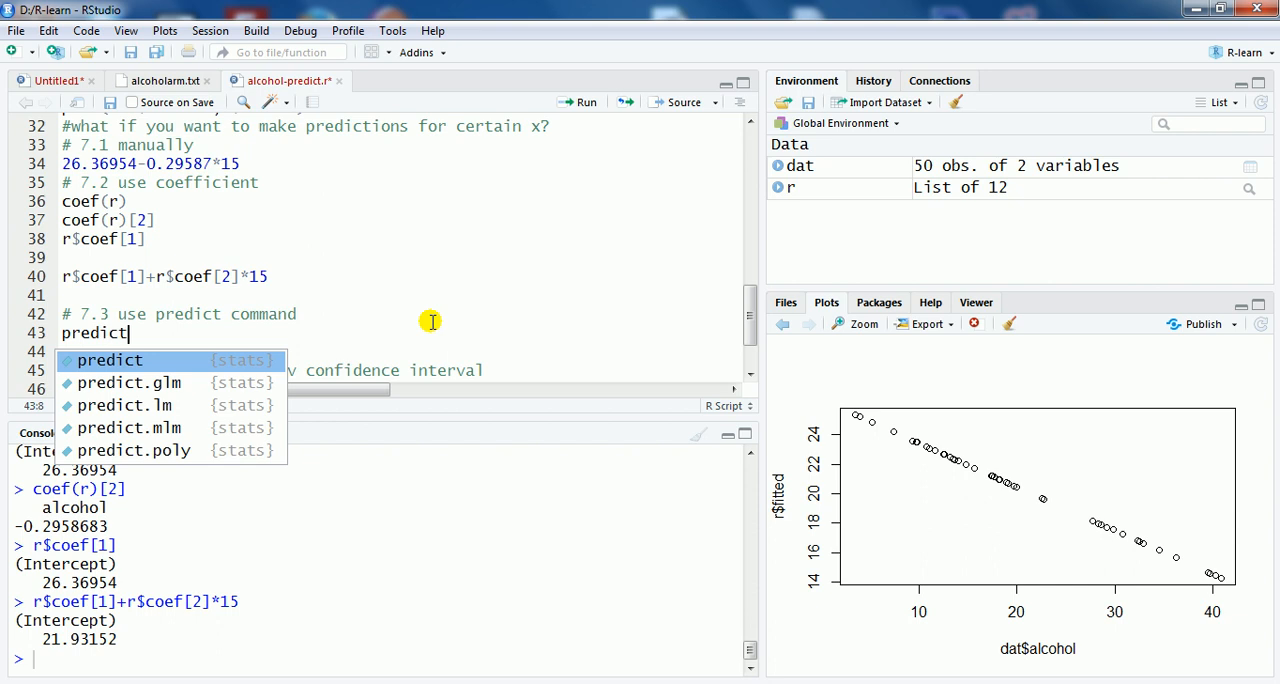
pyautogui.write('(')
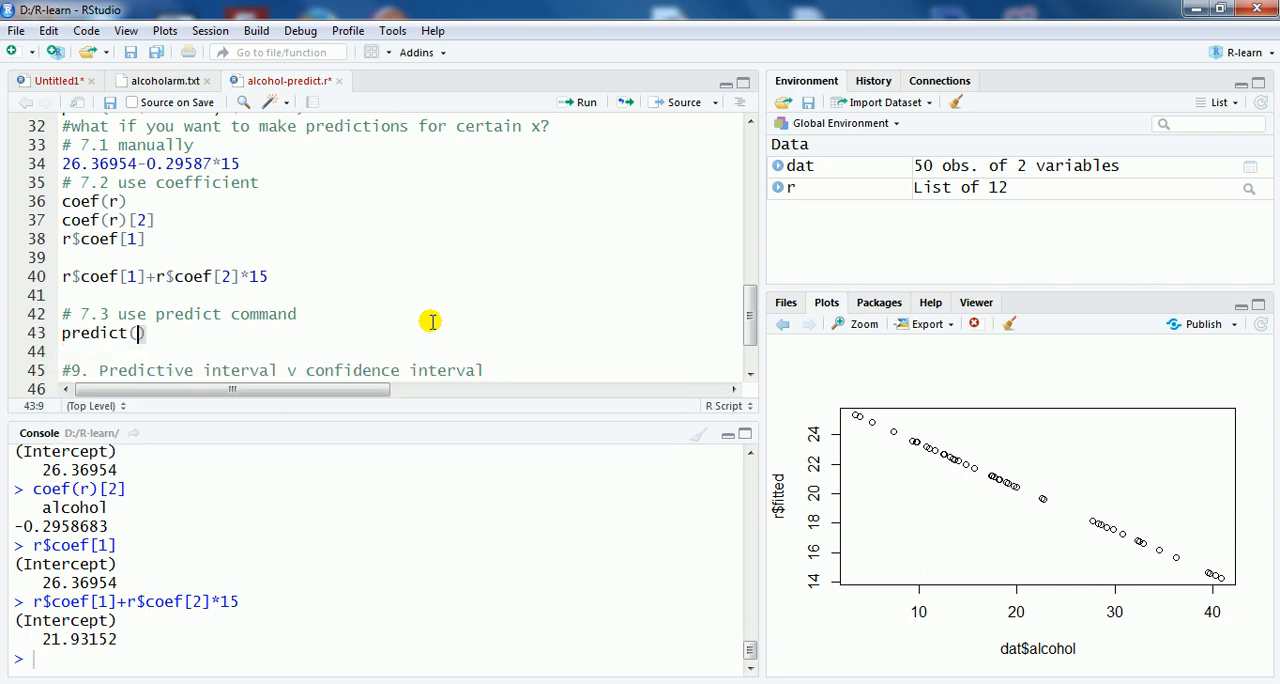
pyautogui.write('r,')
pyautogui.write('list')
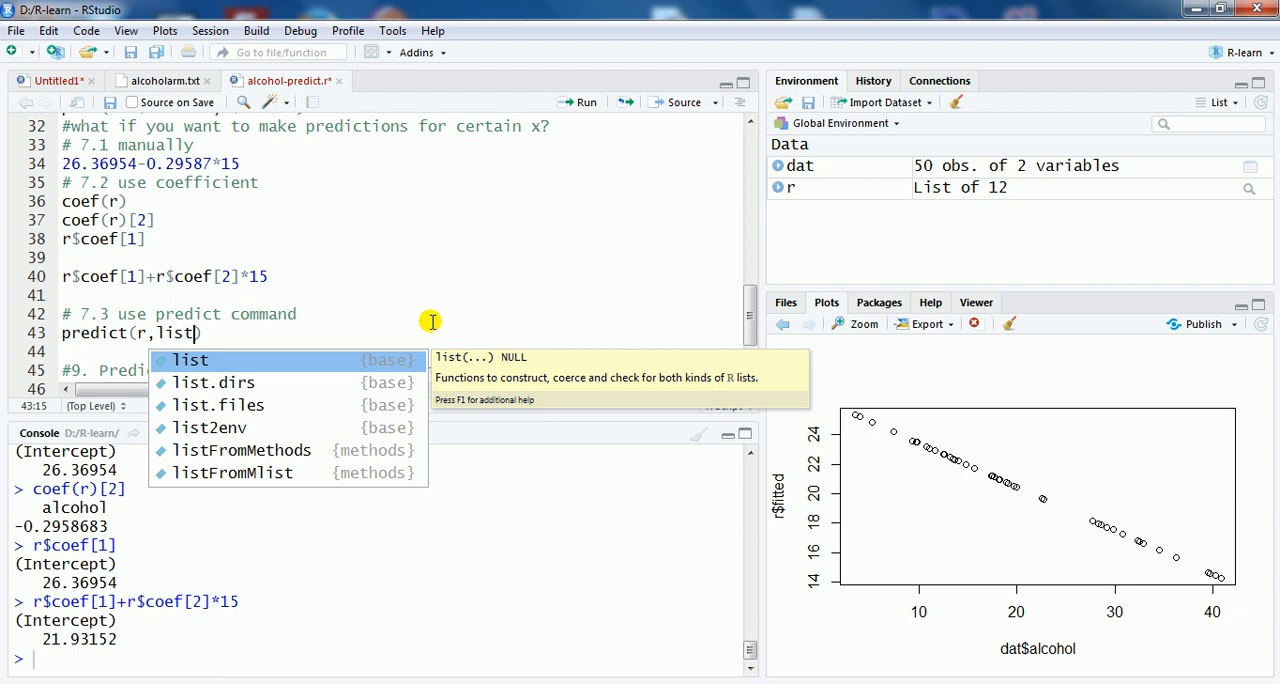
pyautogui.press('Escape')
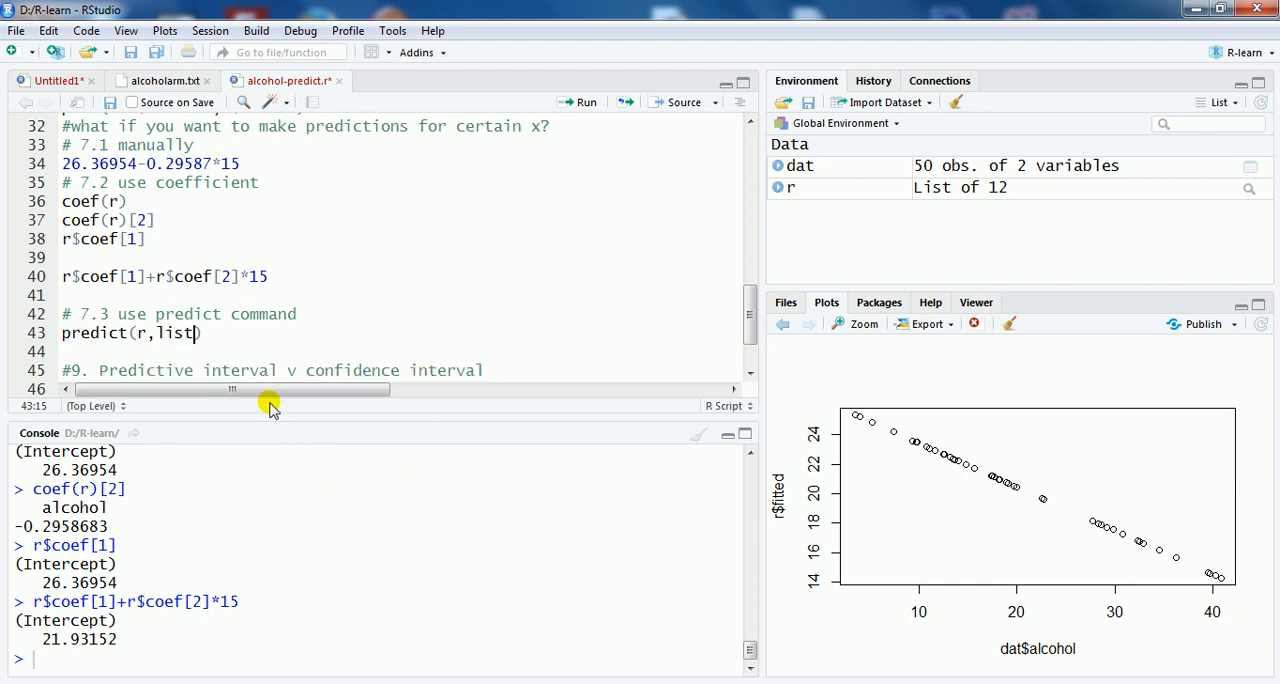
pyautogui.write('(')
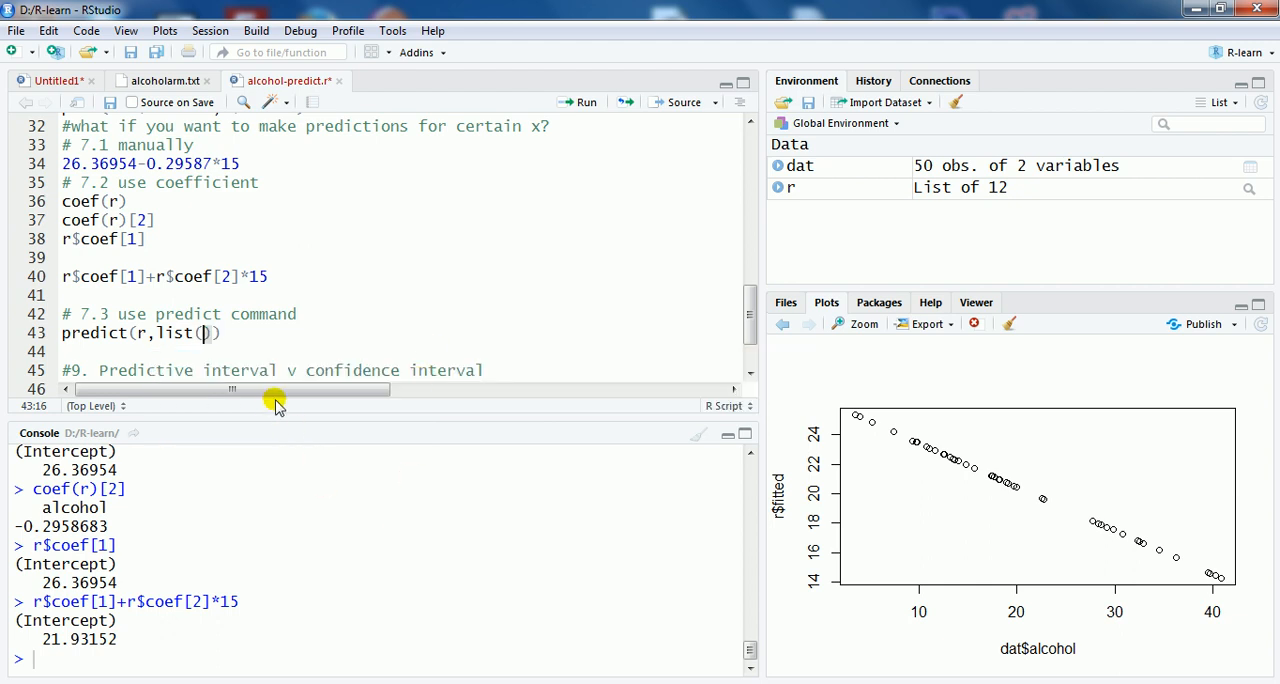
pyautogui.write('alcho')
# Step: Enter alcohol=15 inside the list of the predict call and run the line
pyautogui.press('BackSpace')
pyautogui.press('BackSpace')
pyautogui.write('ohol=')
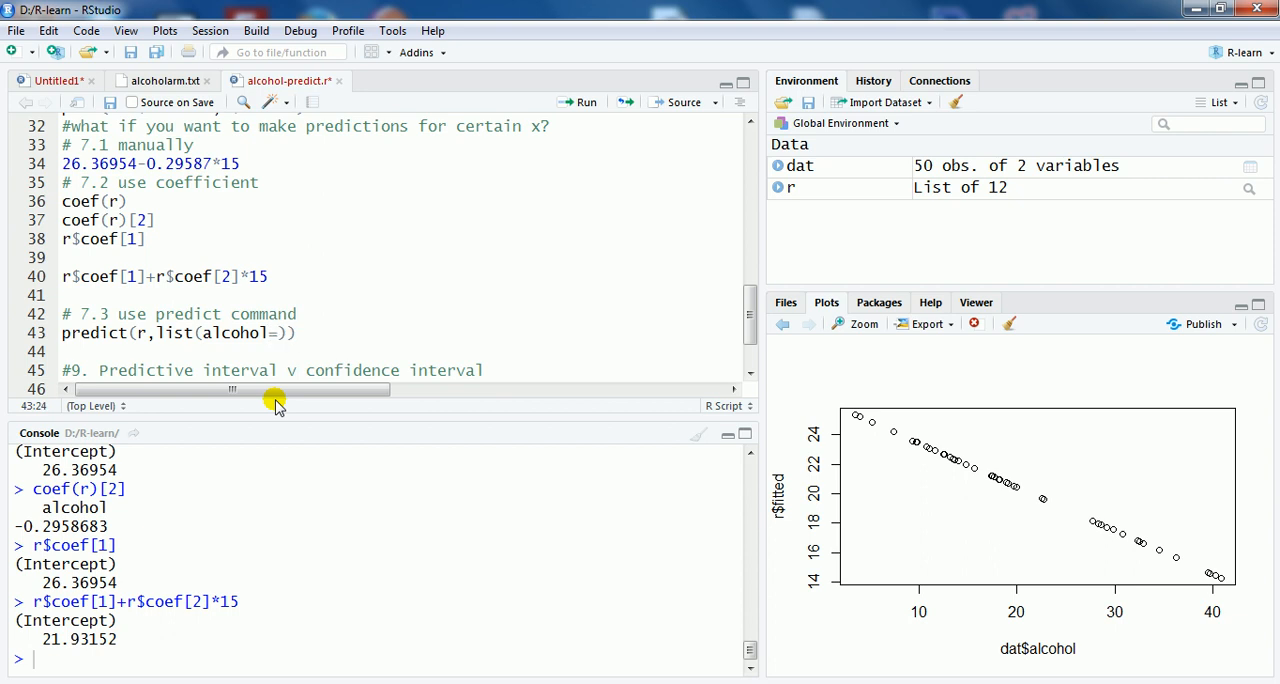
pyautogui.write('15')
pyautogui.click(586, 104)
pyautogui.moveTo(80, 639); pyautogui.dragTo(50, 638)
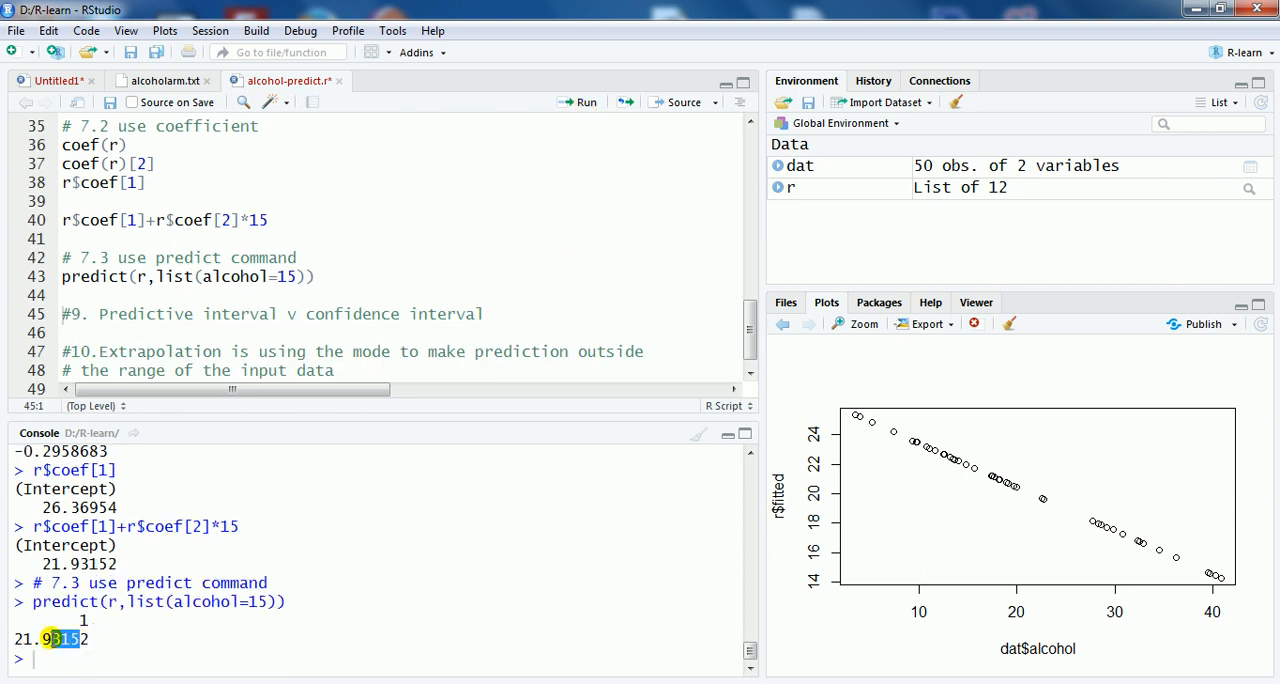
# Step: Replace list with data.frame in the predict call and run it again
pyautogui.click(196, 277)
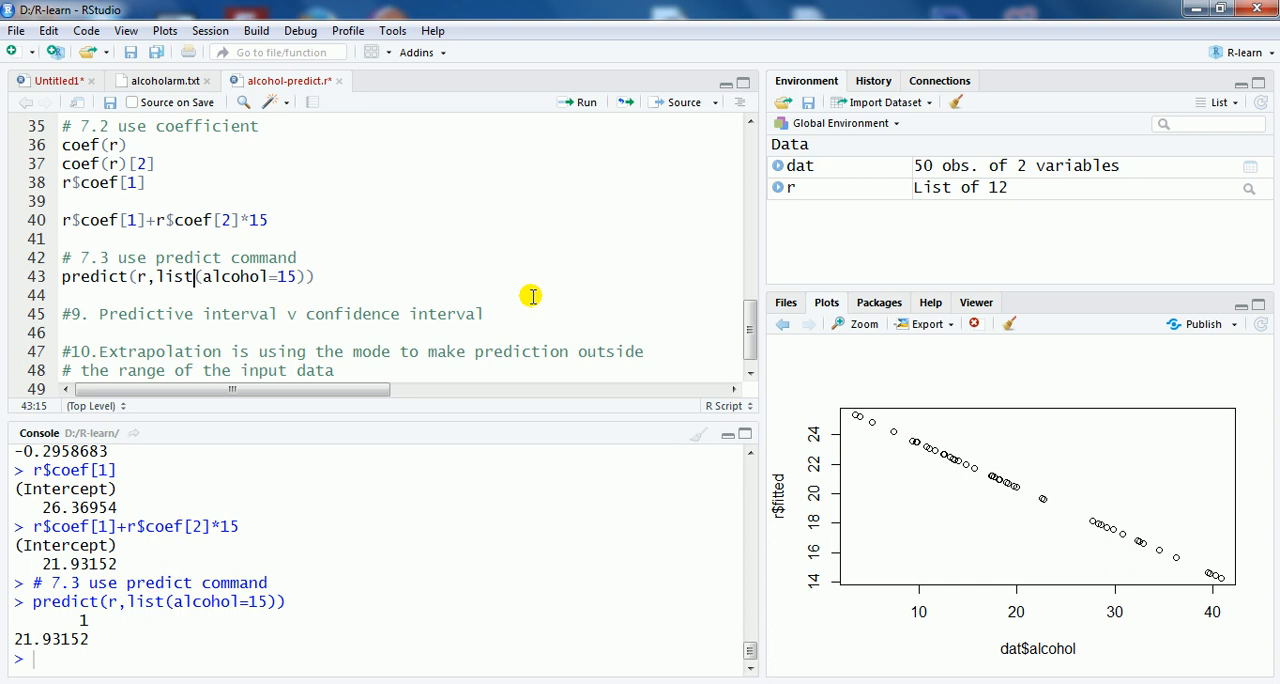
pyautogui.press('BackSpace')
pyautogui.press('BackSpace')
pyautogui.press('BackSpace')
pyautogui.press('BackSpace')
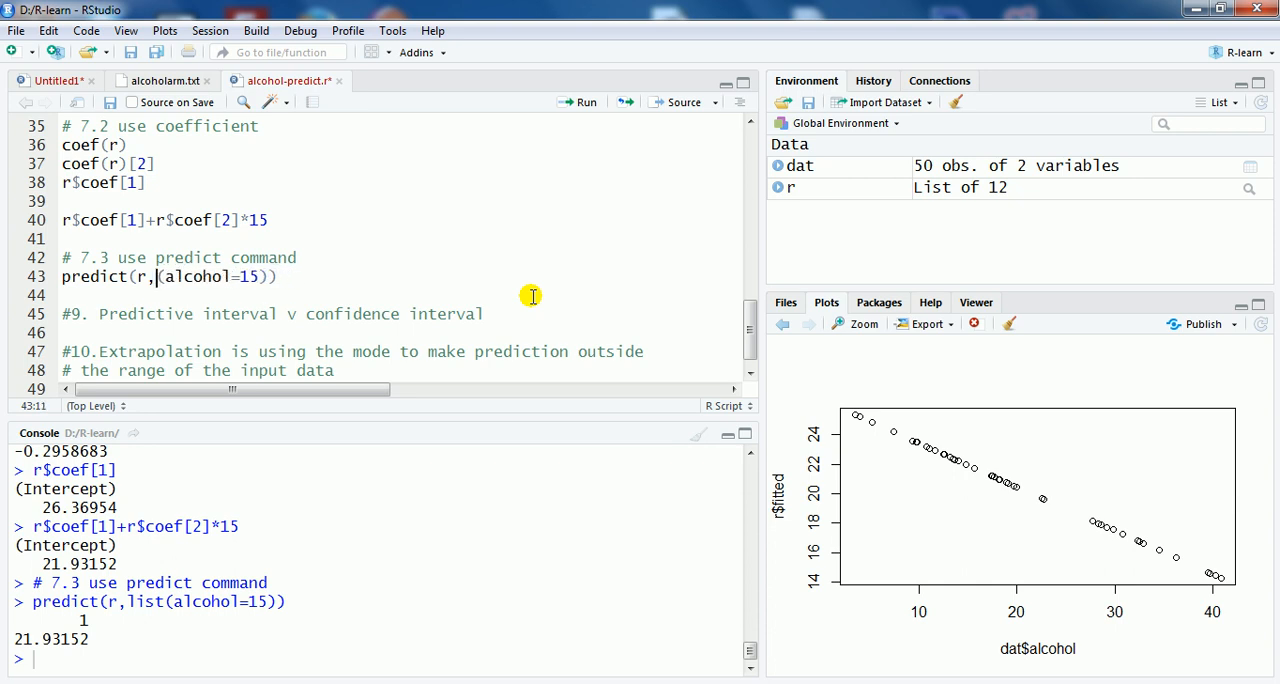
pyautogui.write('data')
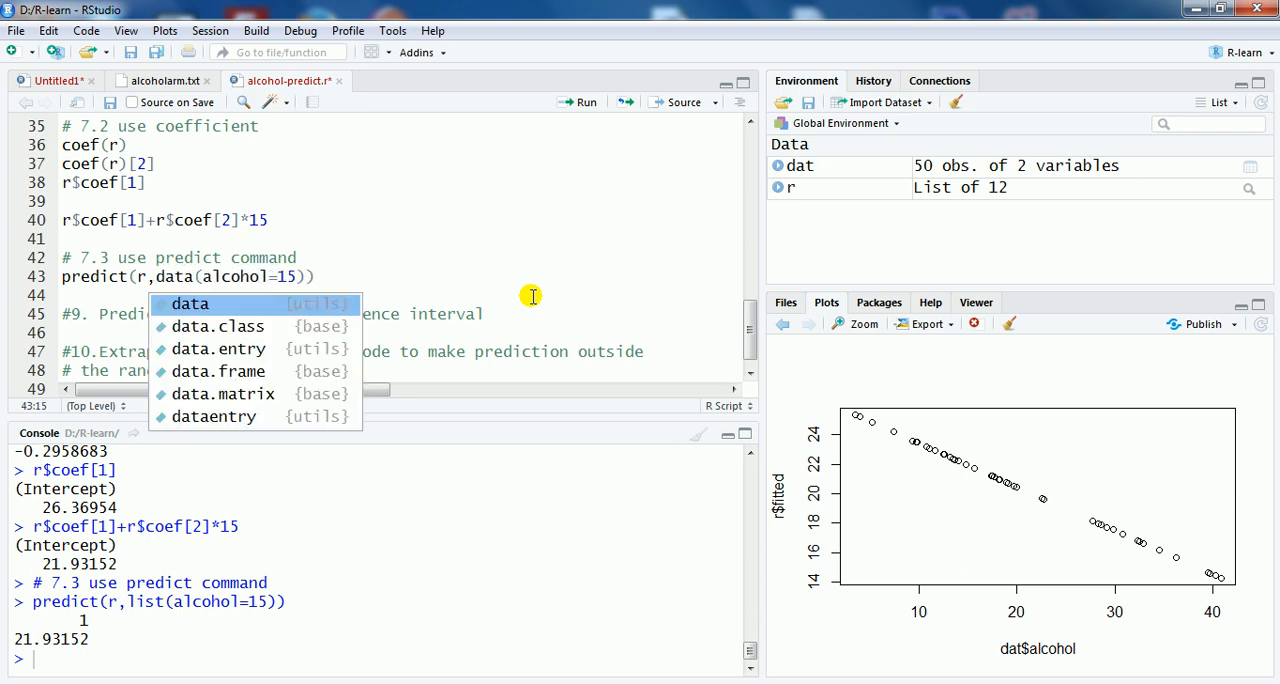
pyautogui.write('.fr')
pyautogui.press('Tab')
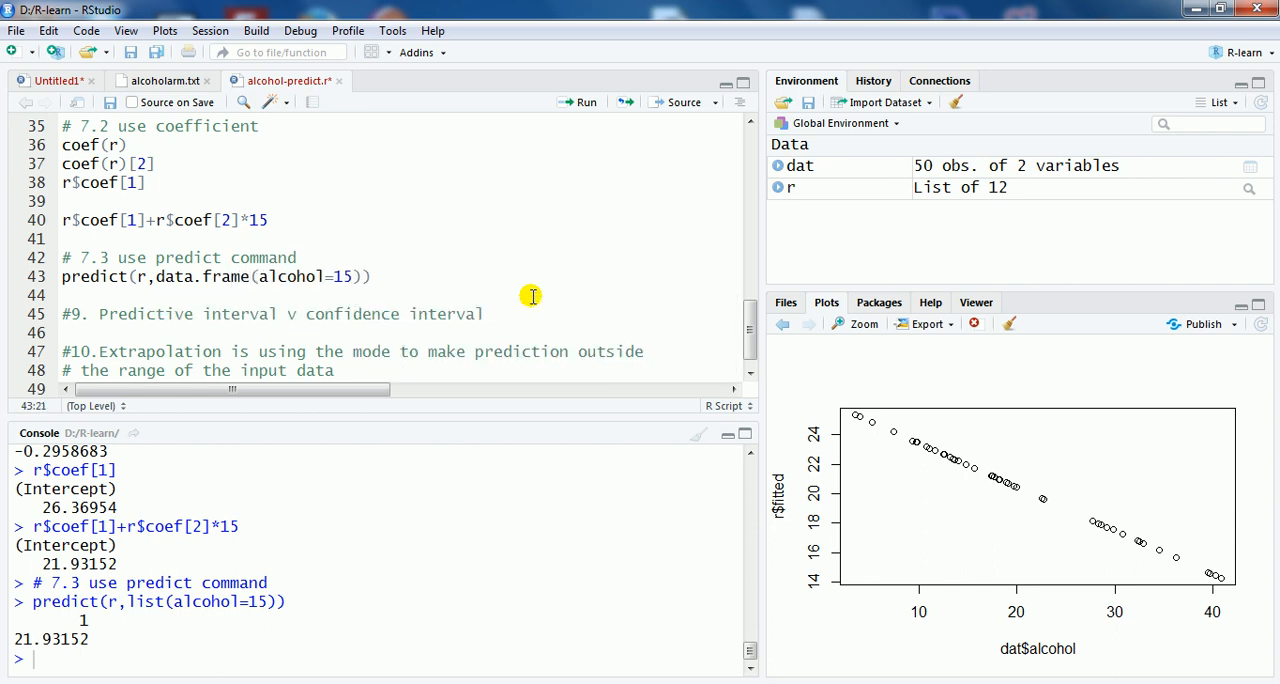
pyautogui.click(583, 103)
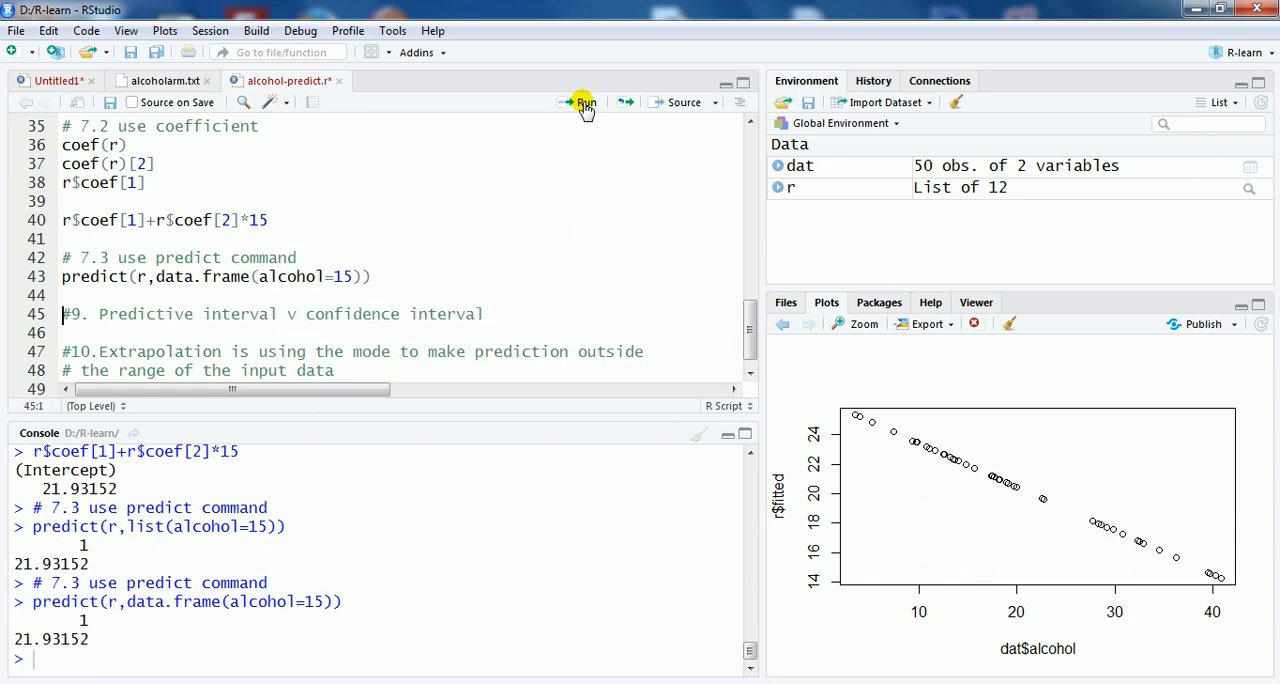
# Step: Extend the alcohol value in the predict call to the vector c(15,25,100) and run the line
pyautogui.click(336, 279)
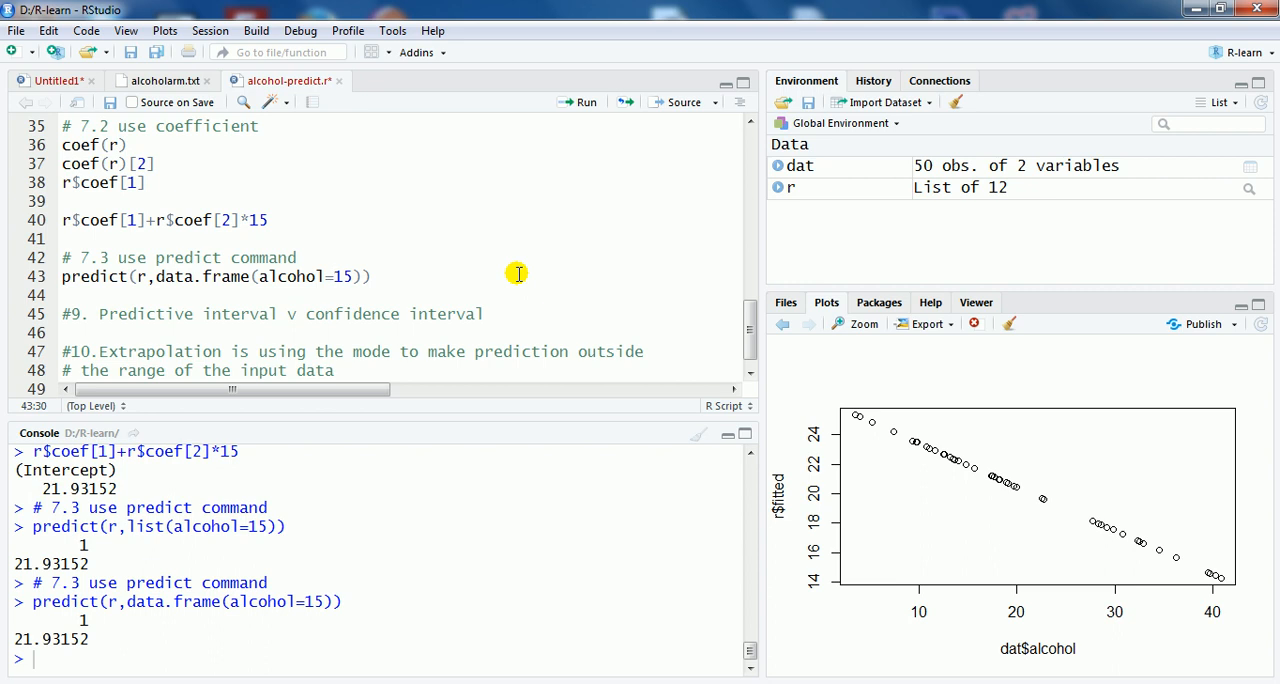
pyautogui.write('c(')
pyautogui.press('Right')
pyautogui.press('Right')
pyautogui.write(',')
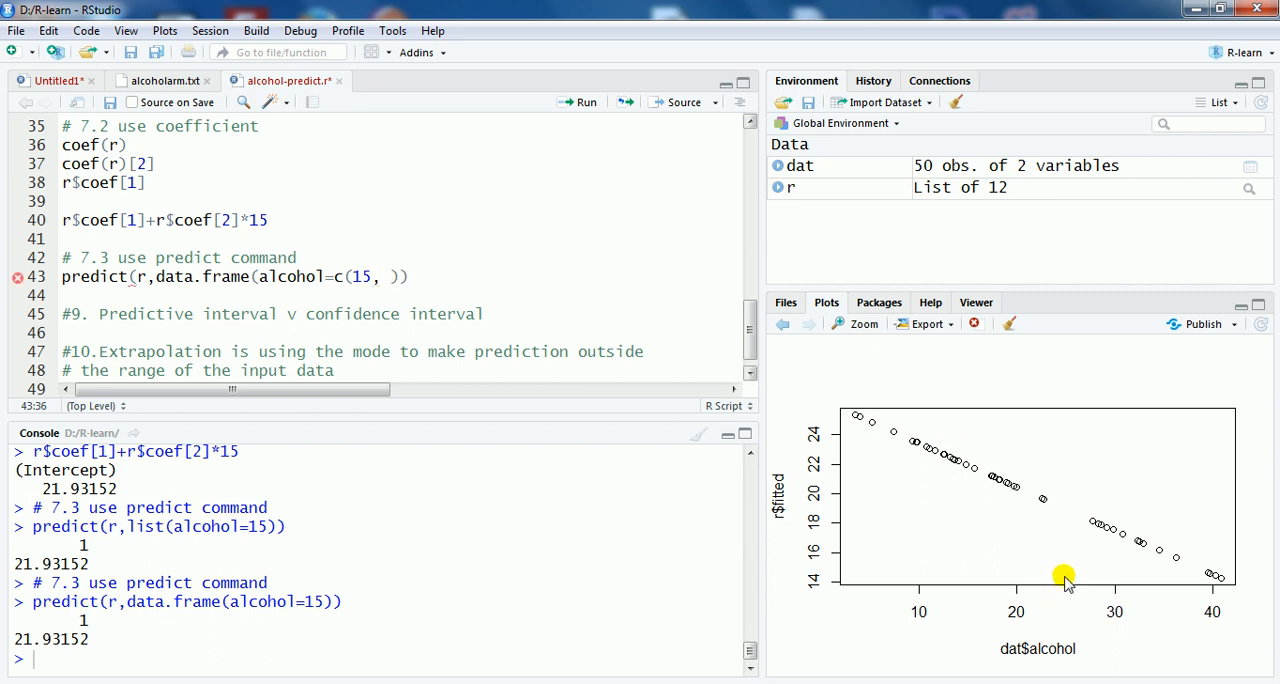
pyautogui.write('25')
pyautogui.press('BackSpace')
pyautogui.press('BackSpace')
pyautogui.press('BackSpace')
pyautogui.press('BackSpace')
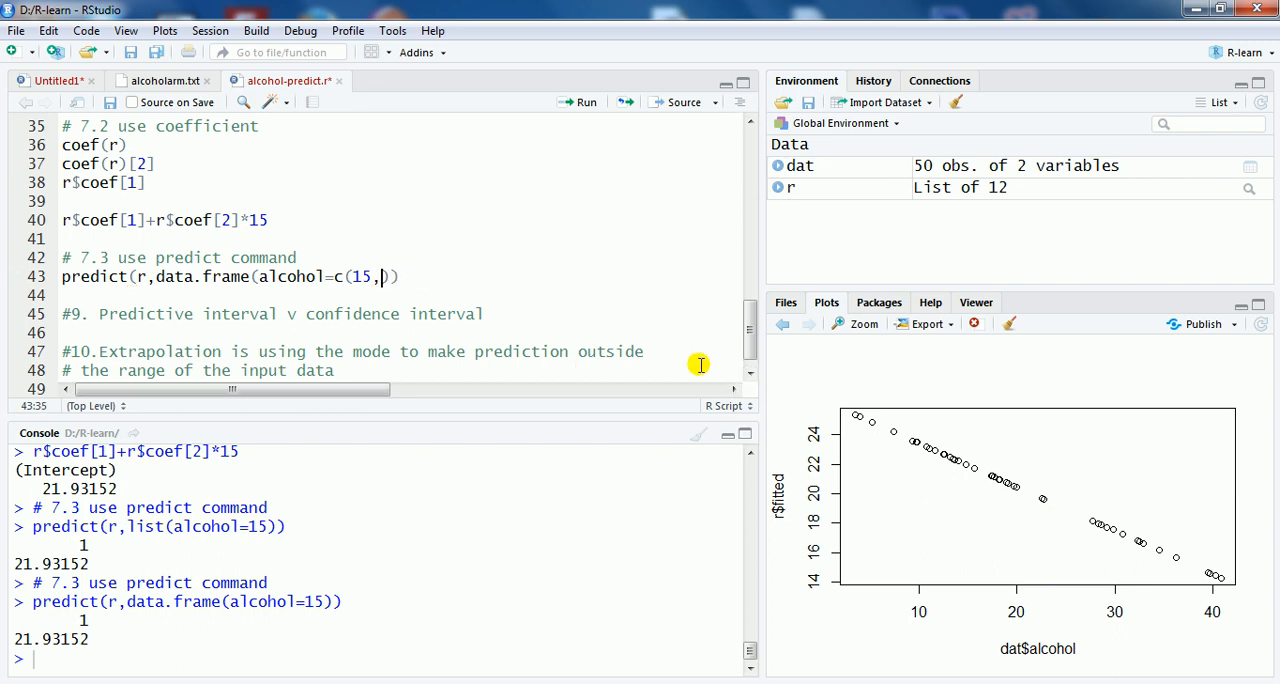
pyautogui.write(',25,')
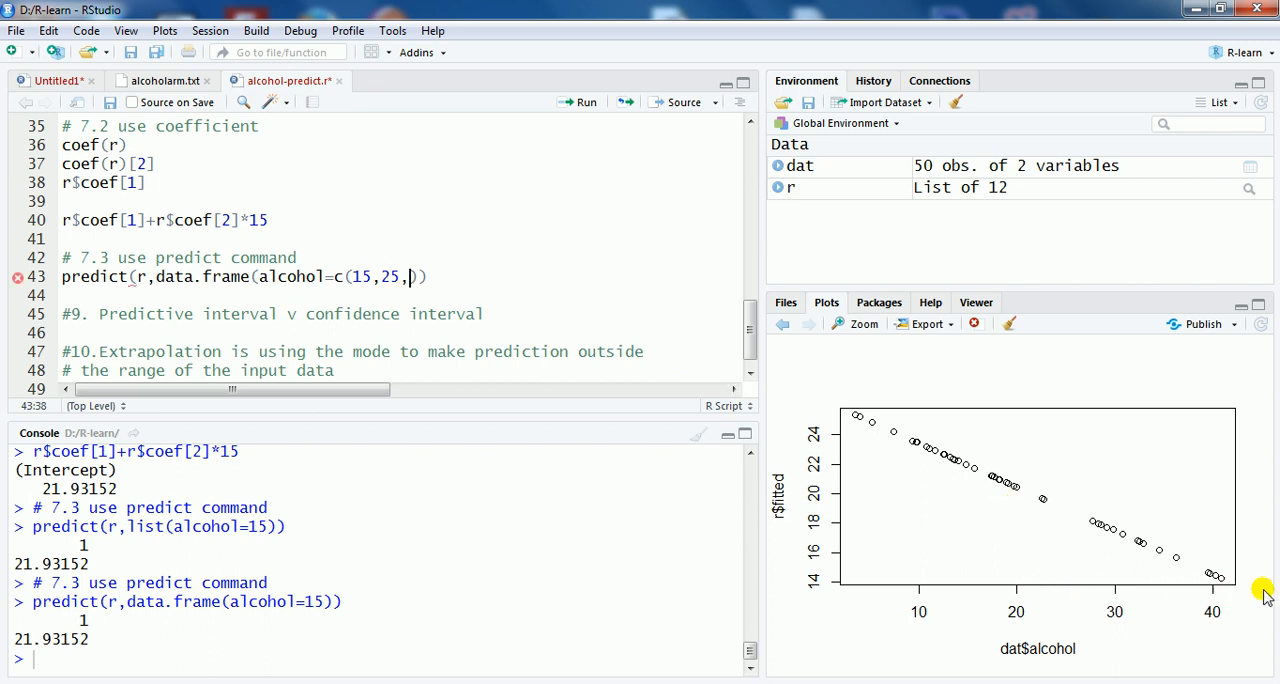
pyautogui.write('100')
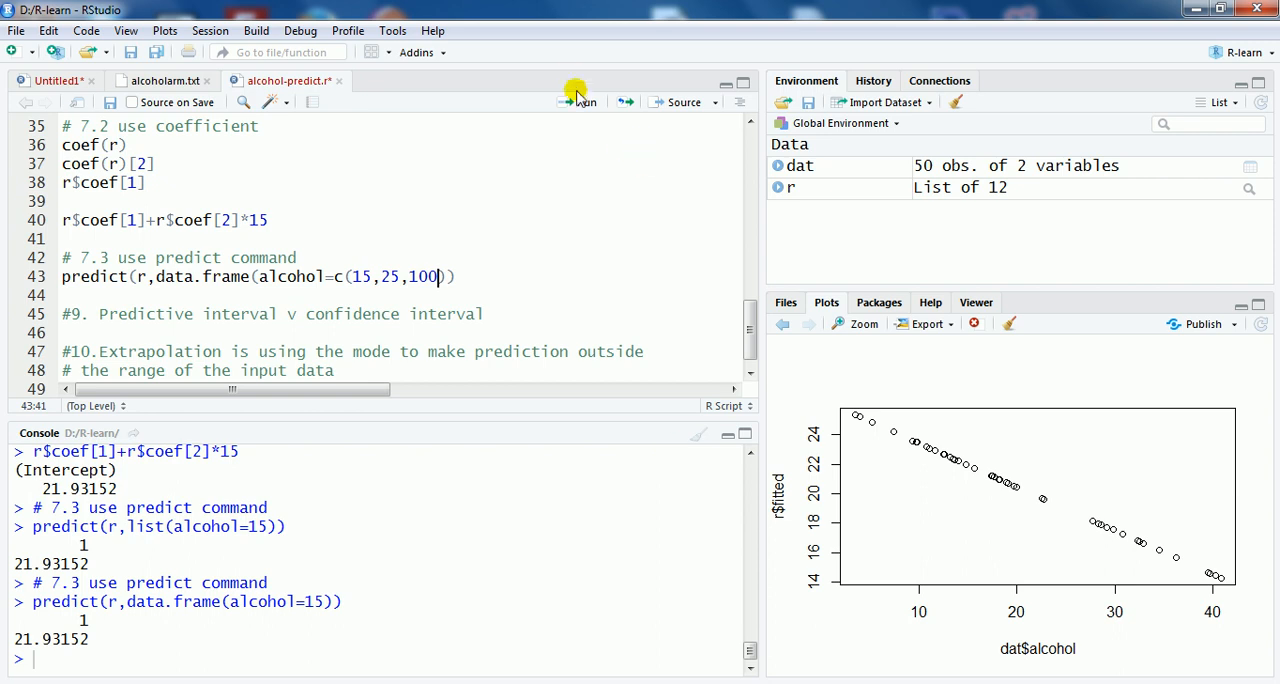
pyautogui.click(580, 101)
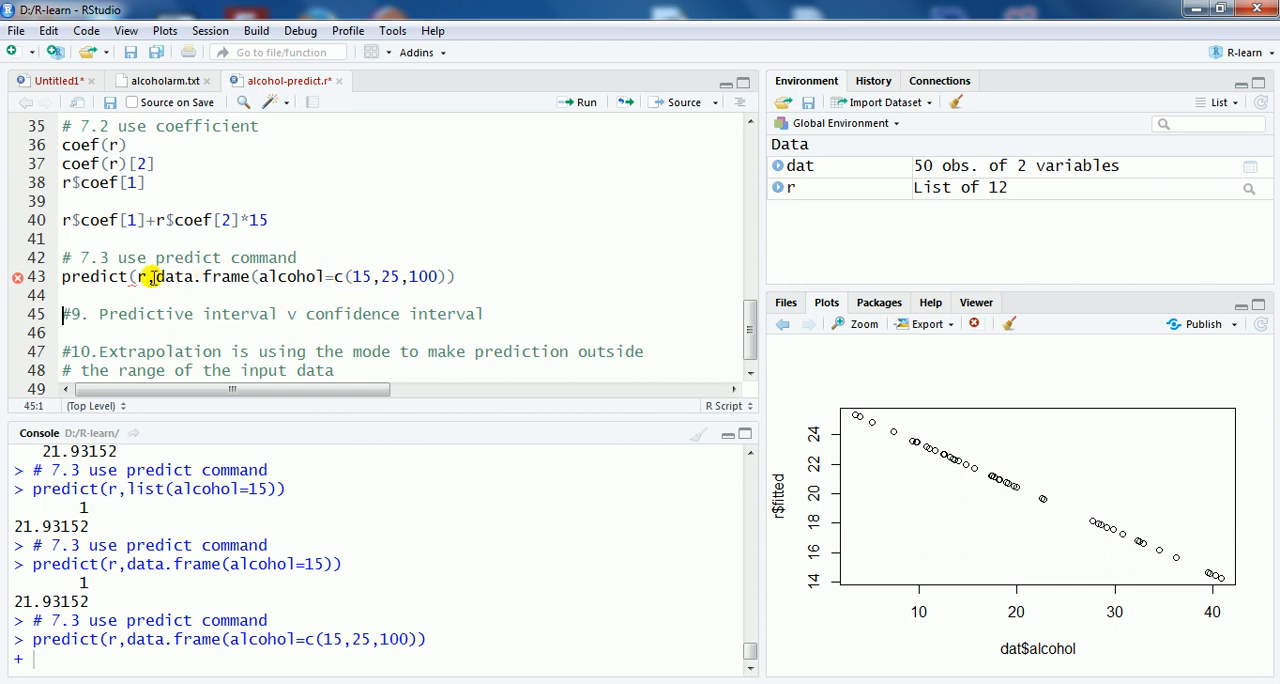
# Step: Add the missing closing parenthesis at the end of the predict call and rerun it until the predictions are computed
pyautogui.moveTo(128, 278)
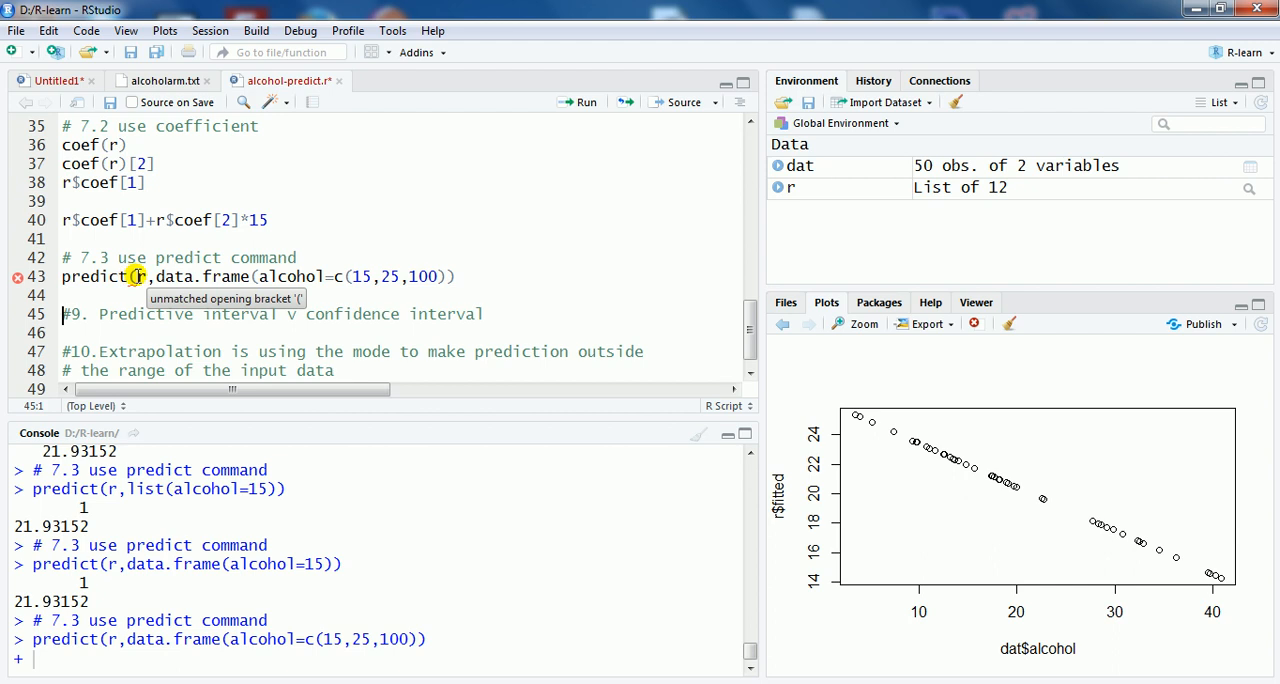
pyautogui.click(137, 277)
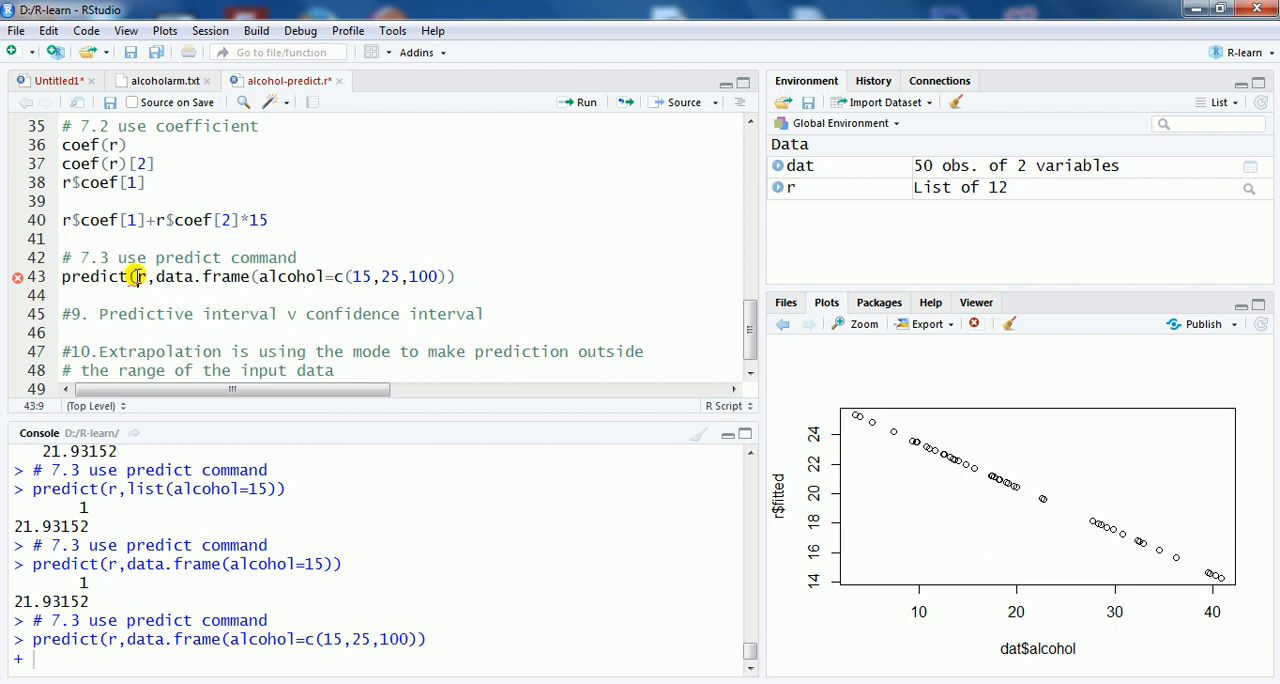
pyautogui.click(252, 277)
pyautogui.click(350, 277)
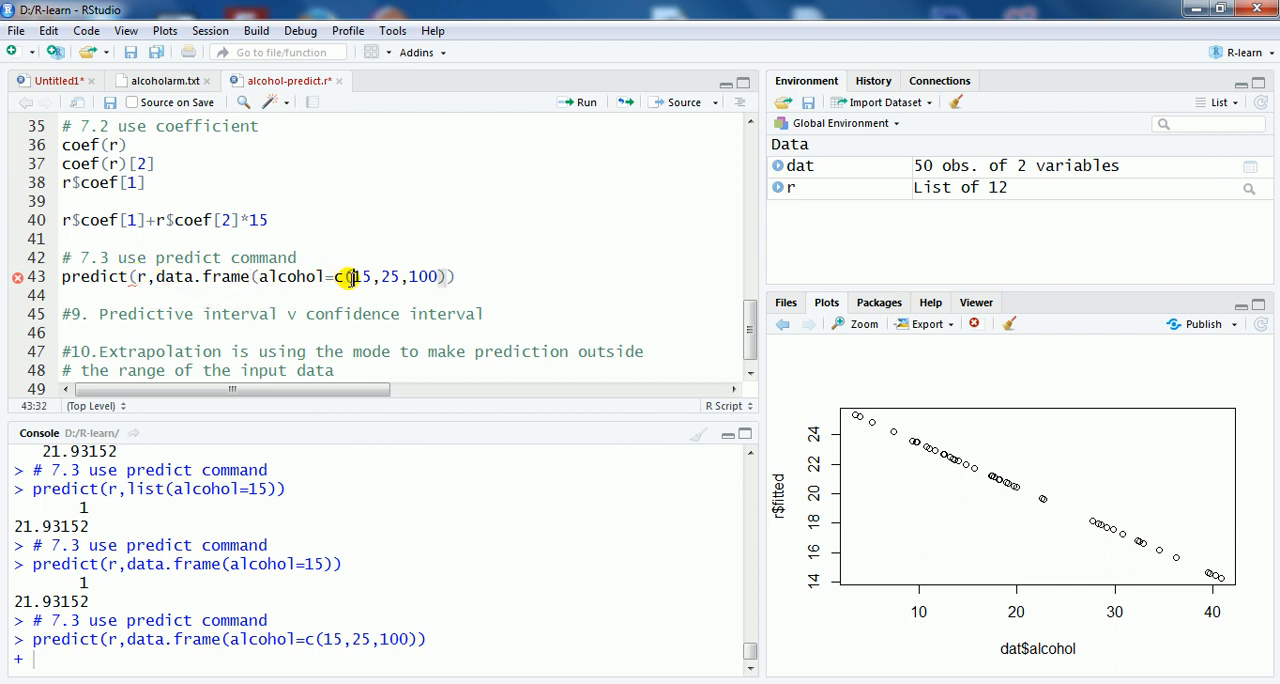
pyautogui.click(452, 277)
pyautogui.write(')')
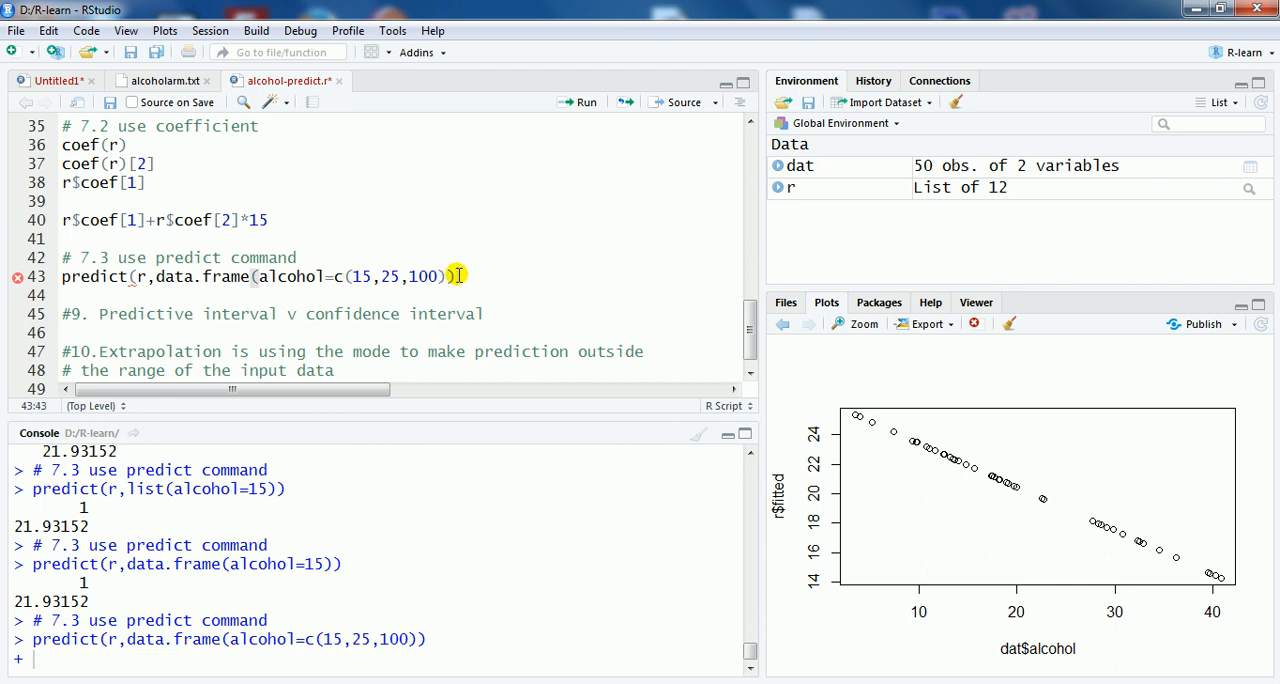
pyautogui.write(')')
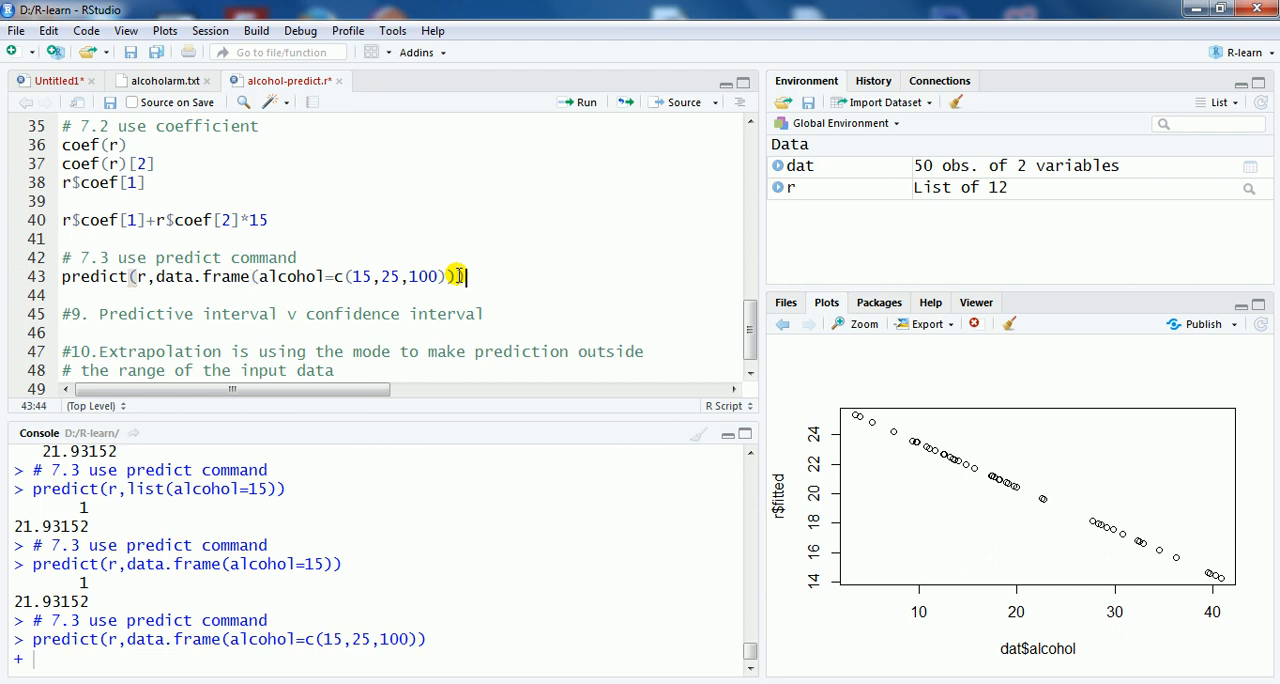
pyautogui.click(589, 108)
pyautogui.click(588, 105)
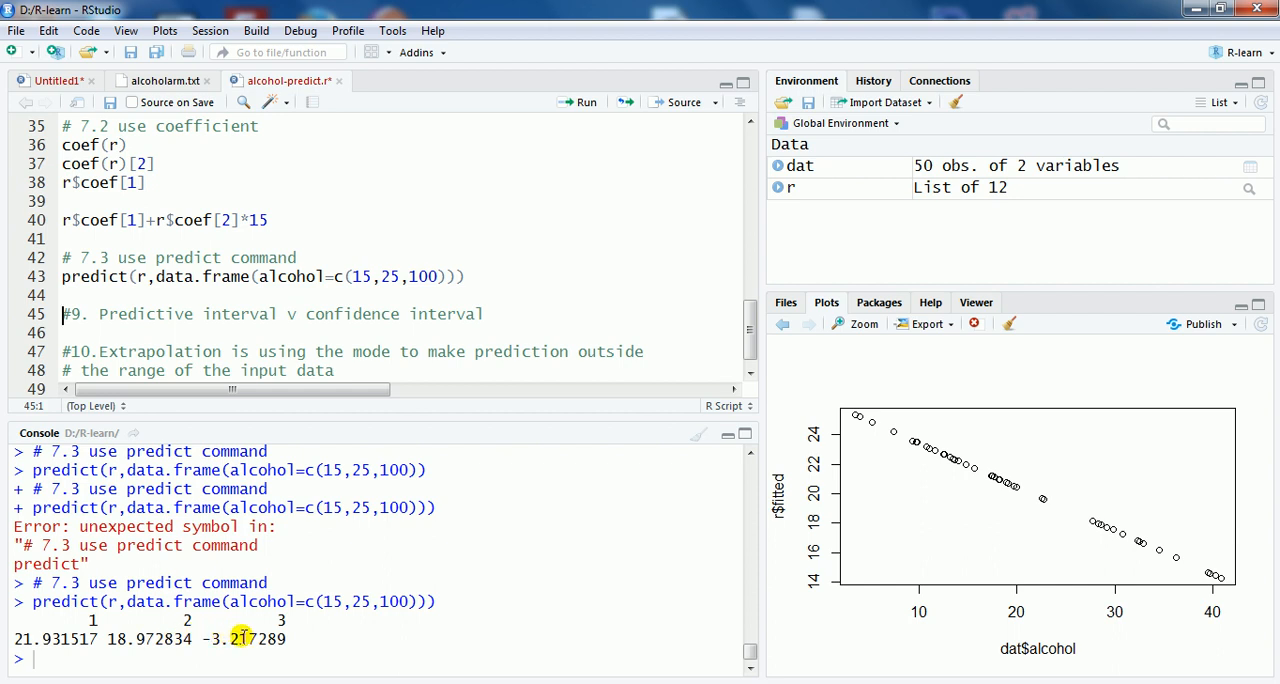
pyautogui.moveTo(202, 638); pyautogui.dragTo(218, 638)
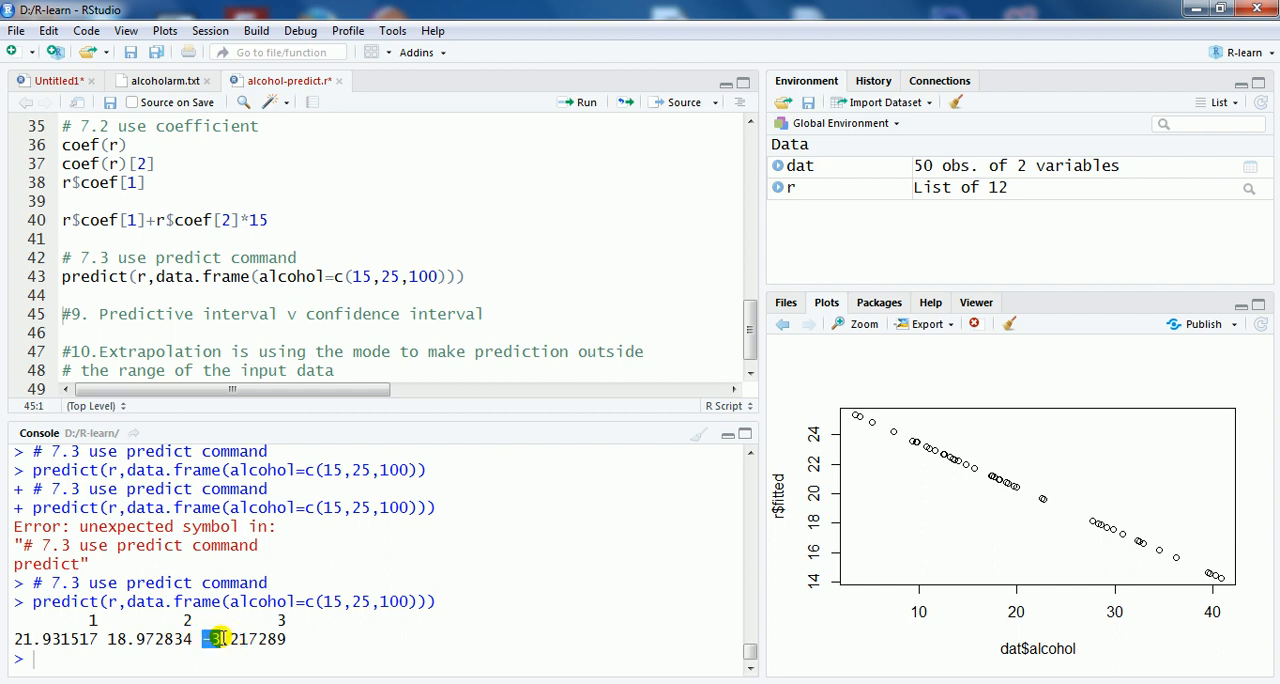
# Step: Renumber the "Predictive interval v confidence interval" comment to 8 and the "Extrapolation" comment to 9
pyautogui.click(301, 294)
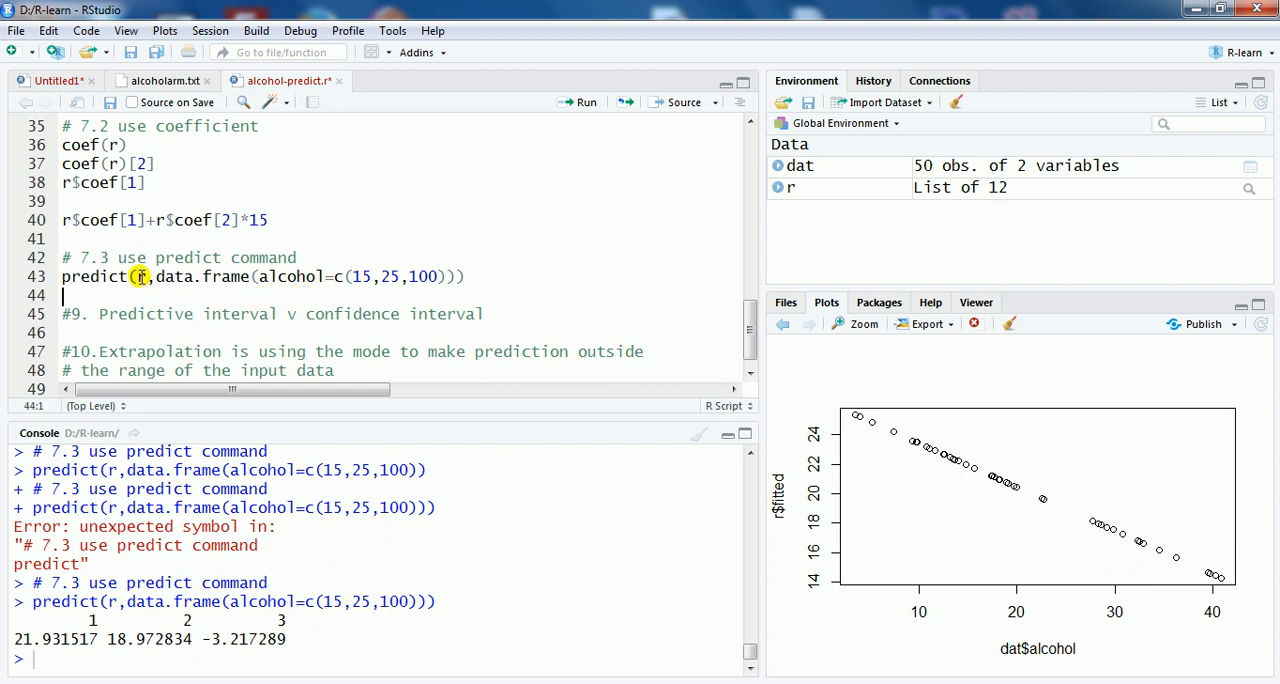
pyautogui.click(79, 315)
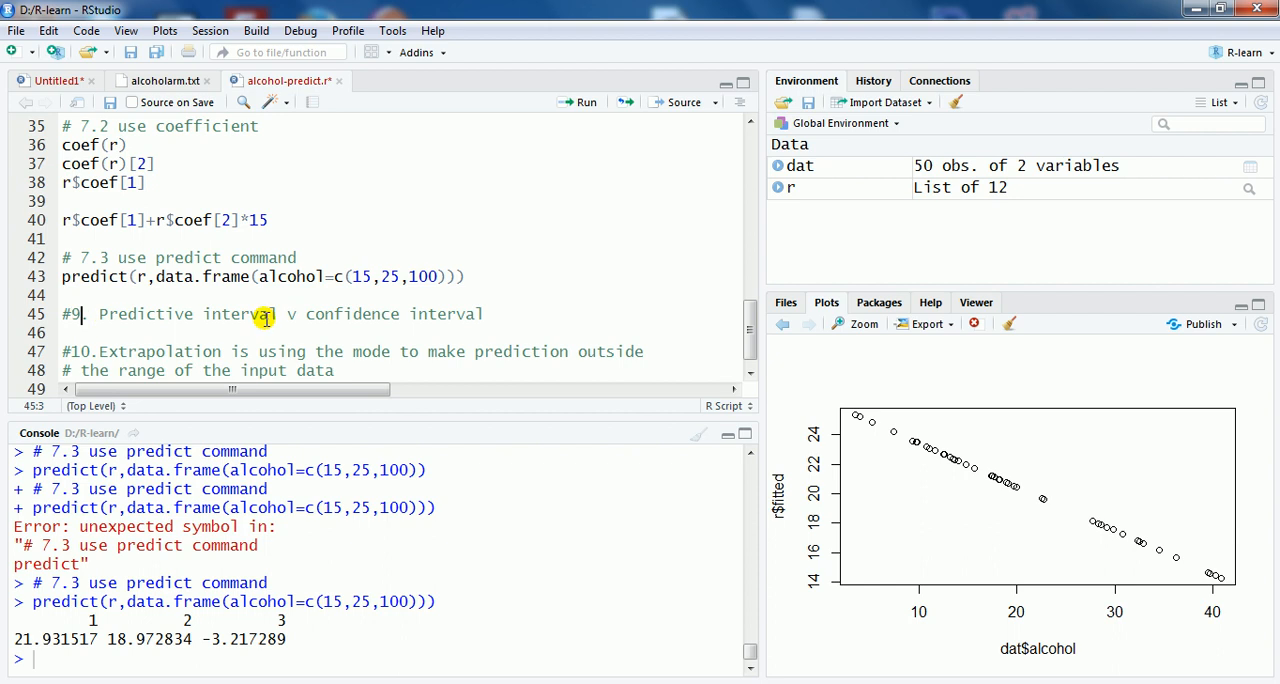
pyautogui.press('BackSpace')
pyautogui.write('8')
pyautogui.press('Right')
pyautogui.press('Right')
pyautogui.press('BackSpace')
pyautogui.press('BackSpace')
pyautogui.write('9')
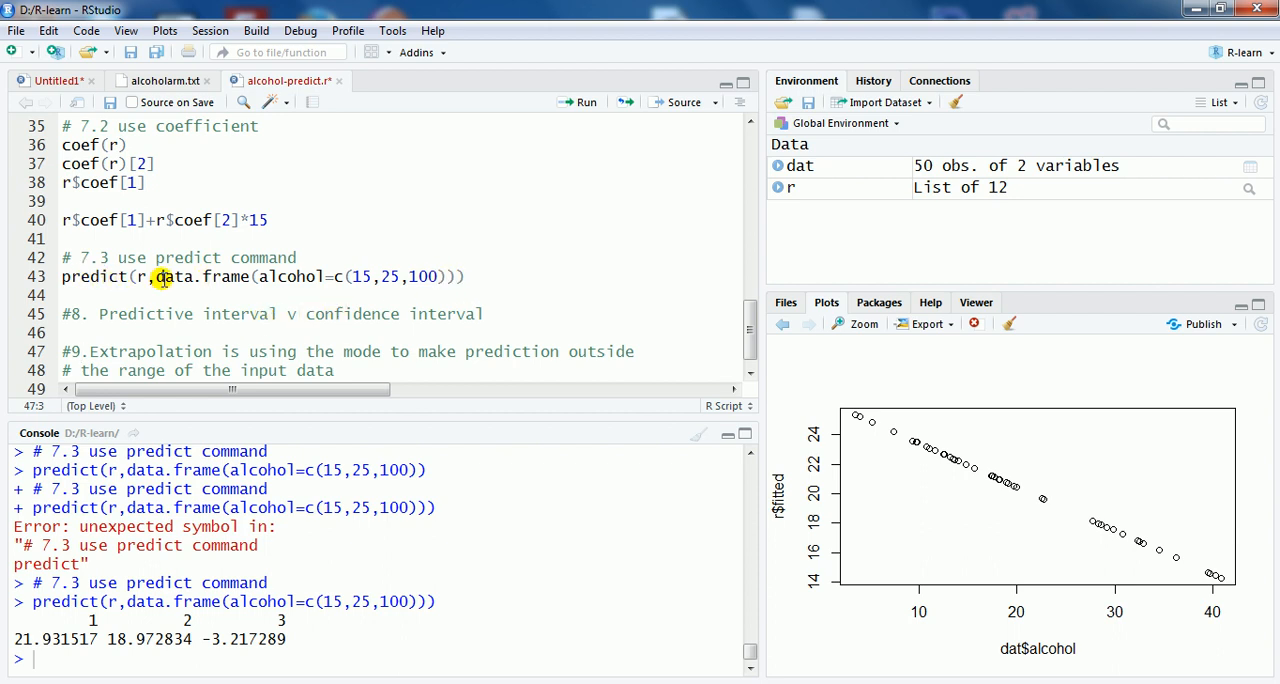
# Step: Add the argument interval="confidence" to the predict call after the data.frame argument
pyautogui.click(445, 276)
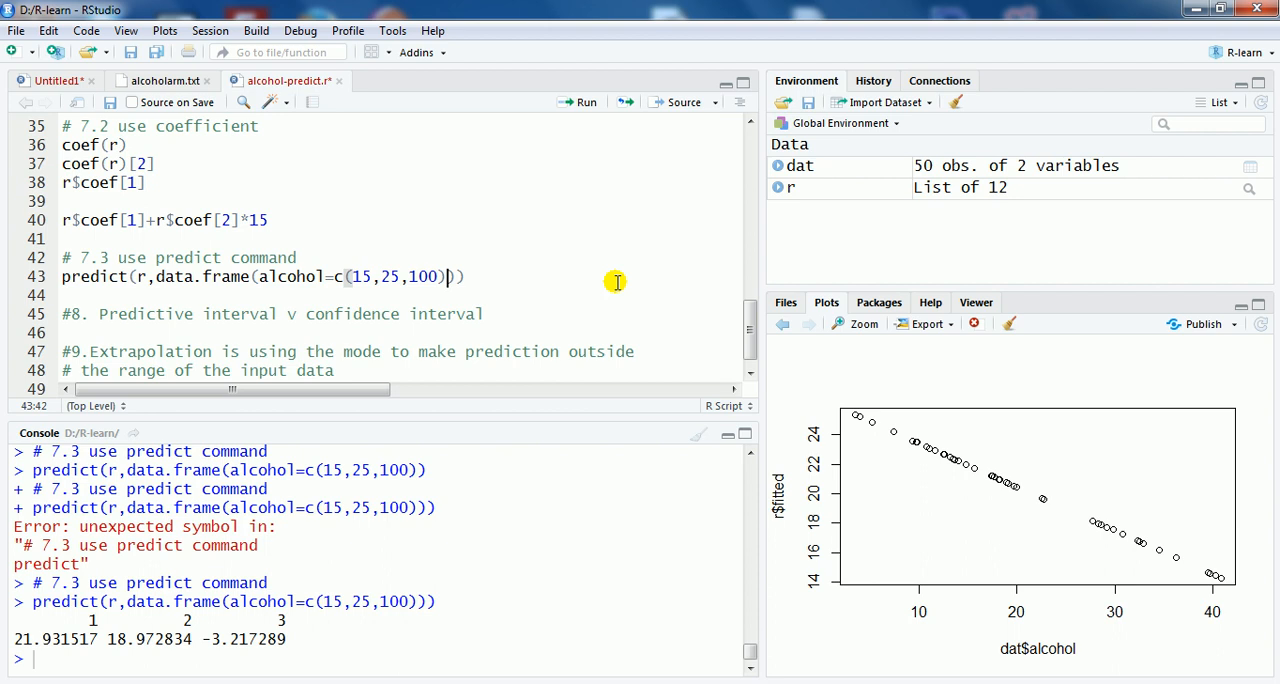
pyautogui.press('Right')
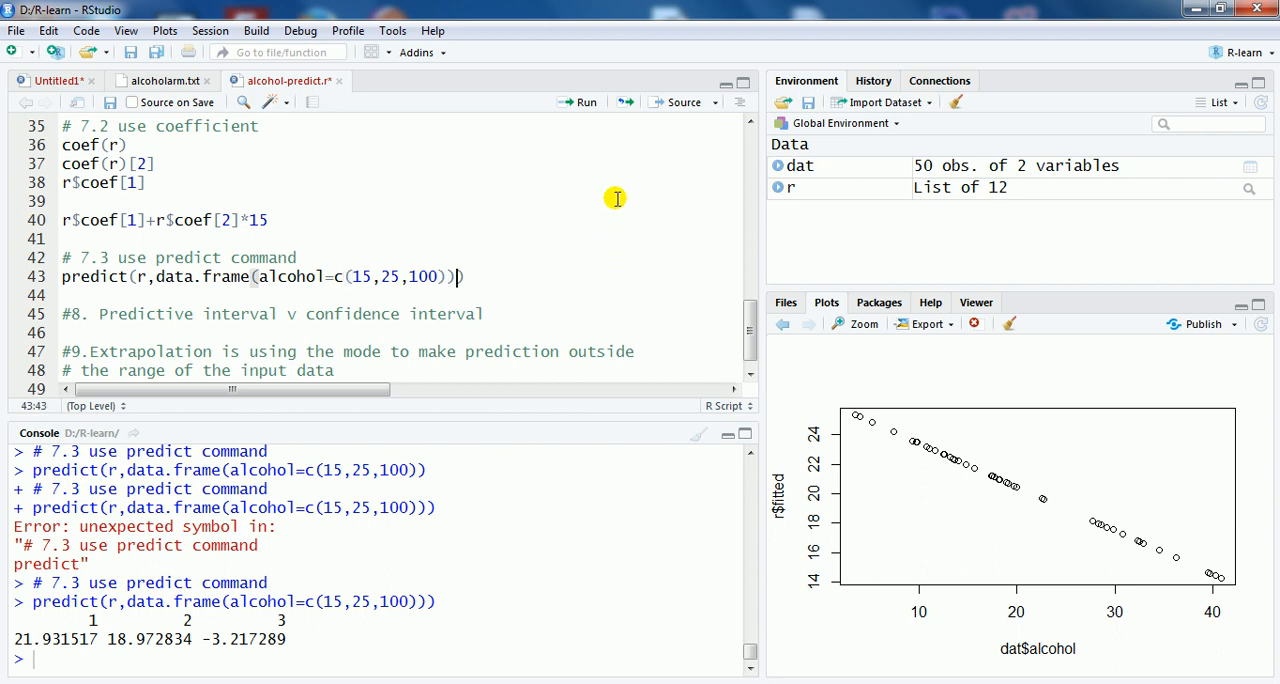
pyautogui.write(', interval=')
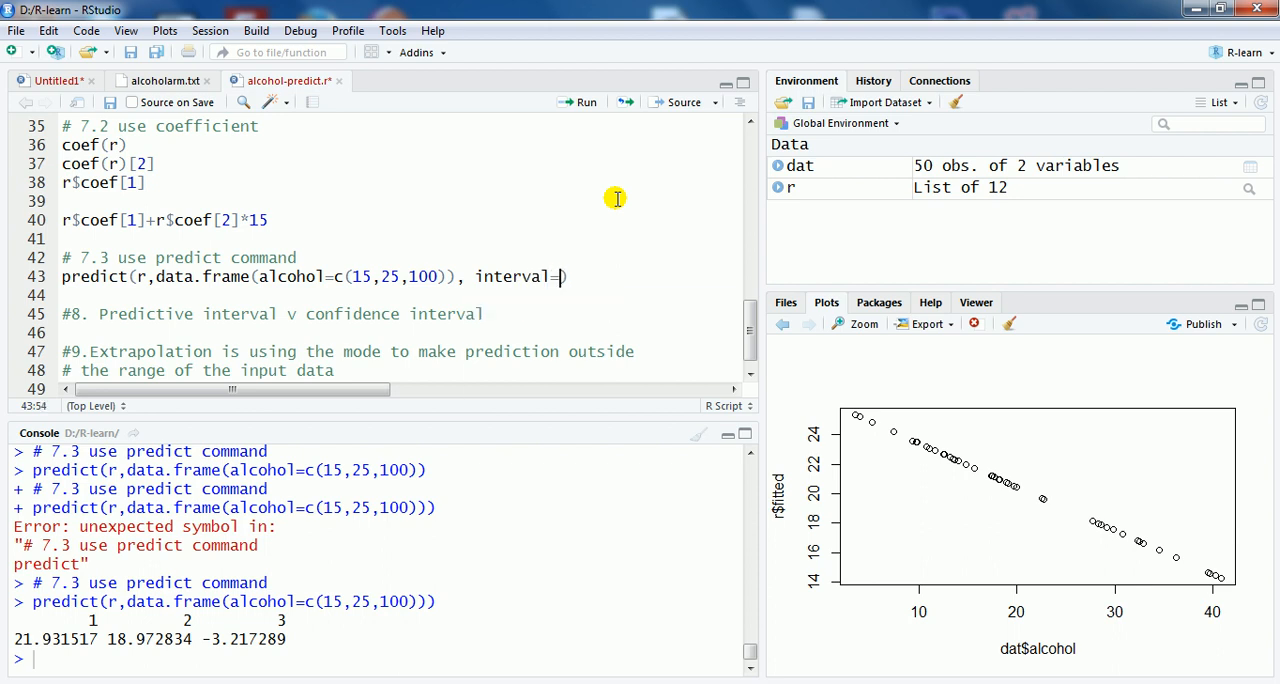
pyautogui.write('"confidence"')
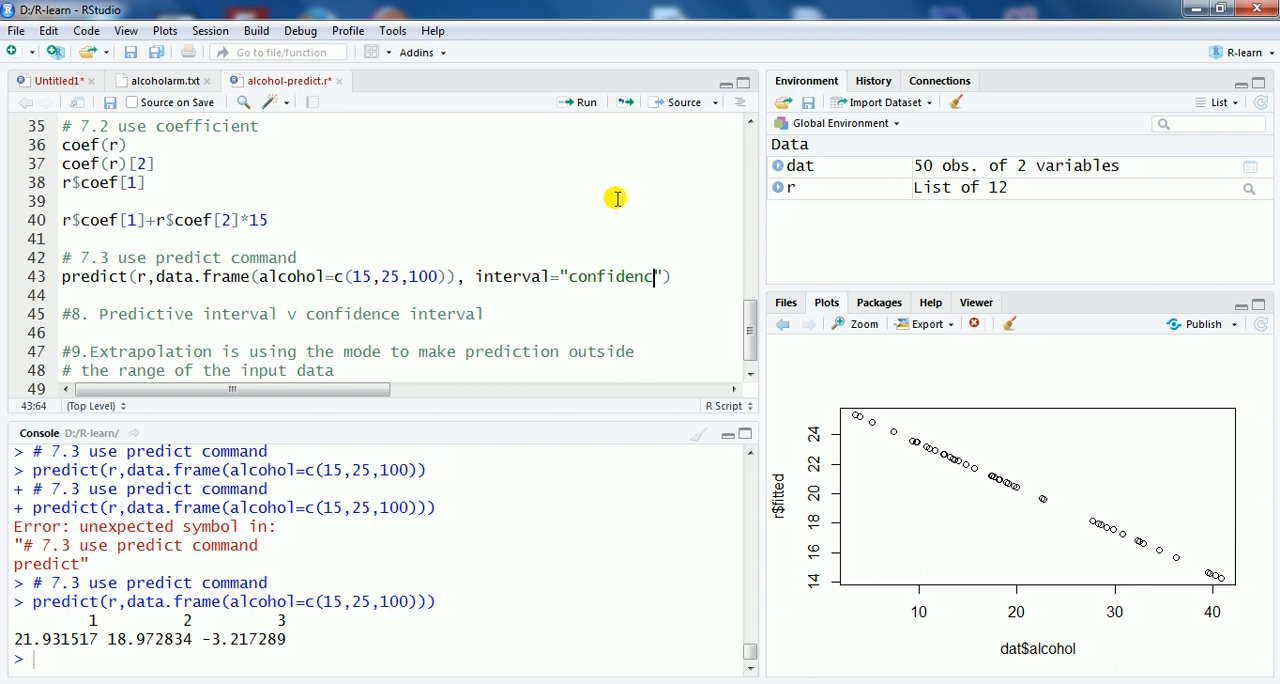
pyautogui.write(', level')
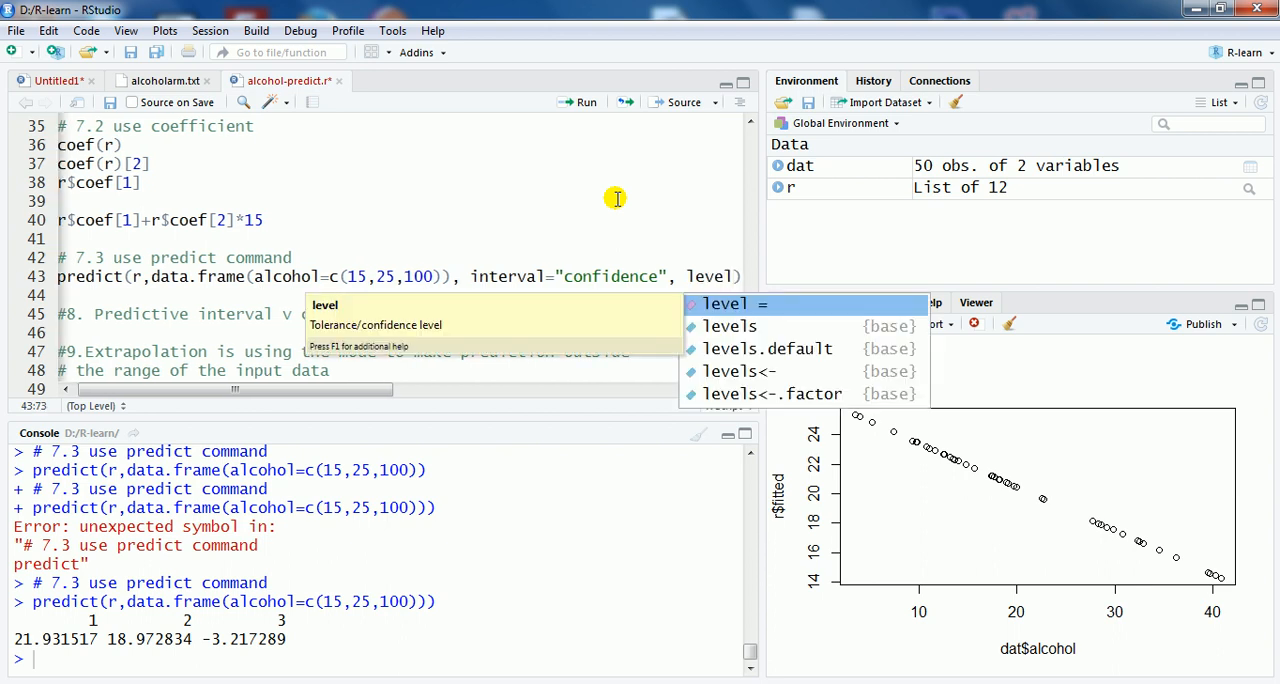
pyautogui.write('=0.')
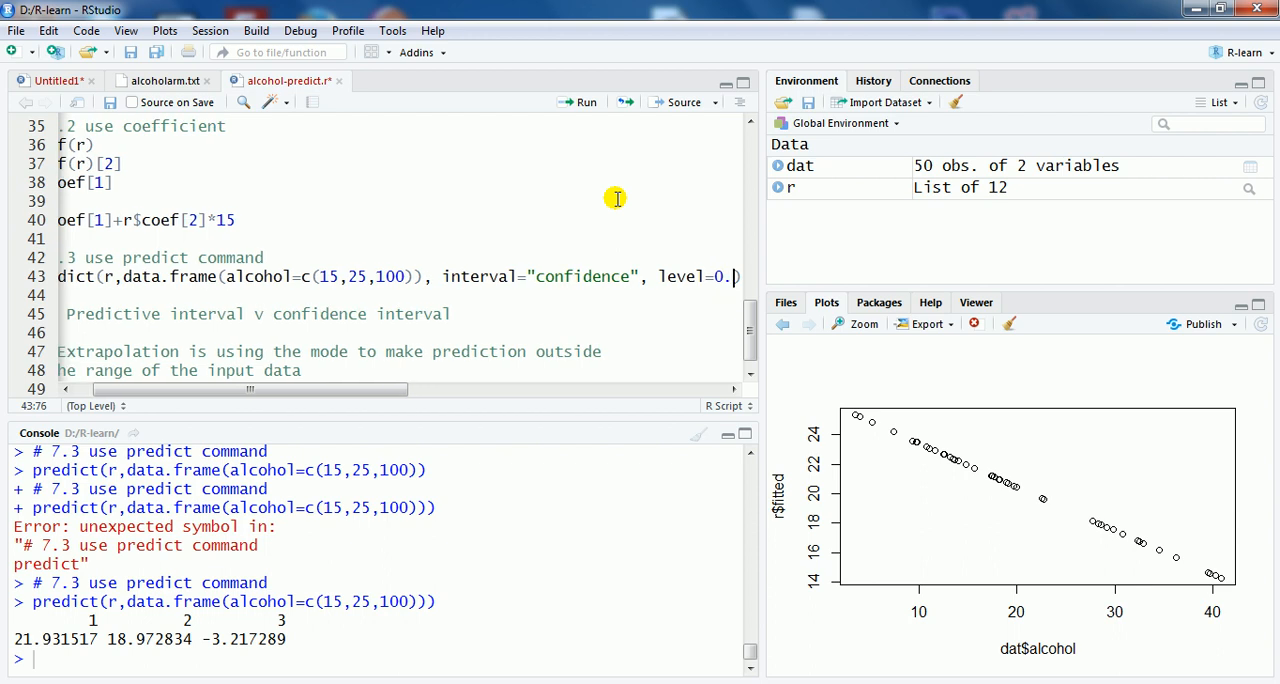
pyautogui.write('9')
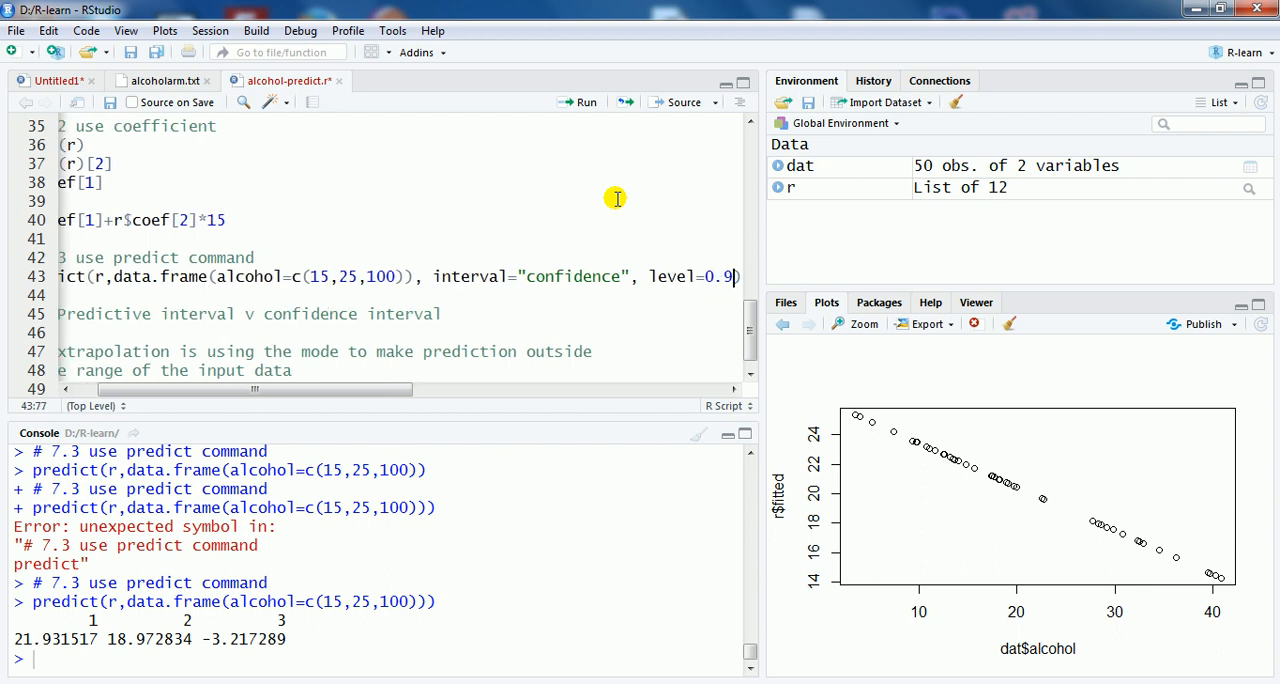
# Step: Add the argument level=0.9 after interval="confidence" in the predict call, run the line and inspect the interval bounds in the output
pyautogui.click(580, 106)
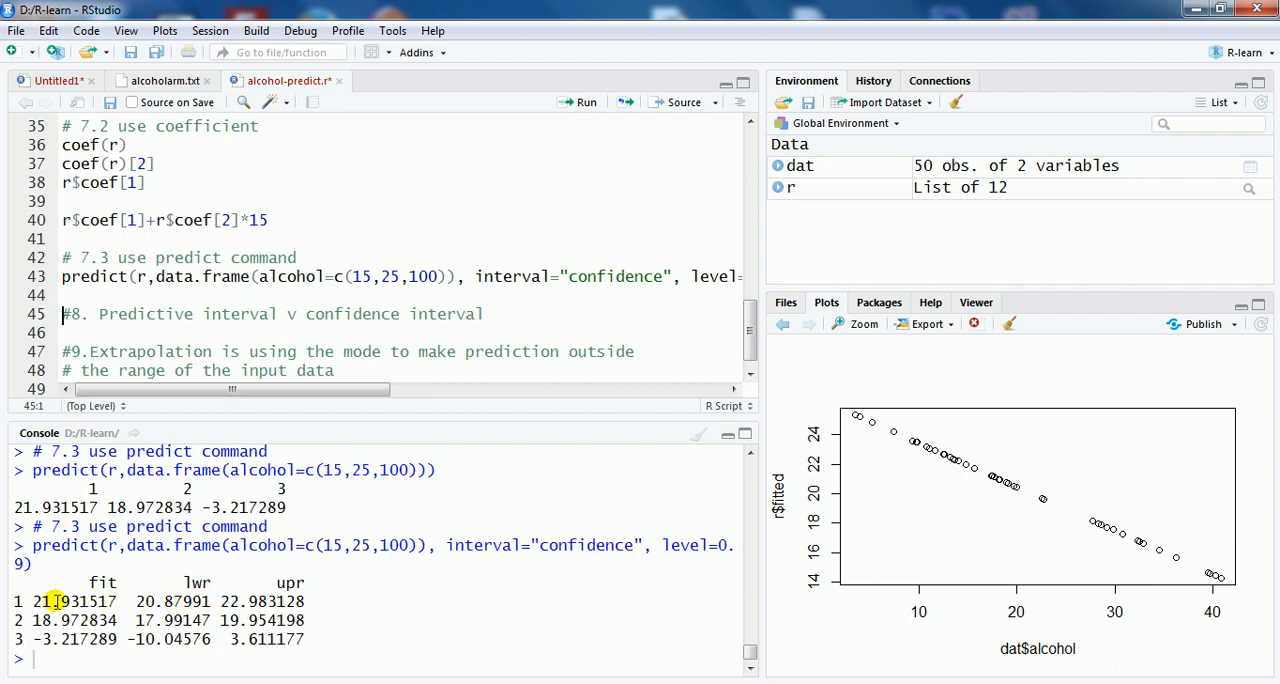
pyautogui.moveTo(33, 602); pyautogui.dragTo(277, 602)
pyautogui.click(146, 603)
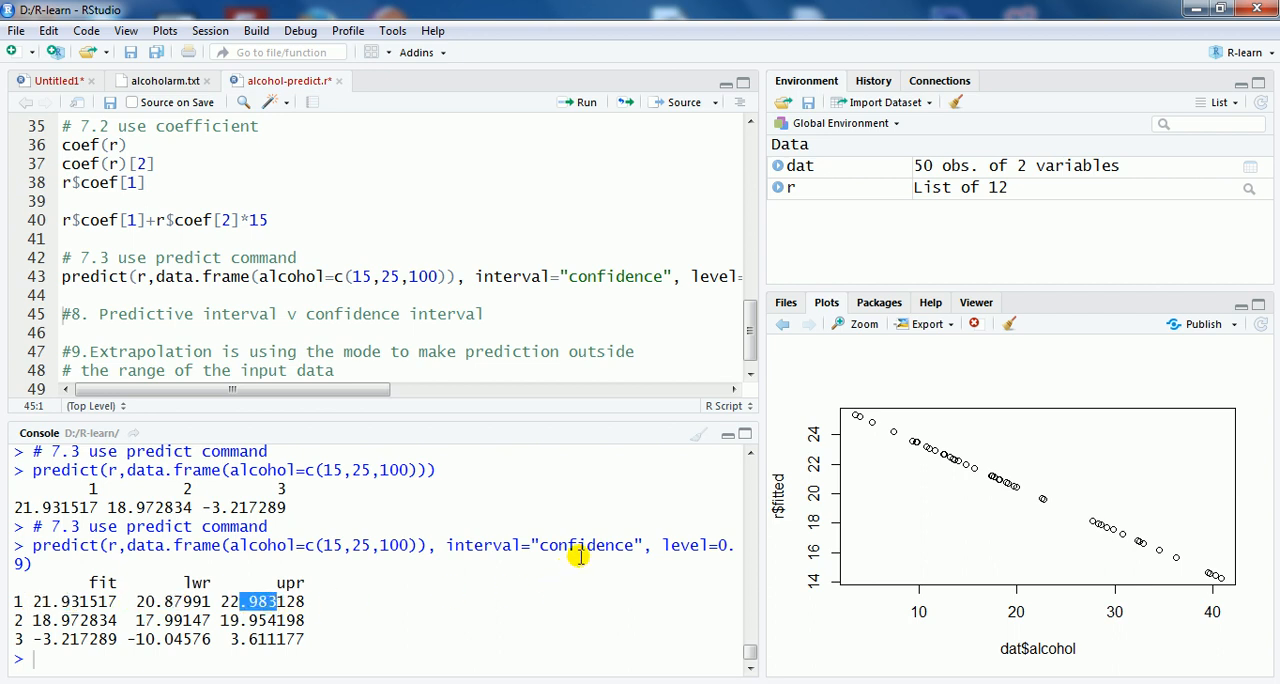
pyautogui.click(186, 634)
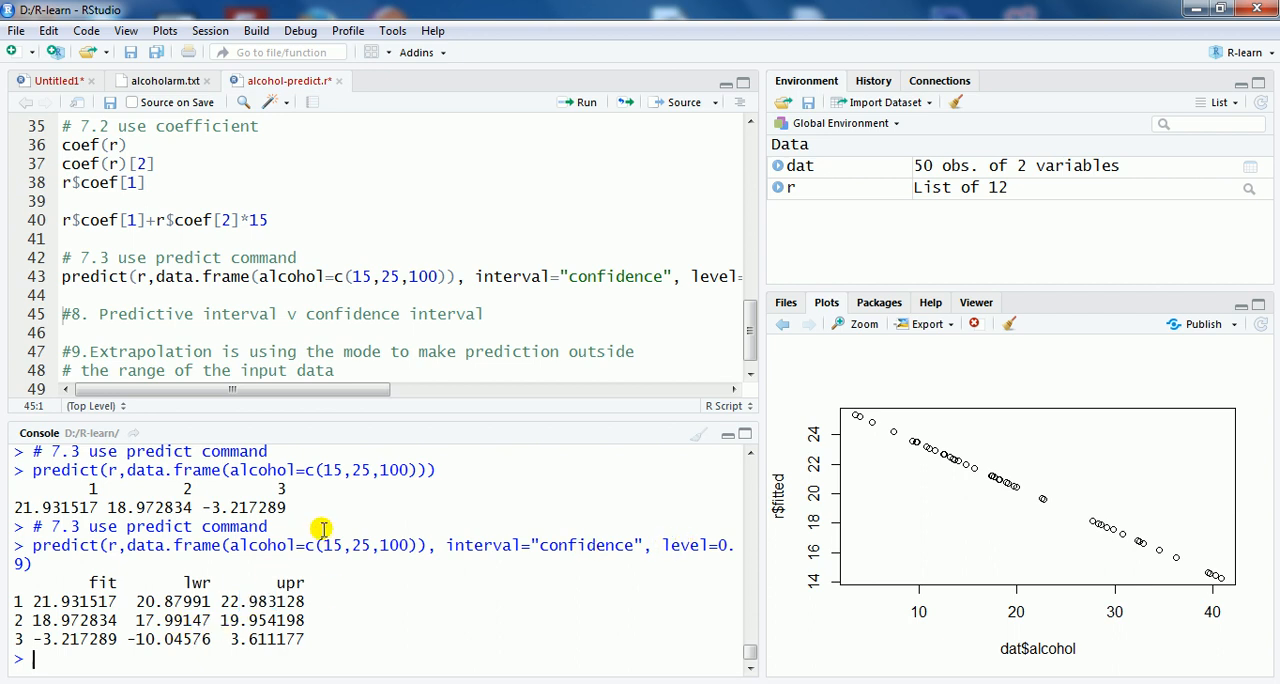
# Step: Replace the interval argument's value with "prediction" in the predict call and run the line
pyautogui.click(664, 278)
pyautogui.press('BackSpace')
pyautogui.press('BackSpace')
pyautogui.press('BackSpace')
pyautogui.press('BackSpace')
pyautogui.press('BackSpace')
pyautogui.press('BackSpace')
pyautogui.press('BackSpace')
pyautogui.press('BackSpace')
pyautogui.press('BackSpace')
pyautogui.press('BackSpace')
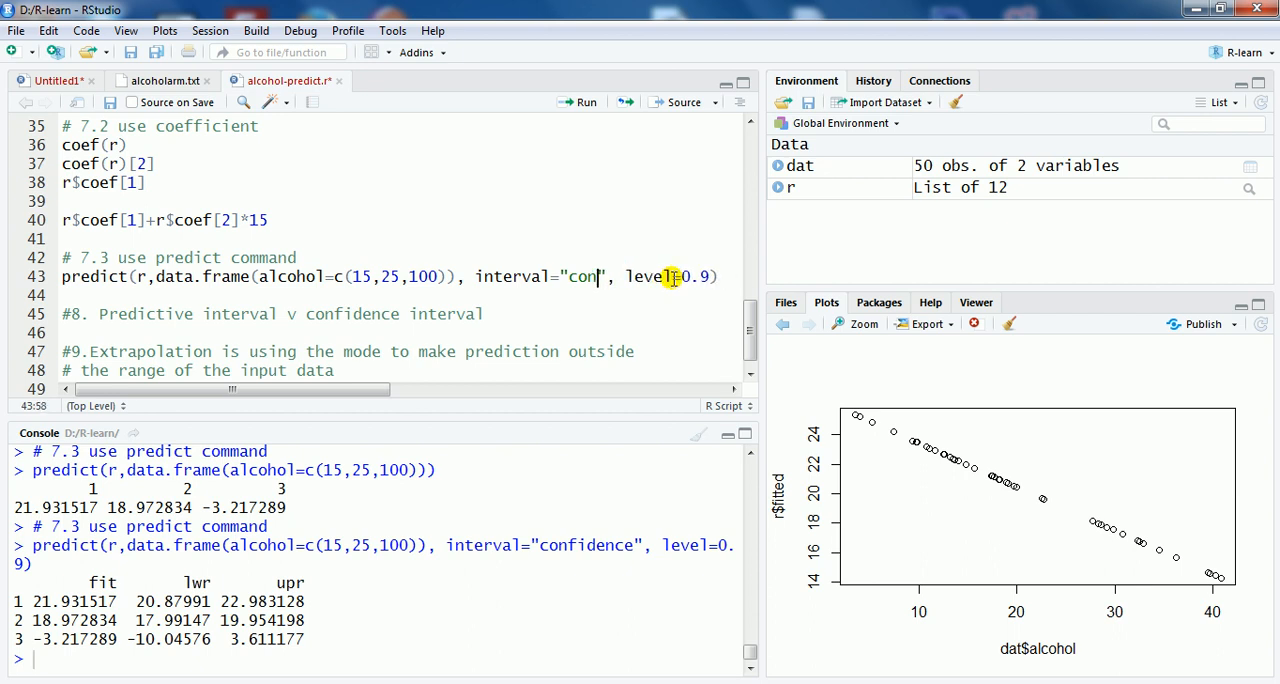
pyautogui.write('predic')
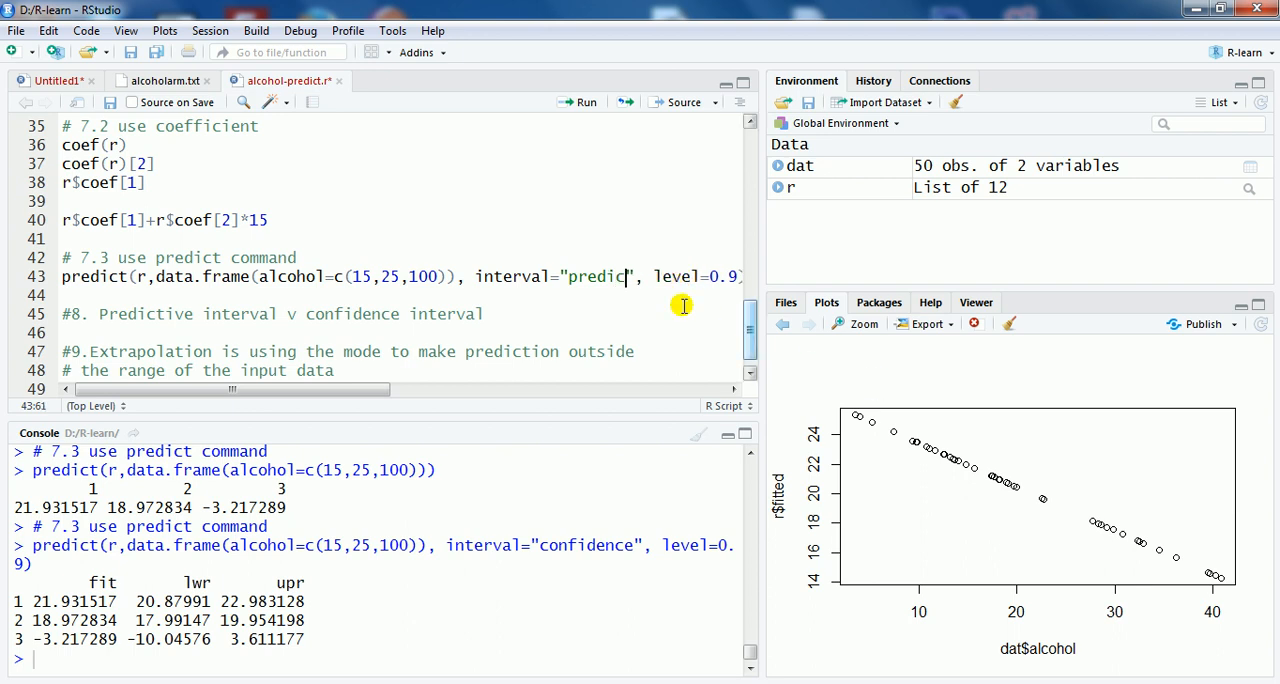
pyautogui.write('ti')
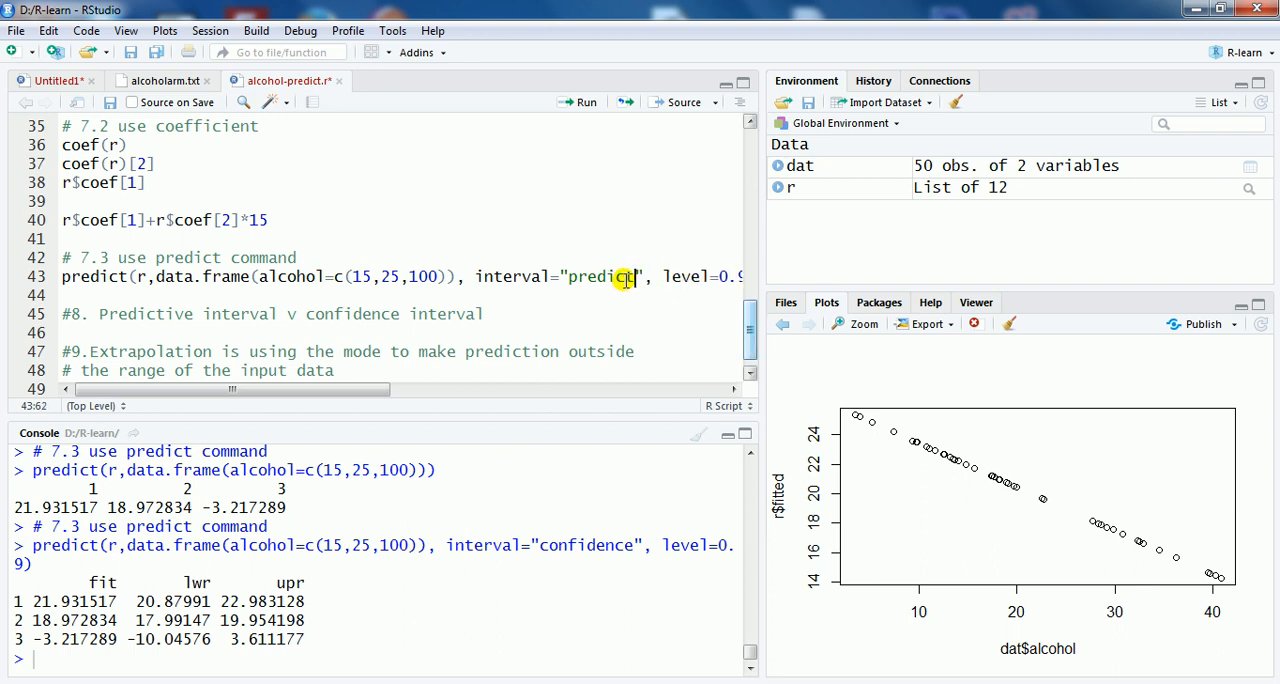
pyautogui.write('on')
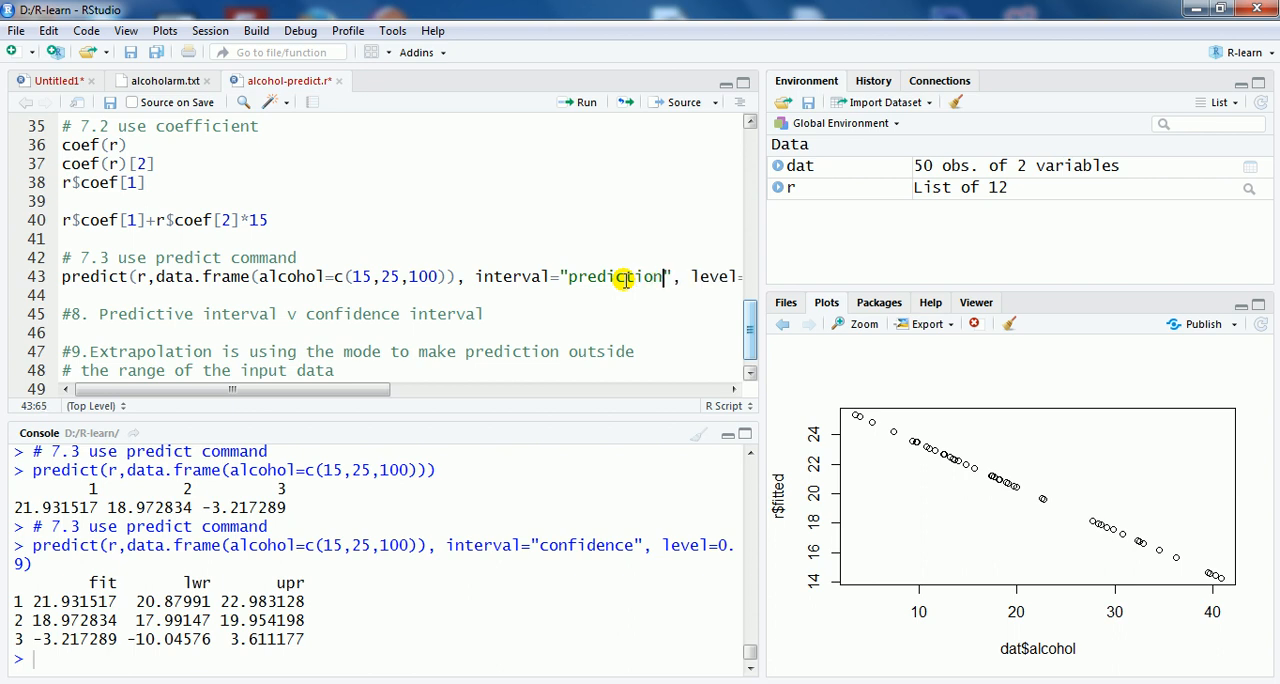
pyautogui.click(580, 102)
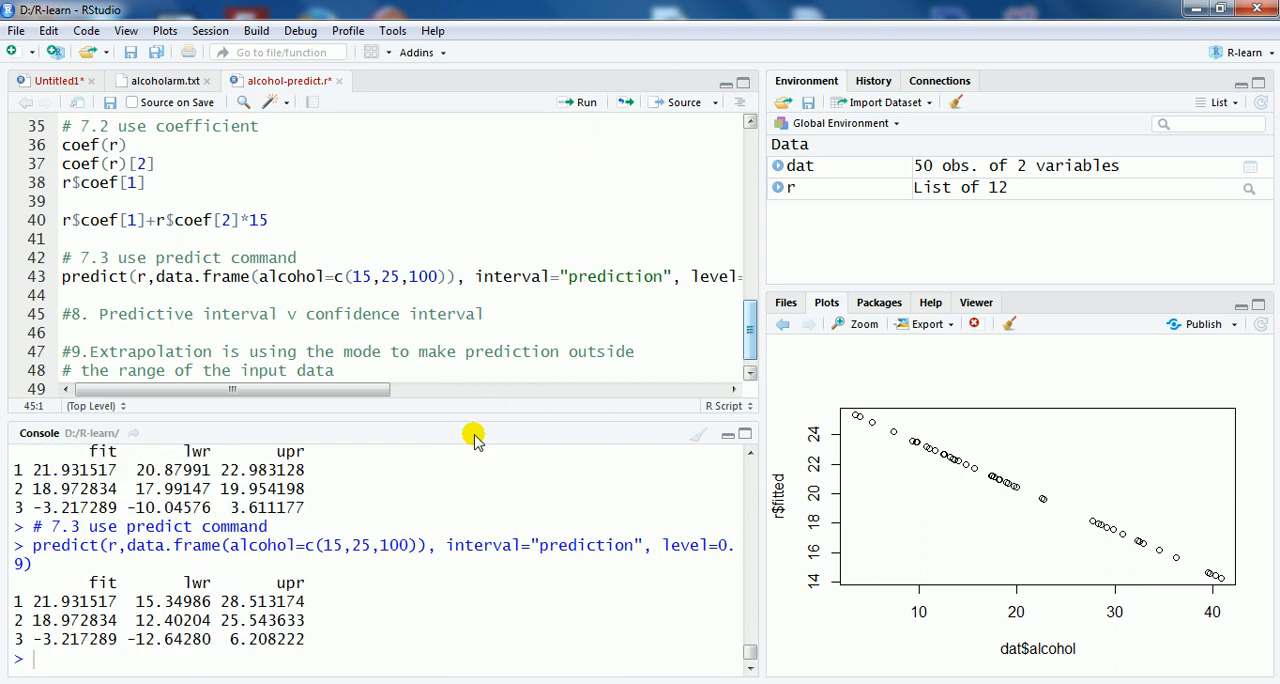
# Step: Try the value "predictive" for the interval argument of the predict call and run the line
pyautogui.click(667, 277)
pyautogui.press('BackSpace')
pyautogui.press('BackSpace')
pyautogui.write('ve')
pyautogui.click(586, 104)
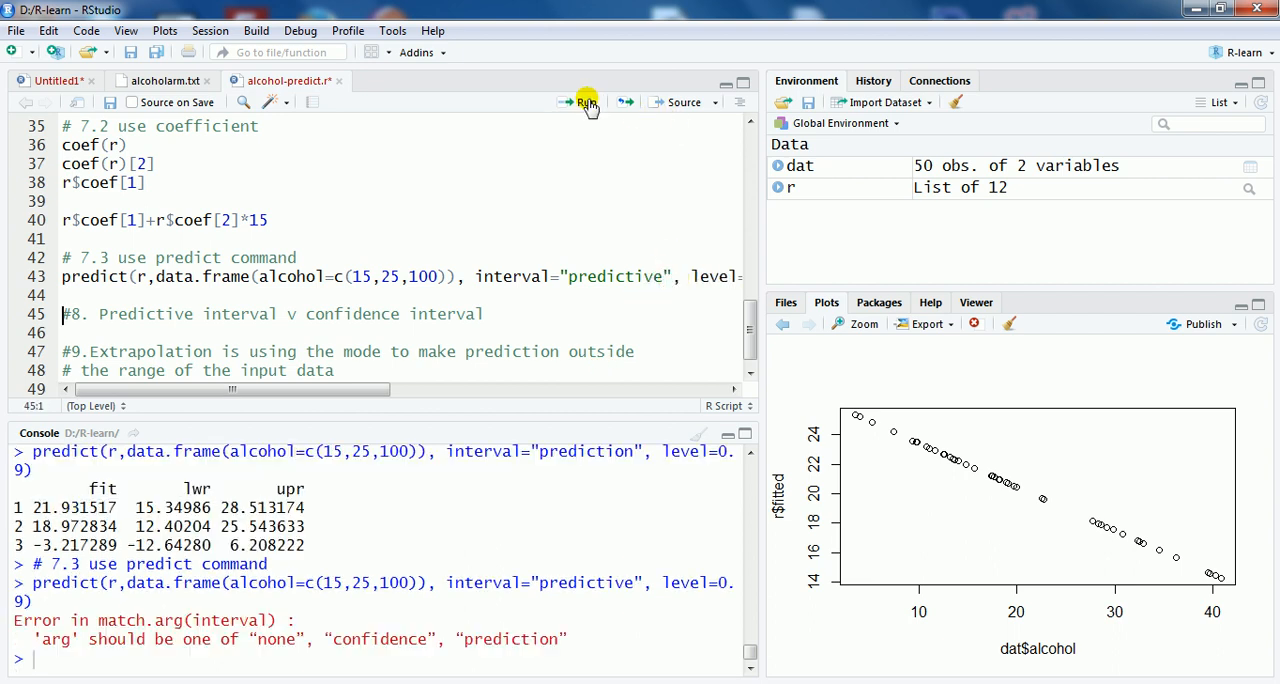
# Step: Restore the interval argument to "prediction", rerun the predict call and review the output against the confidence interval results
pyautogui.click(663, 276)
pyautogui.press('BackSpace')
pyautogui.press('BackSpace')
pyautogui.write('on')
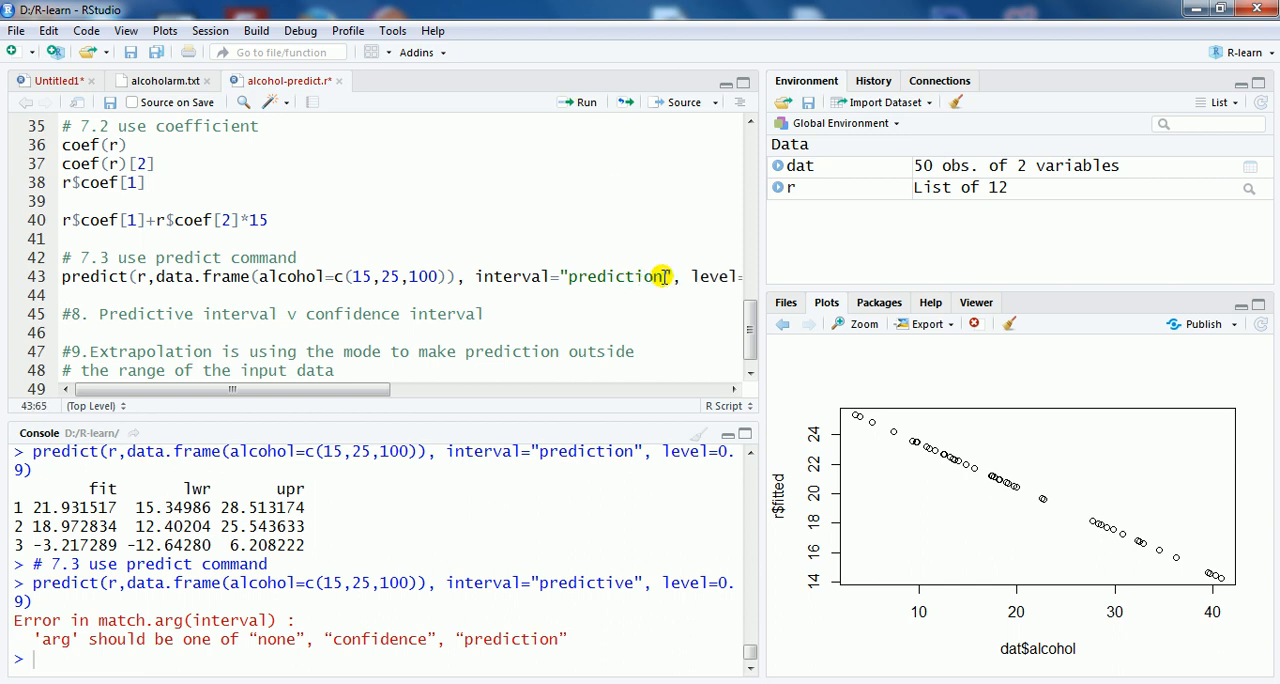
pyautogui.click(580, 104)
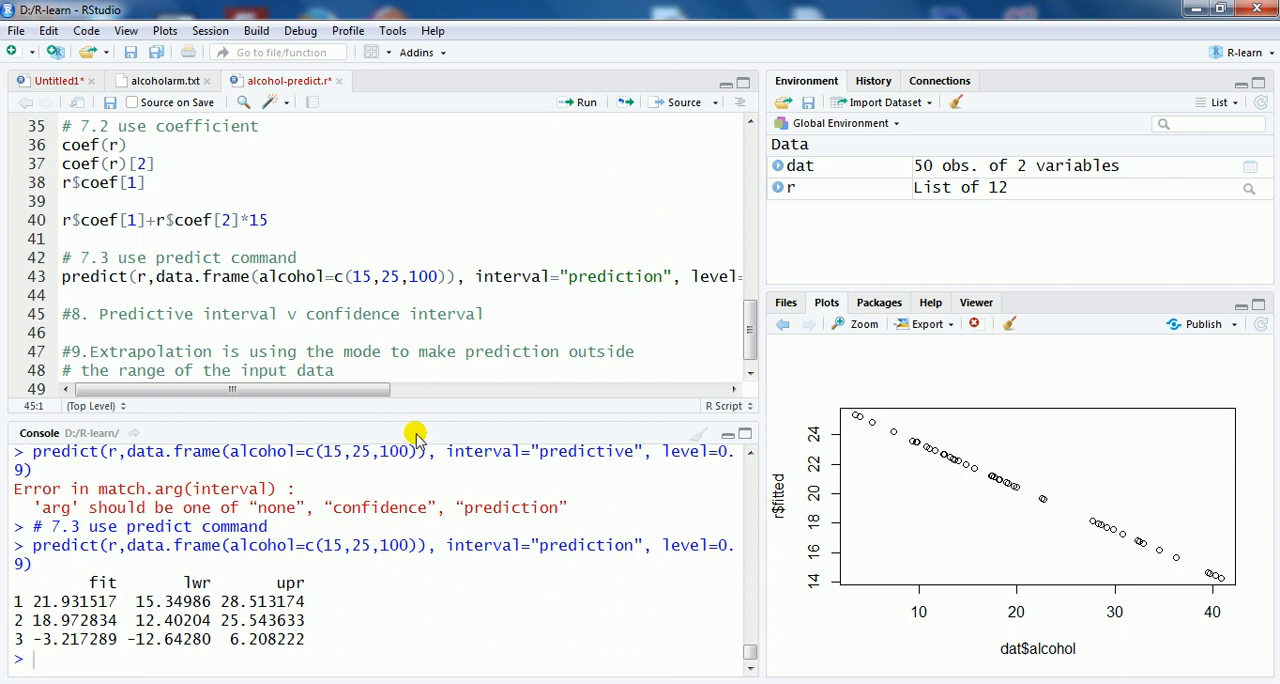
pyautogui.scroll(2, 405, 588)
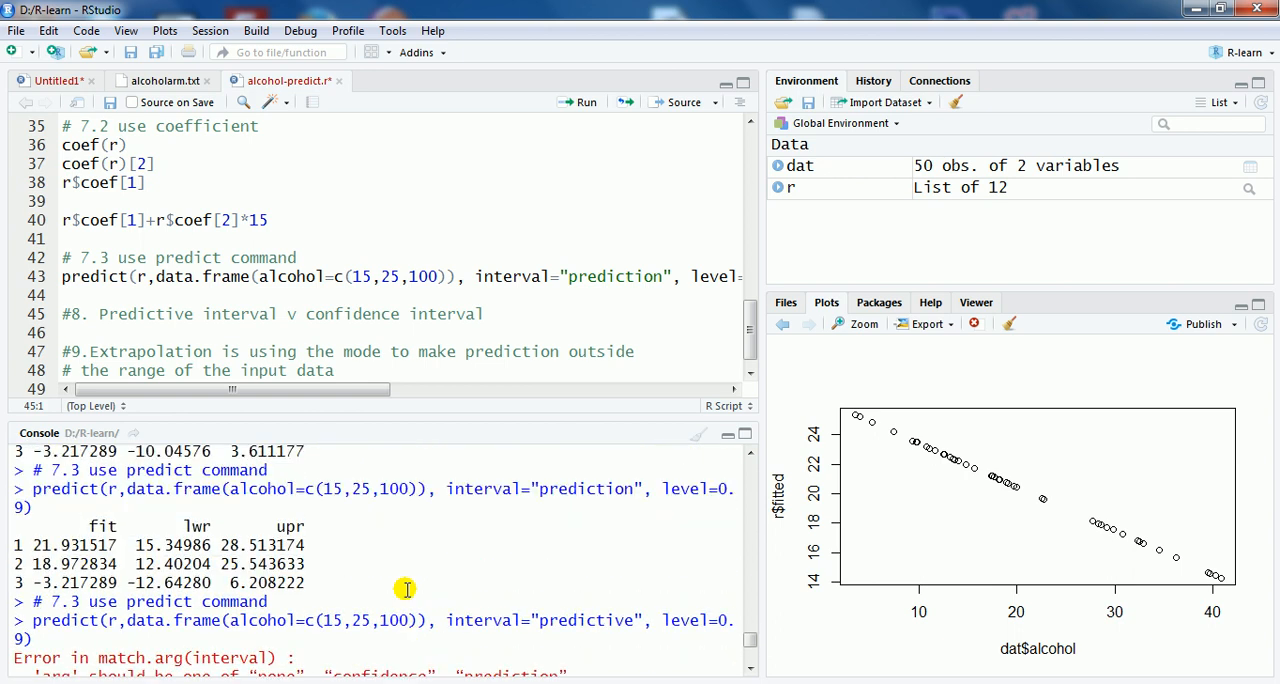
pyautogui.scroll(1, 405, 588)
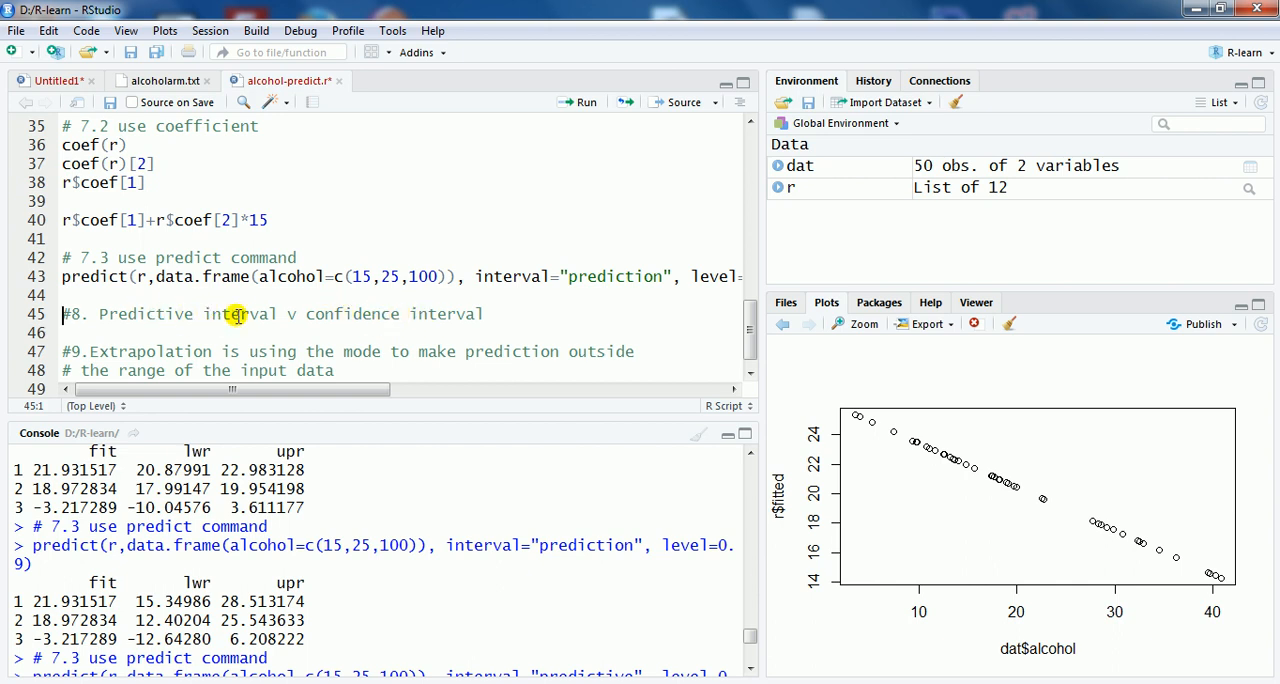
# Step: Correct the word "mode" to "model" in the Extrapolation comment at the end of the script
pyautogui.scroll(-1, 185, 358)
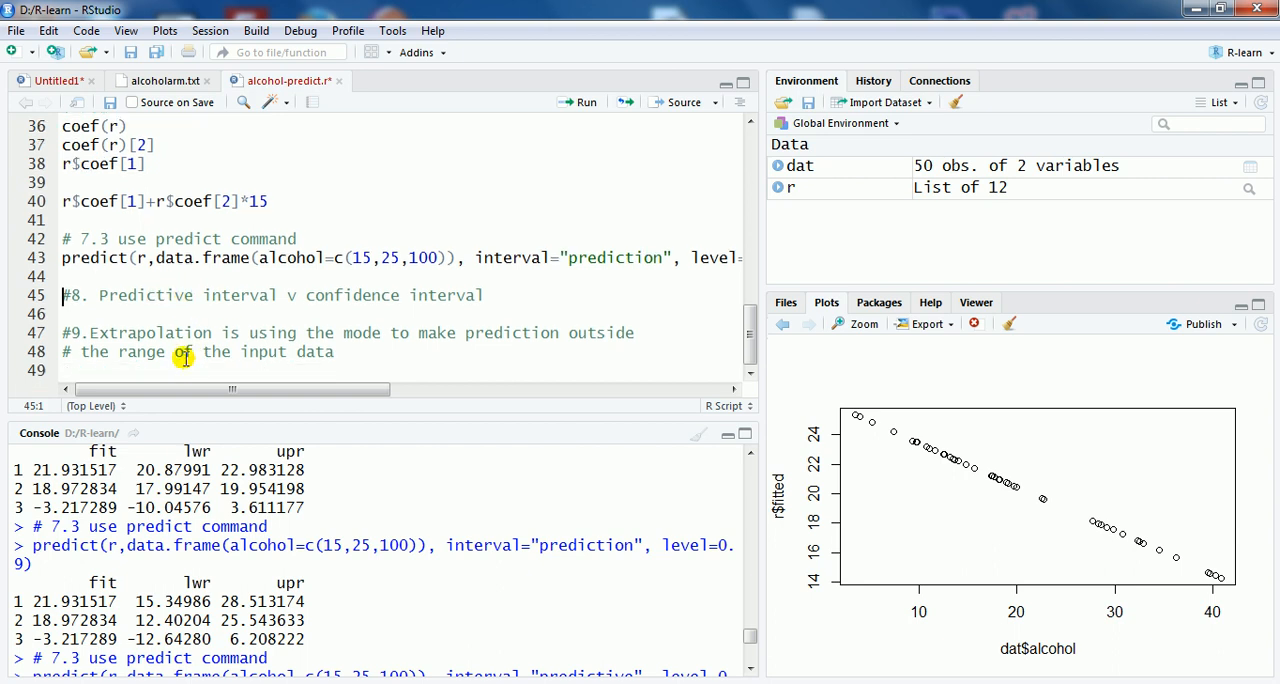
pyautogui.click(101, 296)
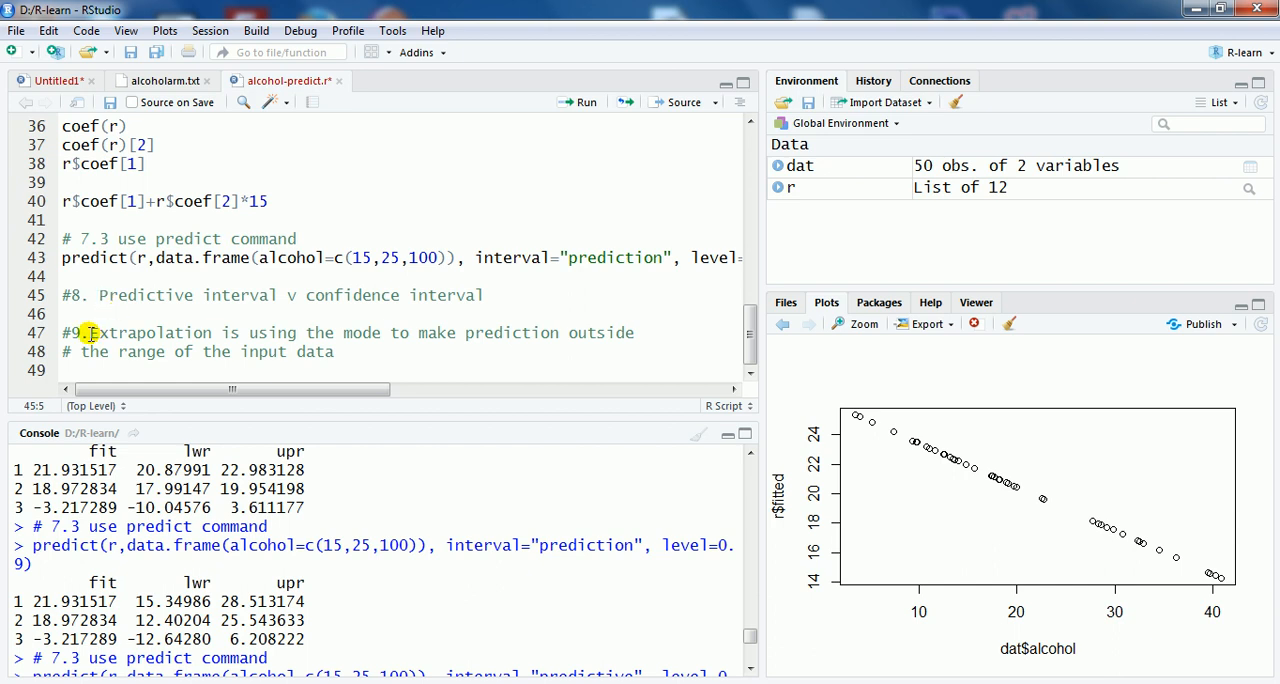
pyautogui.click(91, 333)
pyautogui.click(372, 333)
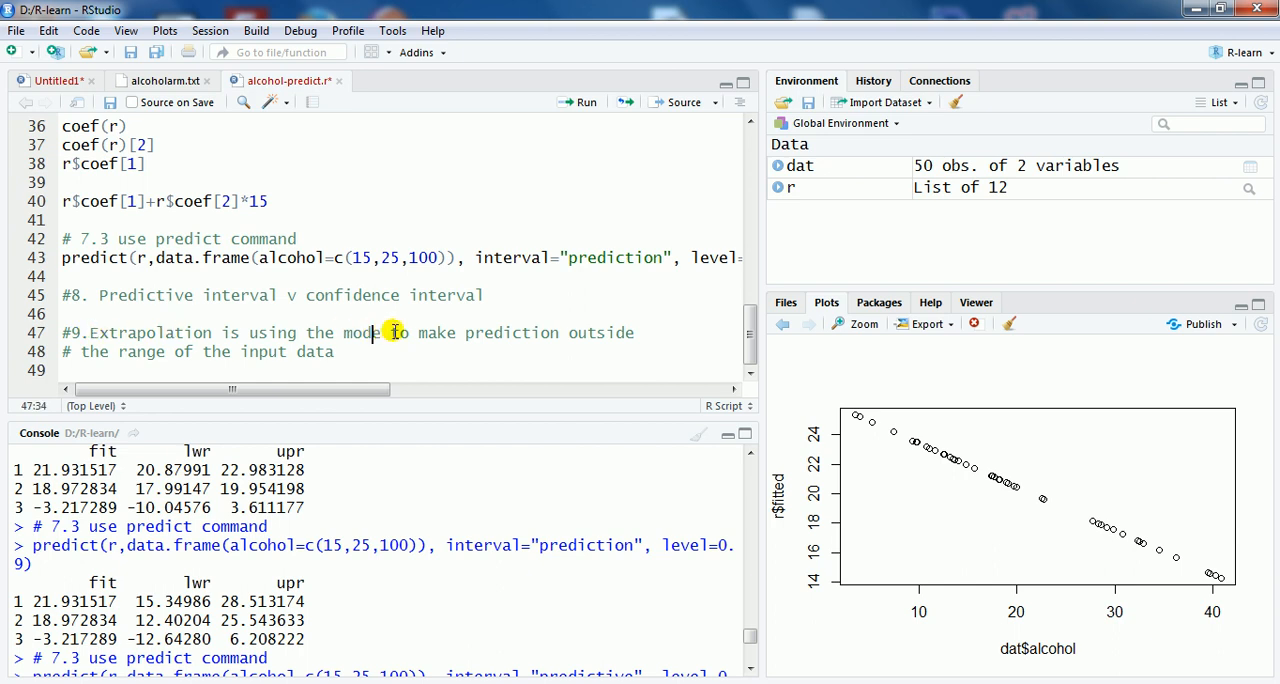
pyautogui.press('Right')
pyautogui.write('l')
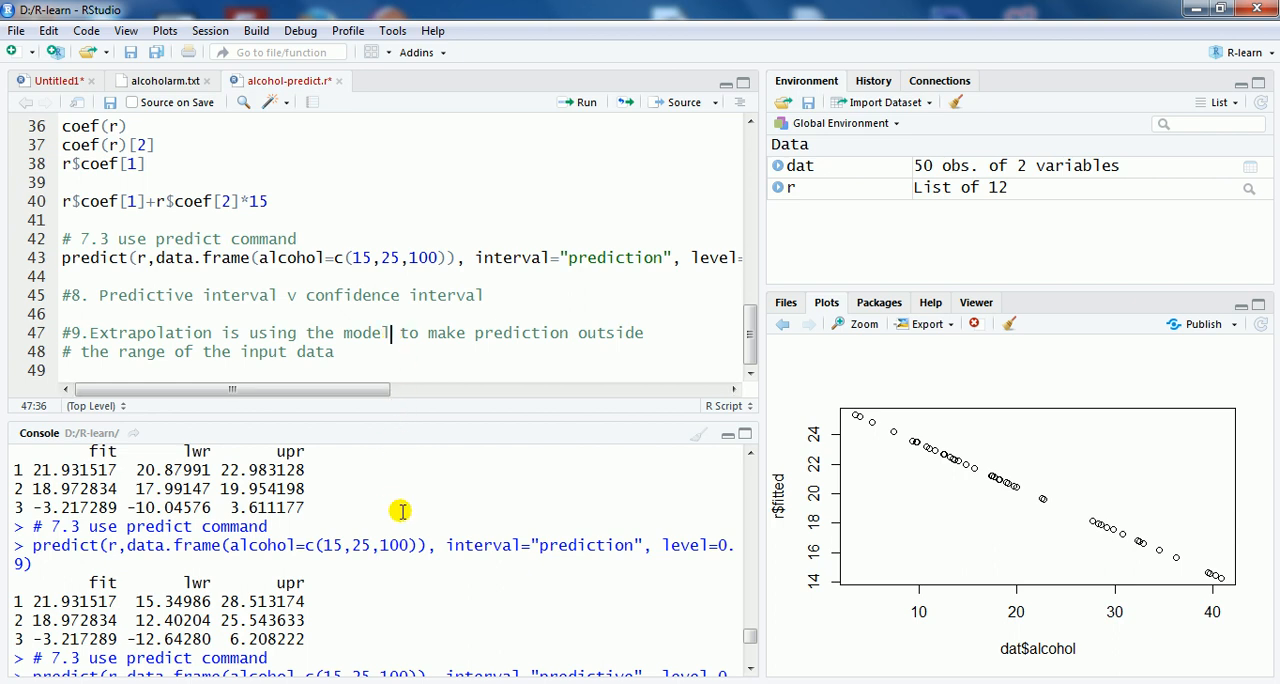
# Step: Examine the earlier predict outputs in the console, especially the third prediction and its alcohol input of 100, against the Extrapolation comment
pyautogui.scroll(2, 405, 515)
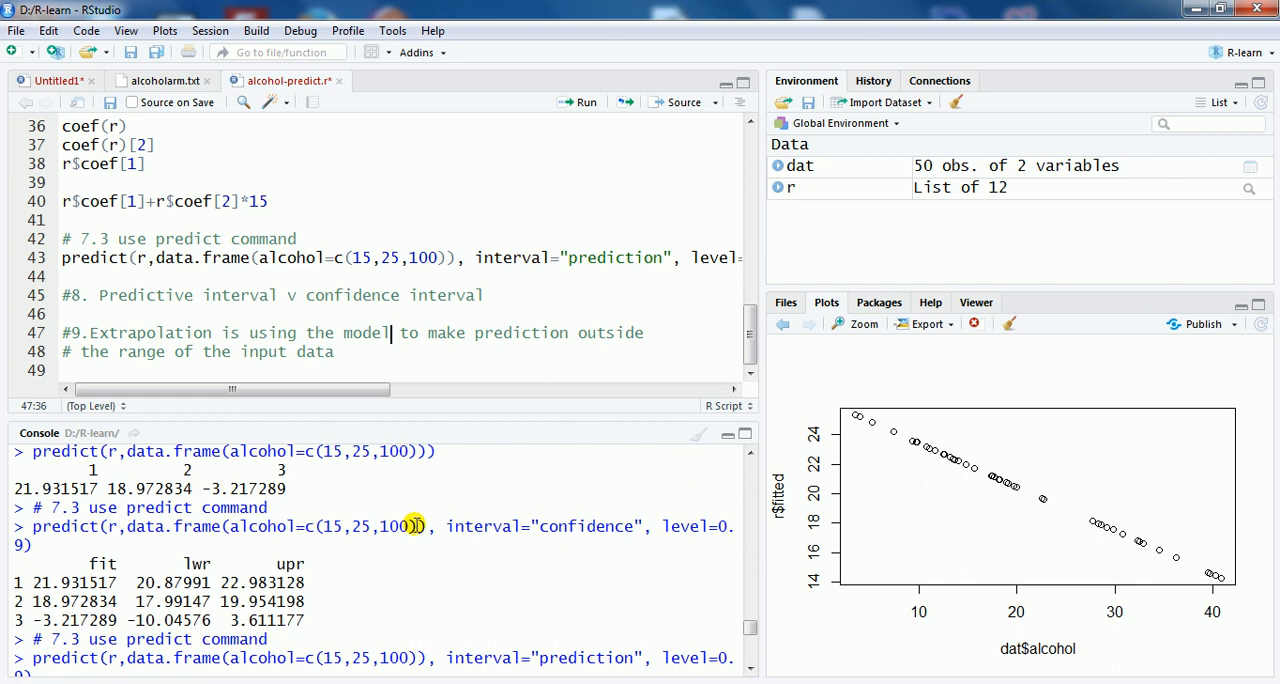
pyautogui.scroll(2, 440, 533)
pyautogui.scroll(1, 440, 533)
pyautogui.scroll(-2, 440, 533)
pyautogui.scroll(-1, 440, 533)
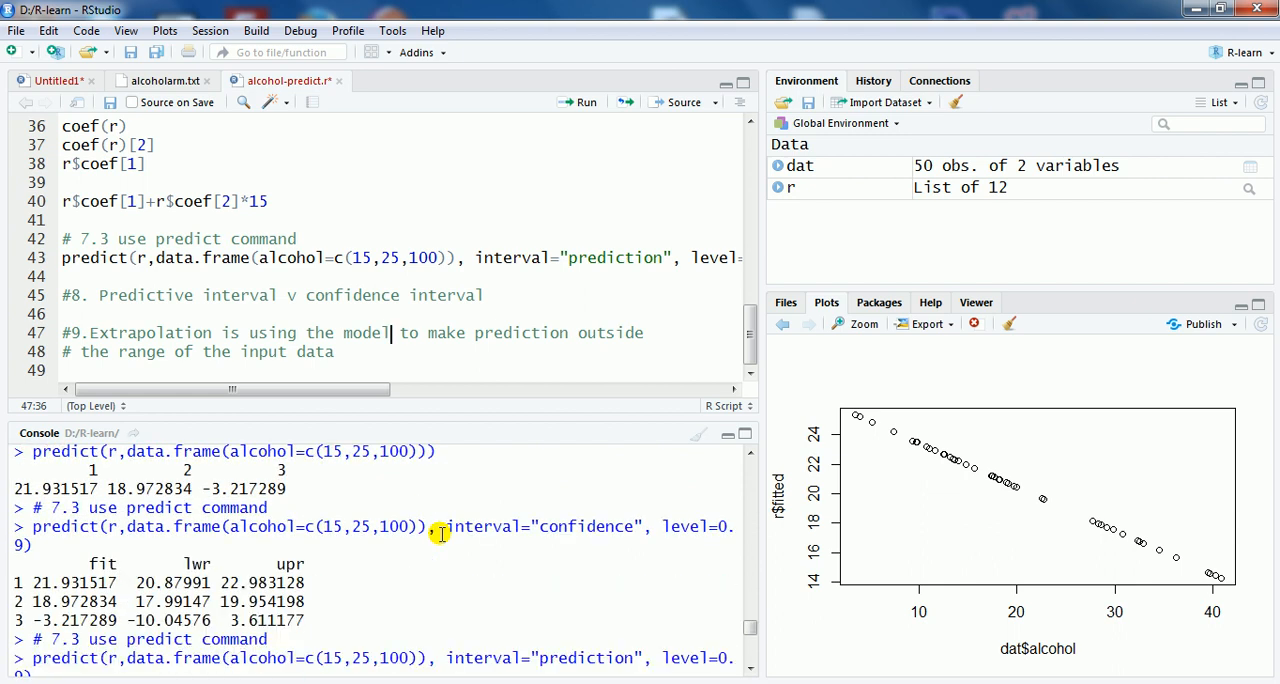
pyautogui.scroll(1, 438, 530)
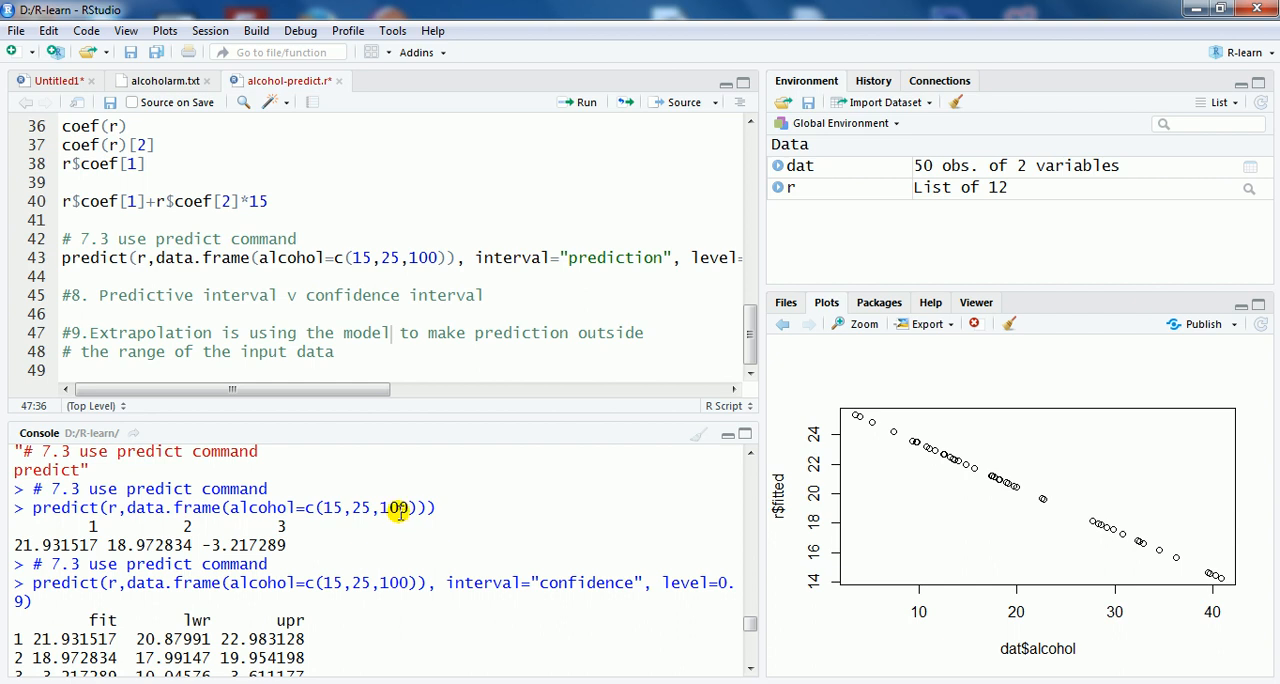
pyautogui.moveTo(204, 544); pyautogui.dragTo(234, 544)
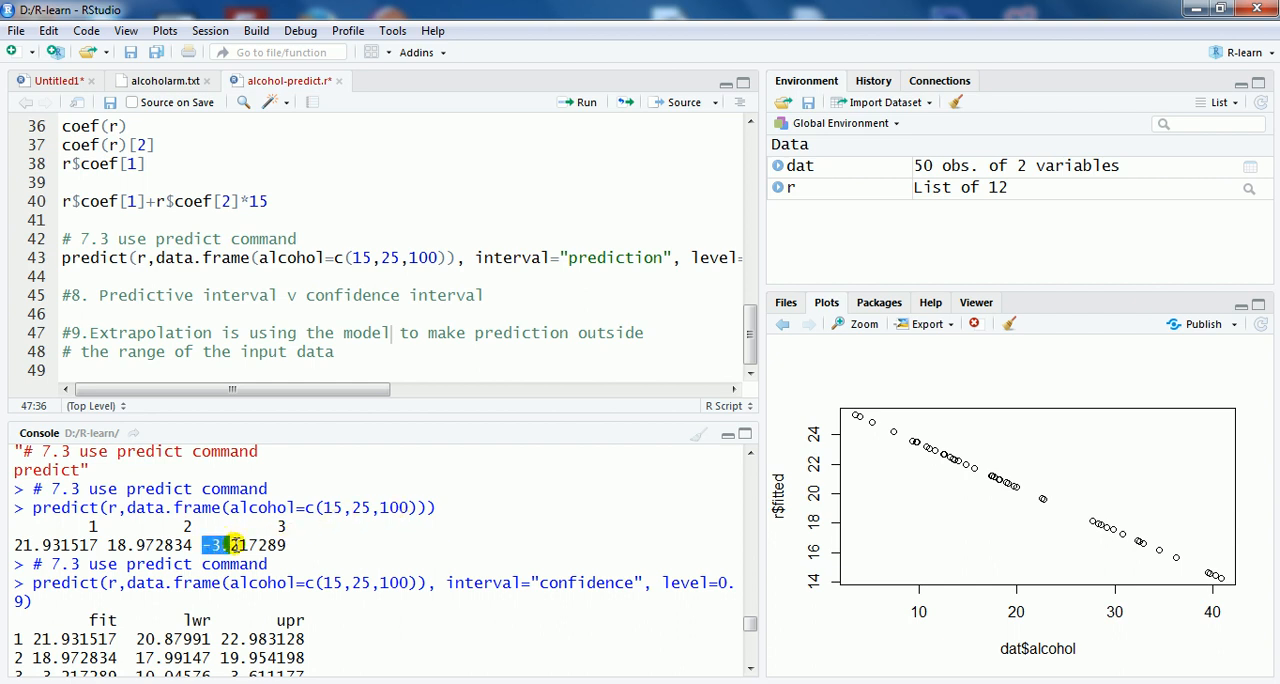
pyautogui.click(228, 545)
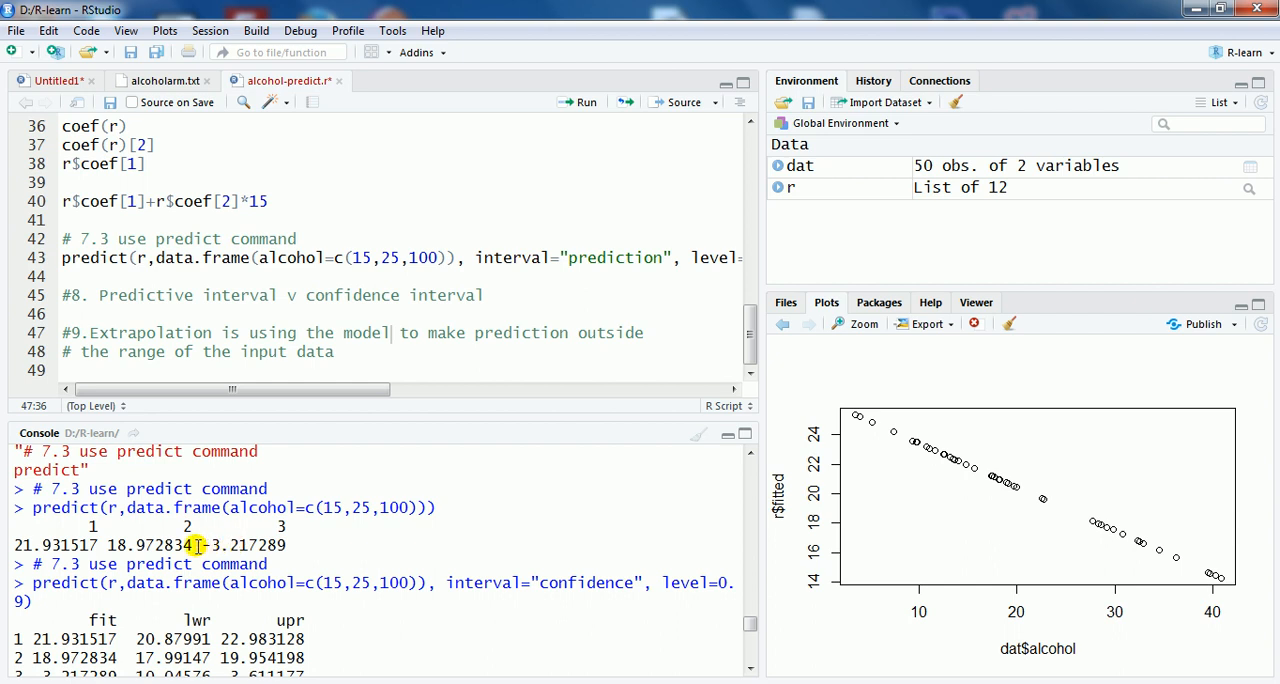
pyautogui.moveTo(204, 545); pyautogui.dragTo(226, 545)
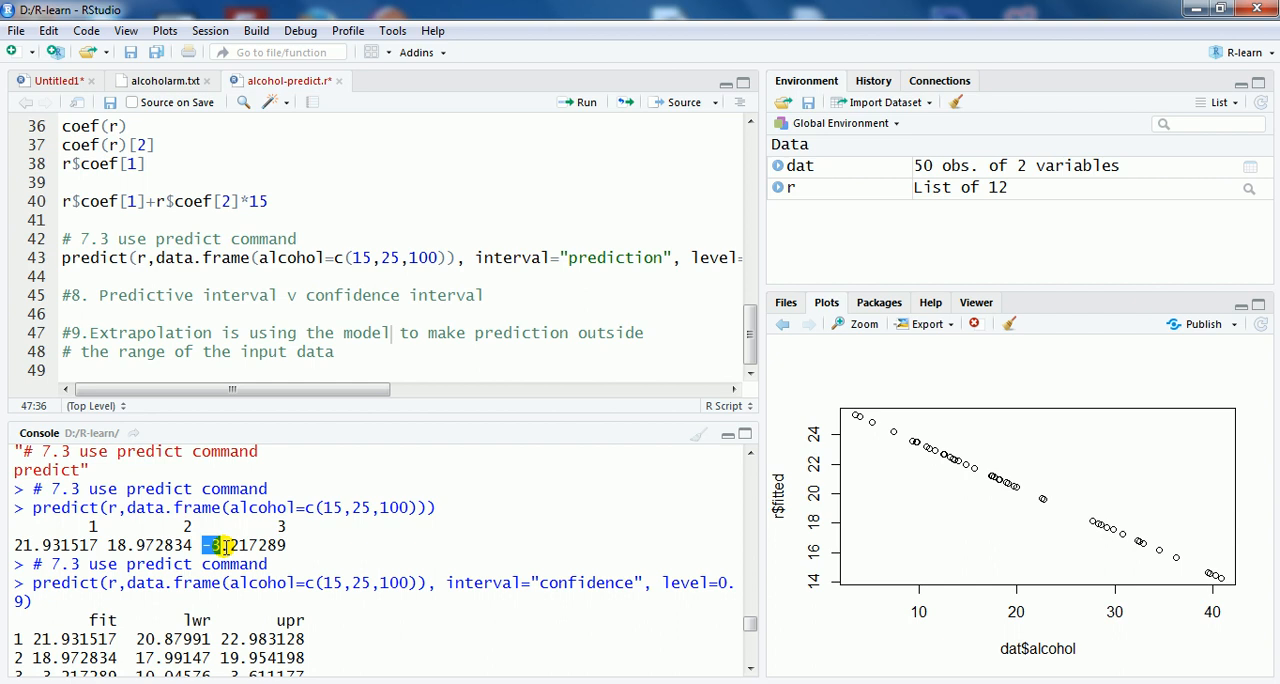
pyautogui.click(228, 545)
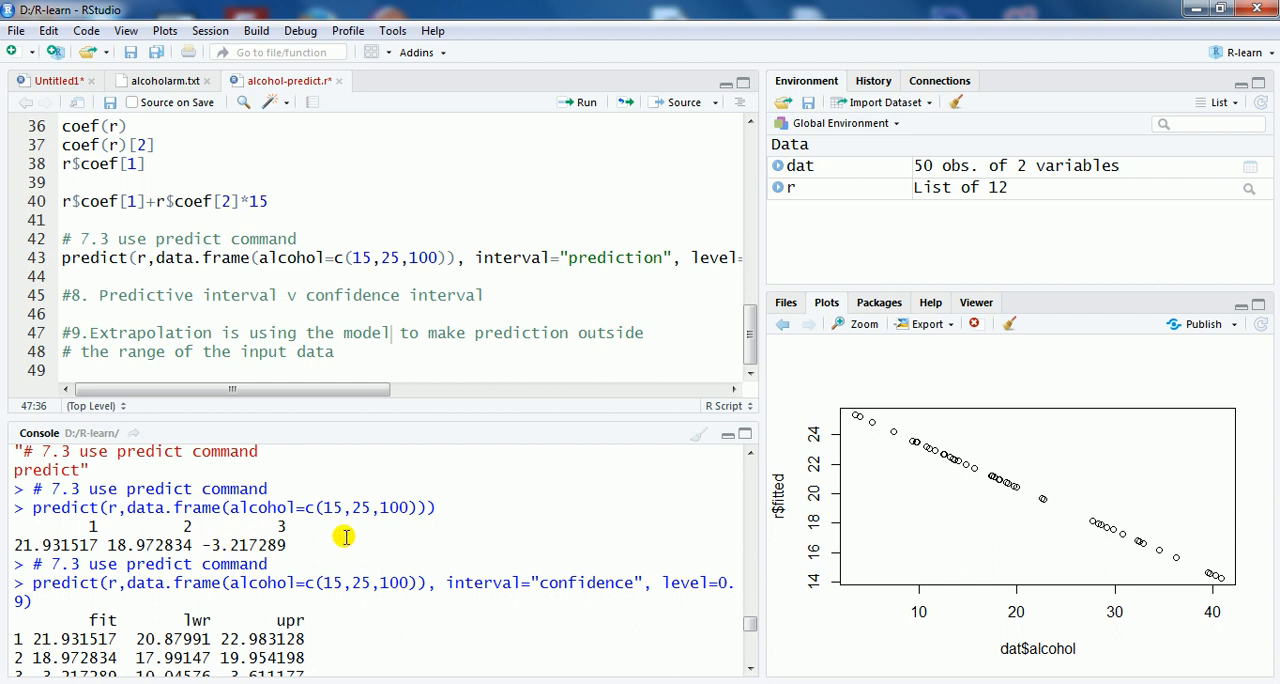
pyautogui.moveTo(378, 507); pyautogui.dragTo(410, 507)
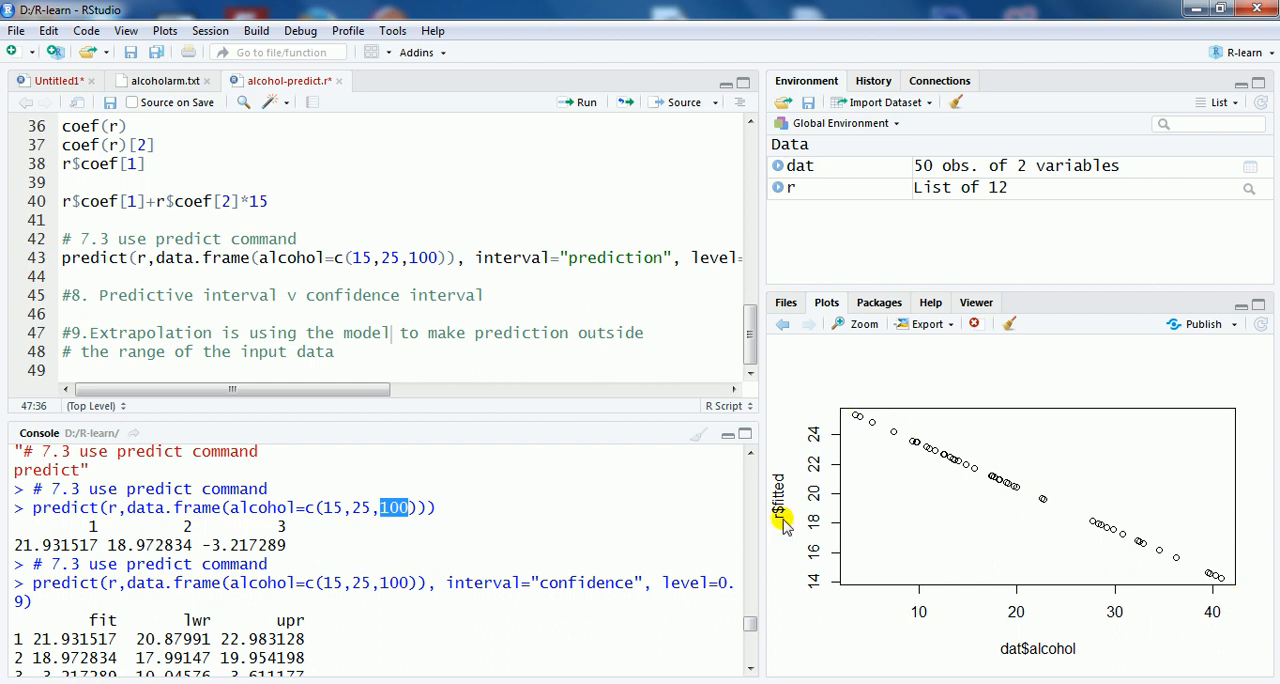
pyautogui.click(350, 350)
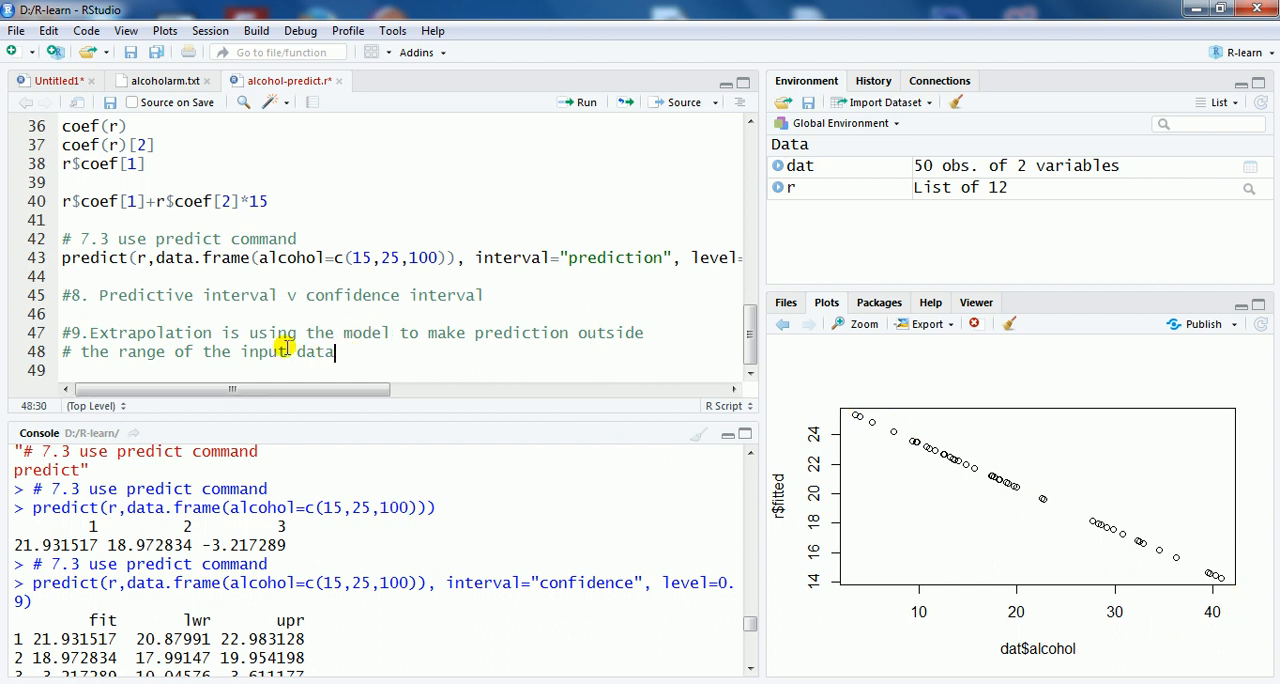